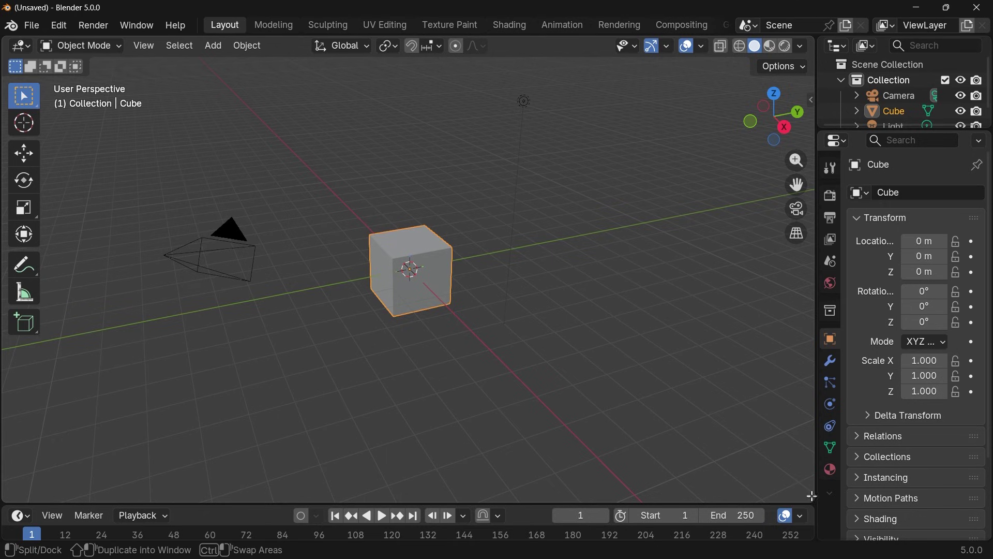
# Step: Split the 3D viewport into upper and lower areas and make the lower one a Geometry Node Editor
pyautogui.moveTo(811, 500); pyautogui.dragTo(786, 280)
pyautogui.click(21, 292)
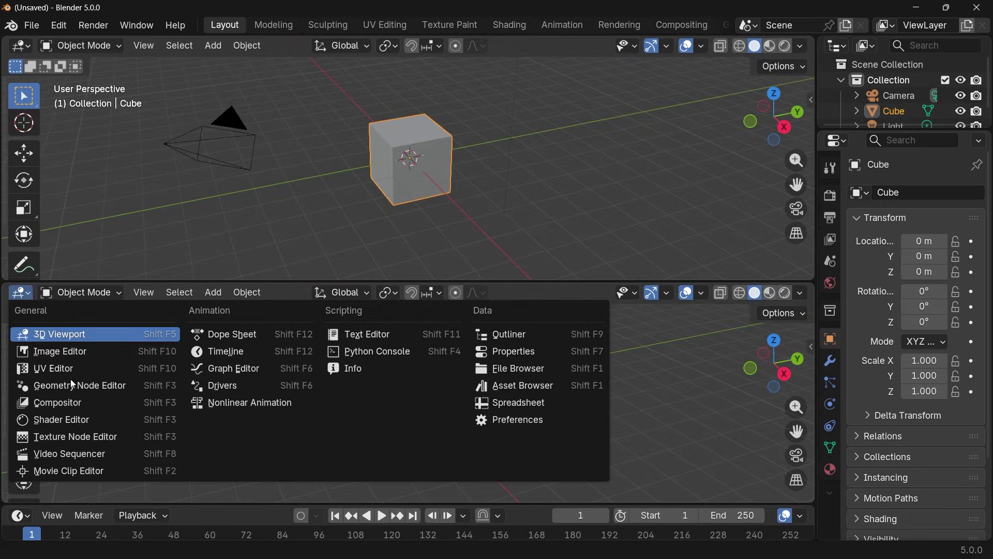
pyautogui.click(94, 387)
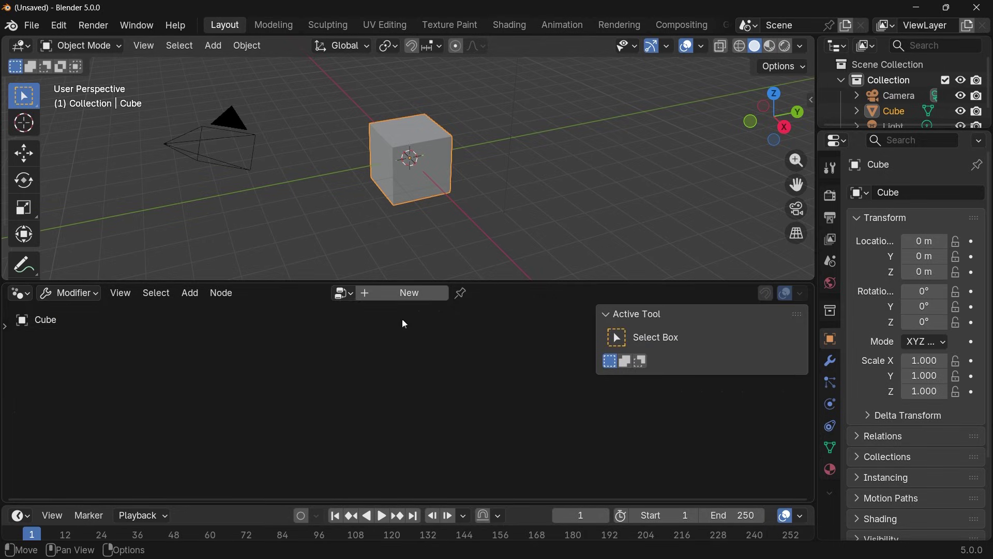
# Step: Create a new geometry node tree on the cube and delete its Group Input node
pyautogui.click(414, 298)
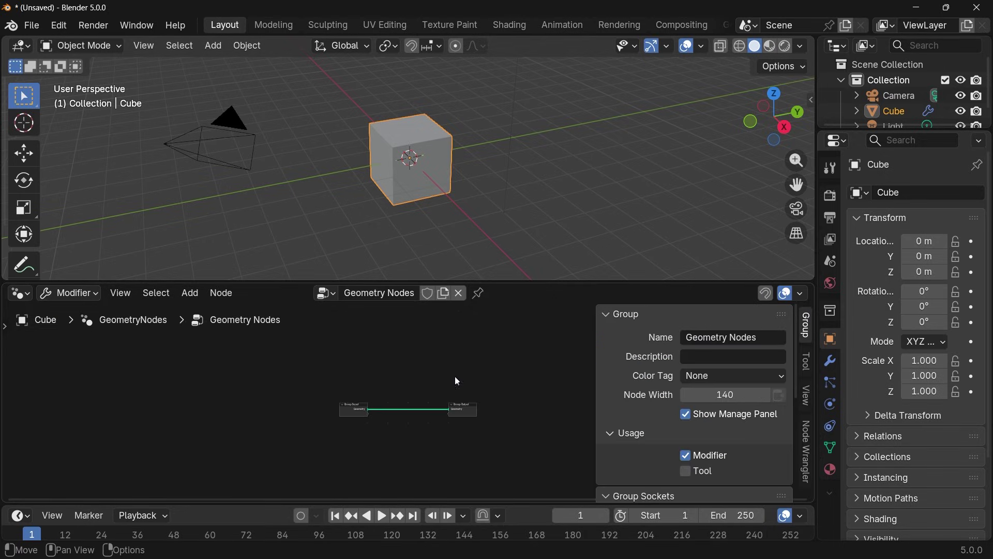
pyautogui.moveTo(599, 379); pyautogui.dragTo(766, 381)
pyautogui.scroll(10, 350, 430)
pyautogui.moveTo(409, 174); pyautogui.dragTo(481, 162, button='middle')
pyautogui.moveTo(249, 425); pyautogui.dragTo(216, 435)
pyautogui.press('x')
# Step: Add a Cube mesh primitive node and connect its Mesh output to the Group Output's Geometry input
pyautogui.moveTo(271, 422); pyautogui.dragTo(297, 412, button='middle')
pyautogui.hotkey('shift', 'a')
pyautogui.write('c')
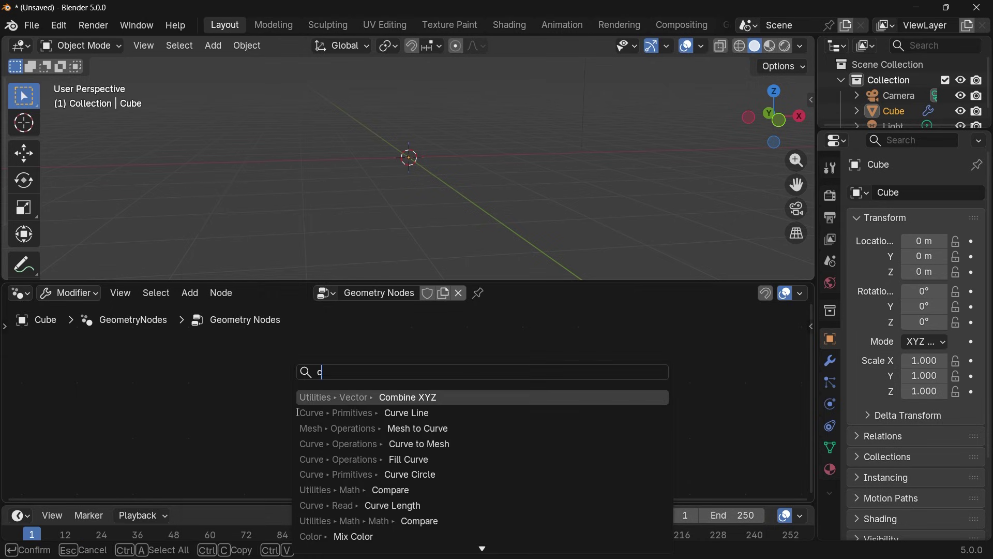
pyautogui.write('ube')
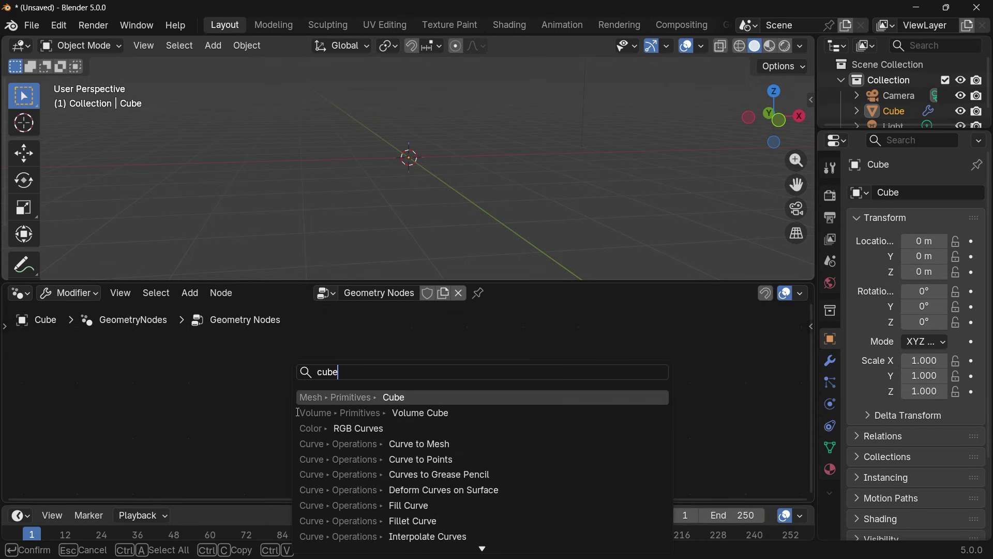
pyautogui.press('Return')
pyautogui.click(290, 386)
pyautogui.moveTo(360, 398); pyautogui.dragTo(579, 402)
pyautogui.moveTo(337, 387); pyautogui.dragTo(309, 379)
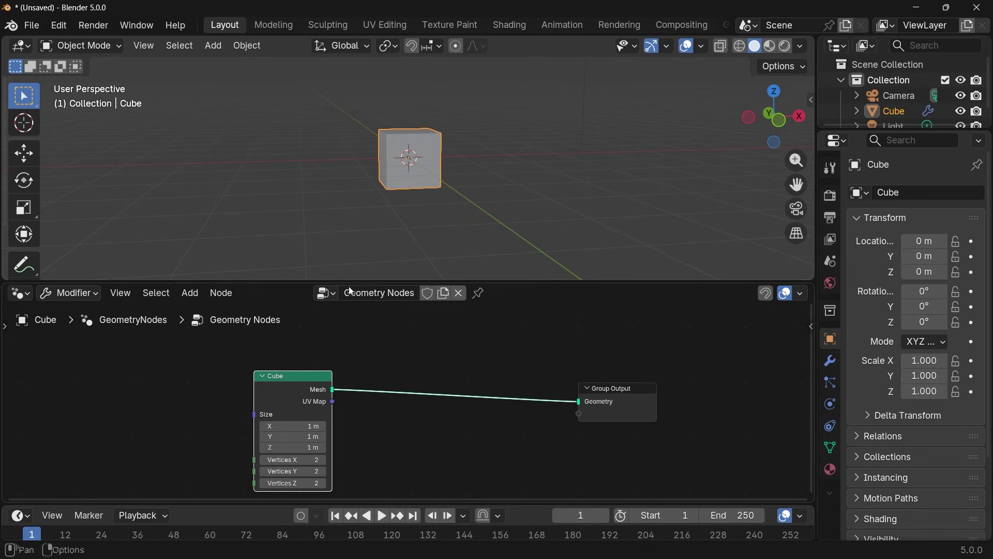
# Step: Set the Cube node's size to 10 m in X, 3 m in Y and 5 m in Z
pyautogui.moveTo(378, 202); pyautogui.dragTo(393, 169, button='middle')
pyautogui.scroll(2, 343, 449)
pyautogui.doubleClick(279, 399)
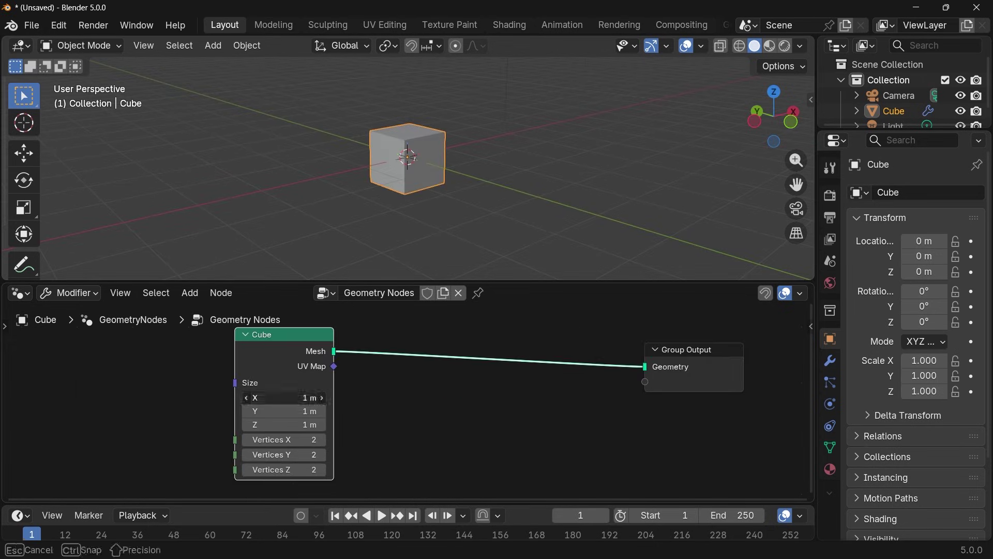
pyautogui.press('Return')
pyautogui.doubleClick(279, 409)
pyautogui.write('3')
pyautogui.press('Return')
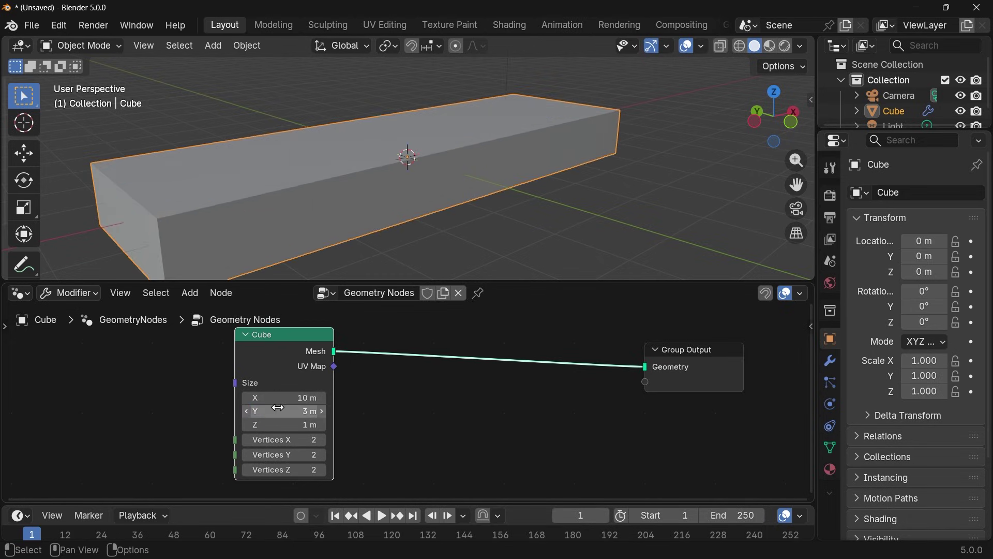
pyautogui.doubleClick(281, 425)
pyautogui.write('5')
pyautogui.press('Return')
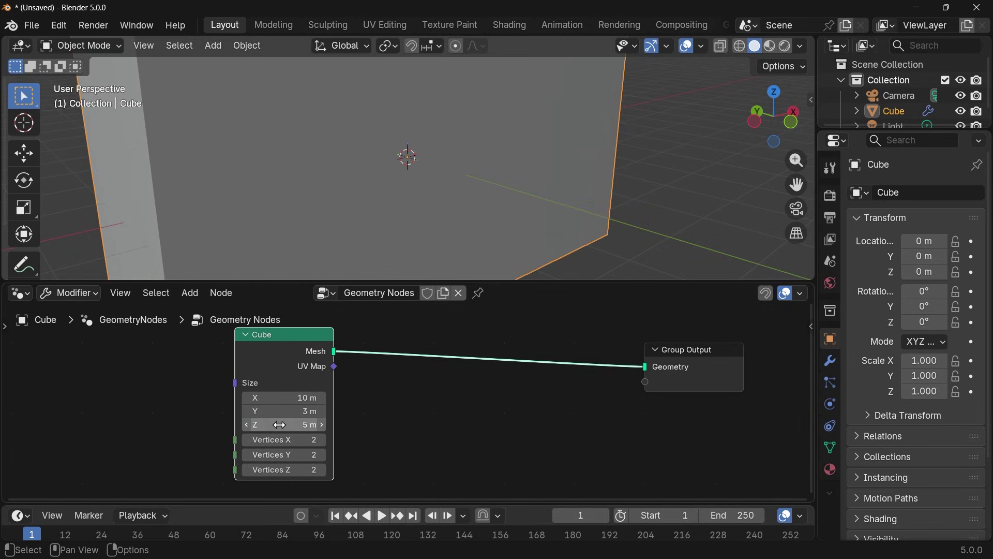
pyautogui.scroll(-5, 374, 179)
pyautogui.moveTo(374, 178); pyautogui.dragTo(490, 177, button='middle')
pyautogui.scroll(2, 489, 177)
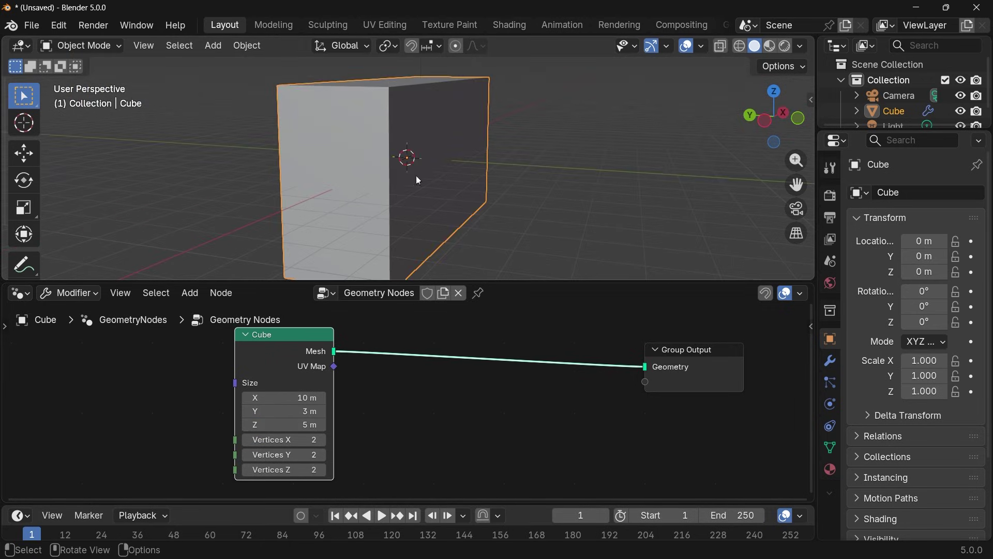
# Step: Insert a Mesh to Volume node between the Cube node and the Group Output
pyautogui.moveTo(263, 339); pyautogui.dragTo(190, 357)
pyautogui.hotkey('shift', 'a')
pyautogui.write('mesh to vol')
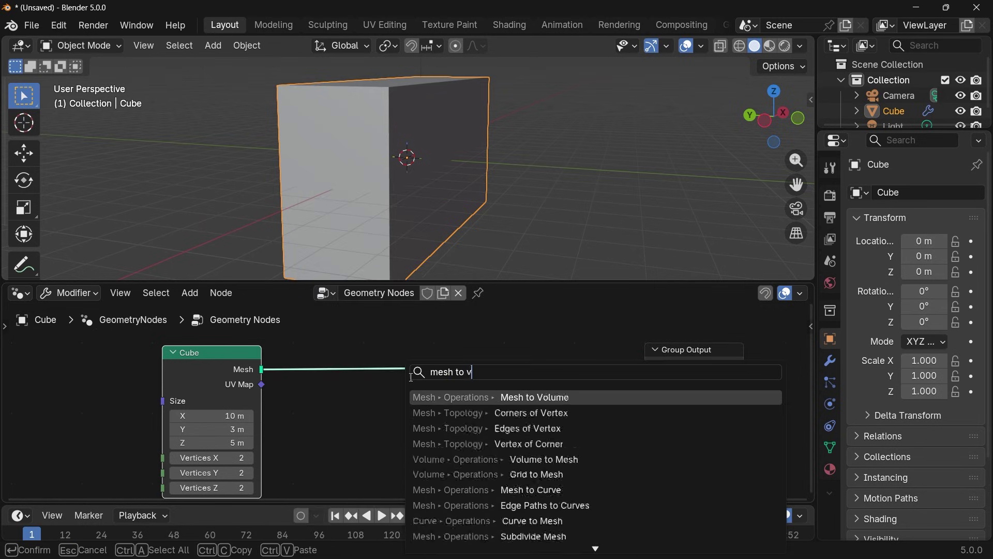
pyautogui.click(456, 397)
pyautogui.click(267, 344)
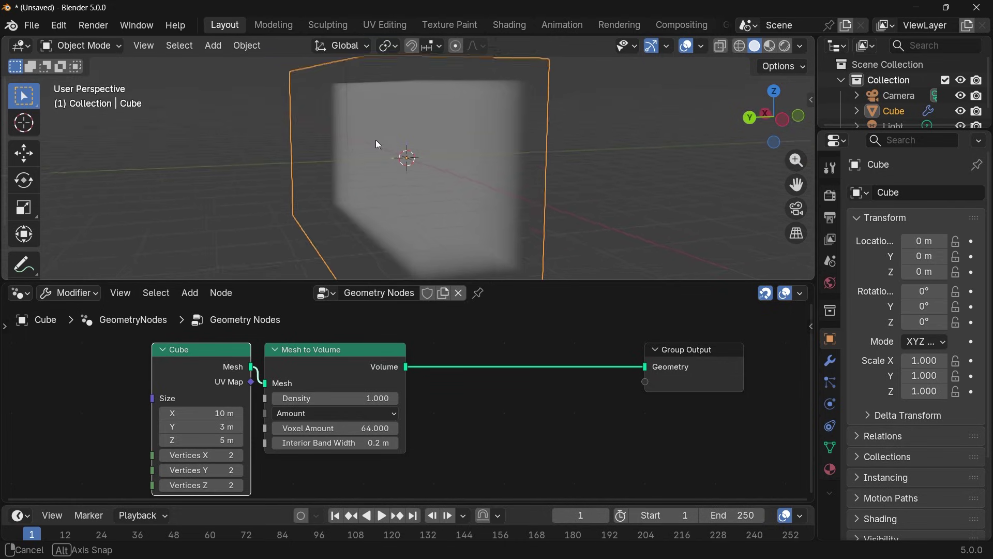
pyautogui.moveTo(380, 145); pyautogui.dragTo(179, 145, button='middle')
pyautogui.scroll(2, 412, 403)
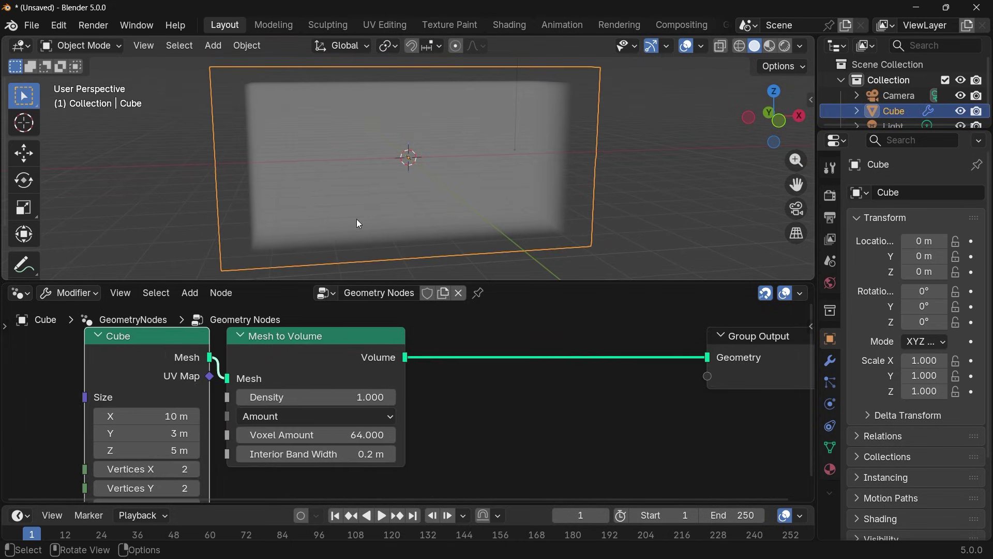
# Step: Insert a Distribute Points in Volume node between Mesh to Volume and the Group Output
pyautogui.scroll(-2, 391, 383)
pyautogui.click(636, 390)
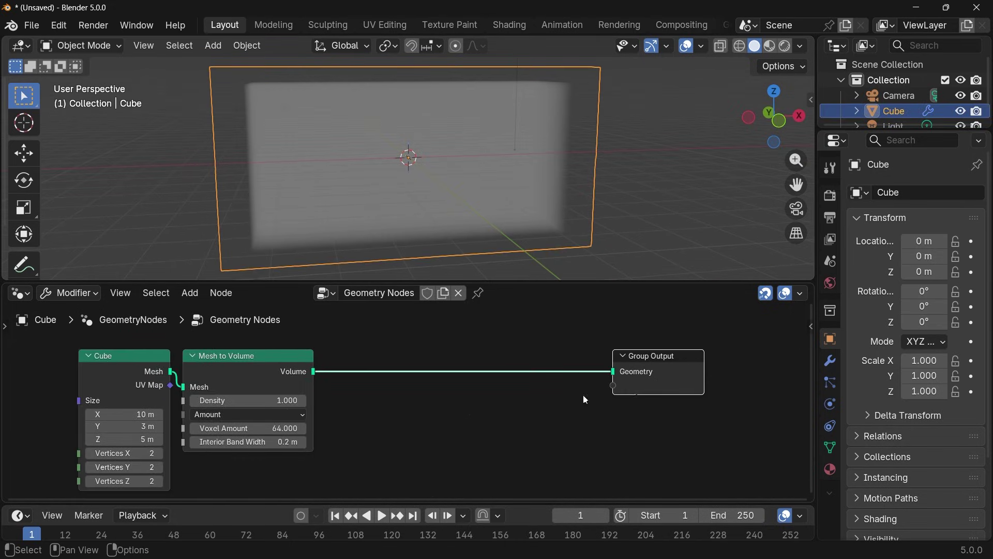
pyautogui.hotkey('shift', 'a')
pyautogui.write('diso')
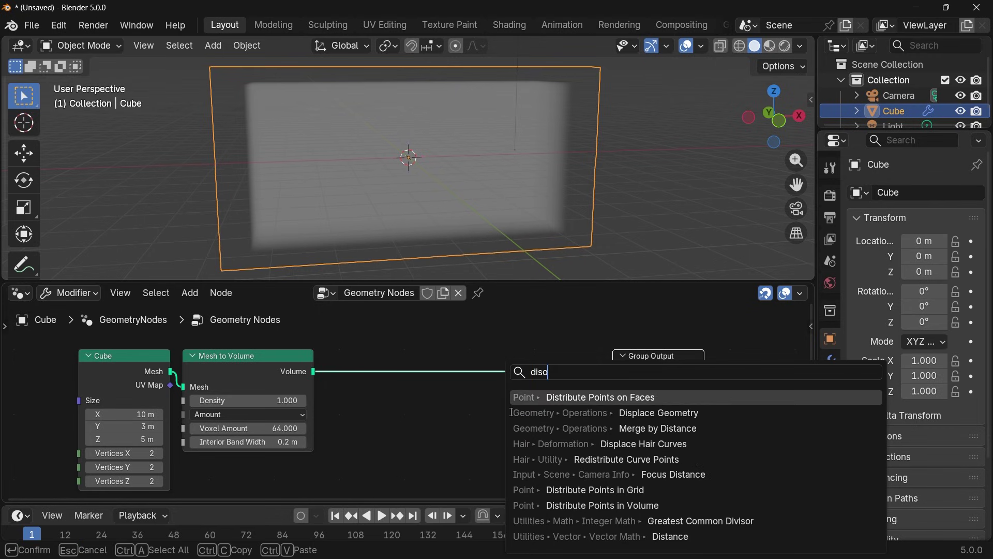
pyautogui.moveTo(461, 132); pyautogui.dragTo(409, 150, button='middle')
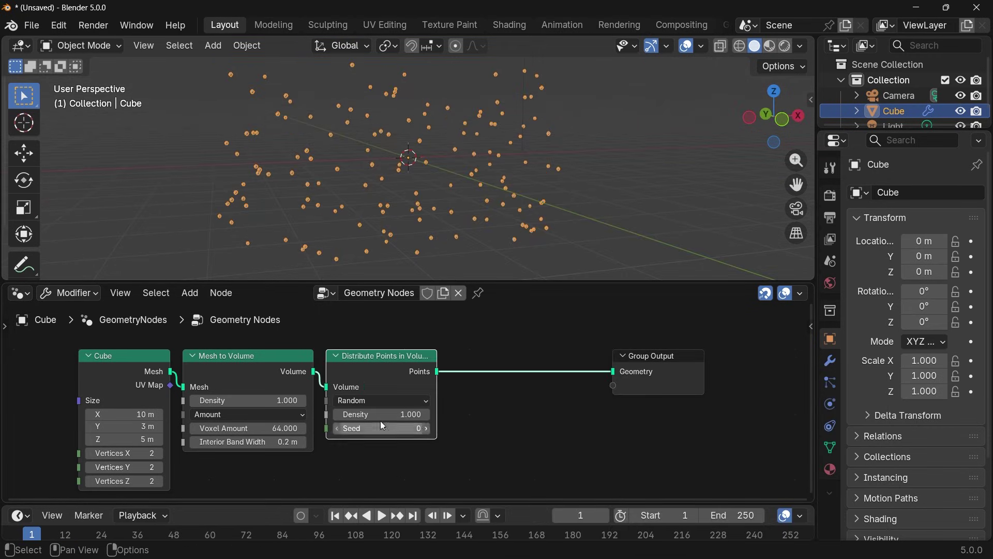
# Step: Set the density of the Distribute Points in Volume node to 0.1
pyautogui.click(382, 415)
pyautogui.write('0.1')
pyautogui.press('Return')
pyautogui.moveTo(409, 268); pyautogui.dragTo(397, 209, button='middle')
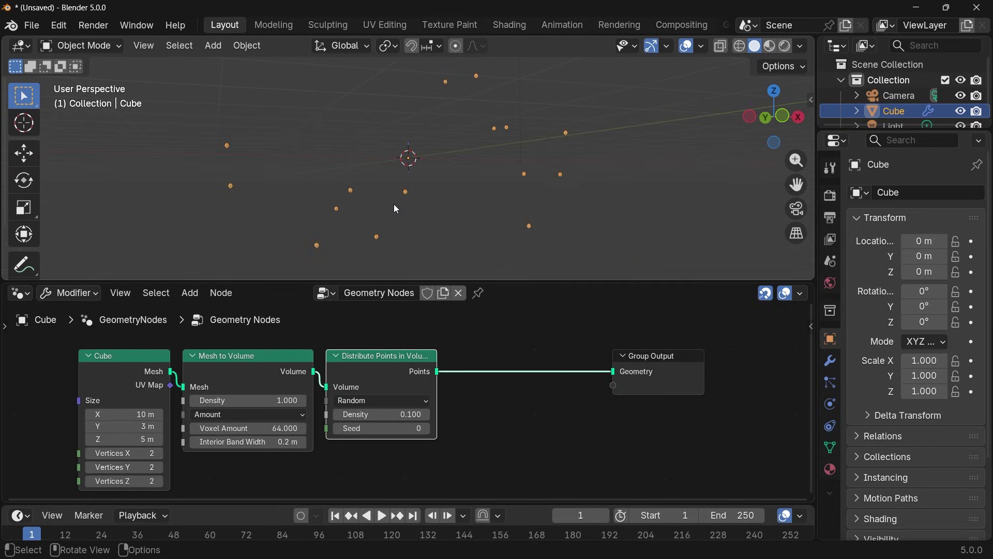
# Step: Move the Group Output farther away and insert a Set Position node after Distribute Points in Volume
pyautogui.moveTo(657, 378); pyautogui.dragTo(545, 389, button='middle')
pyautogui.moveTo(546, 389); pyautogui.dragTo(676, 388)
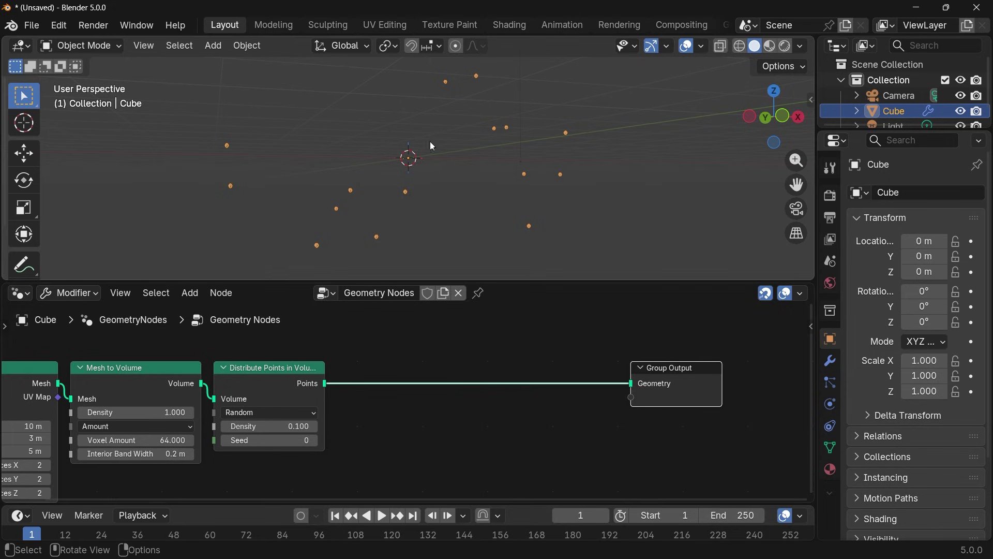
pyautogui.hotkey('shift', 'a')
pyautogui.write('set posit')
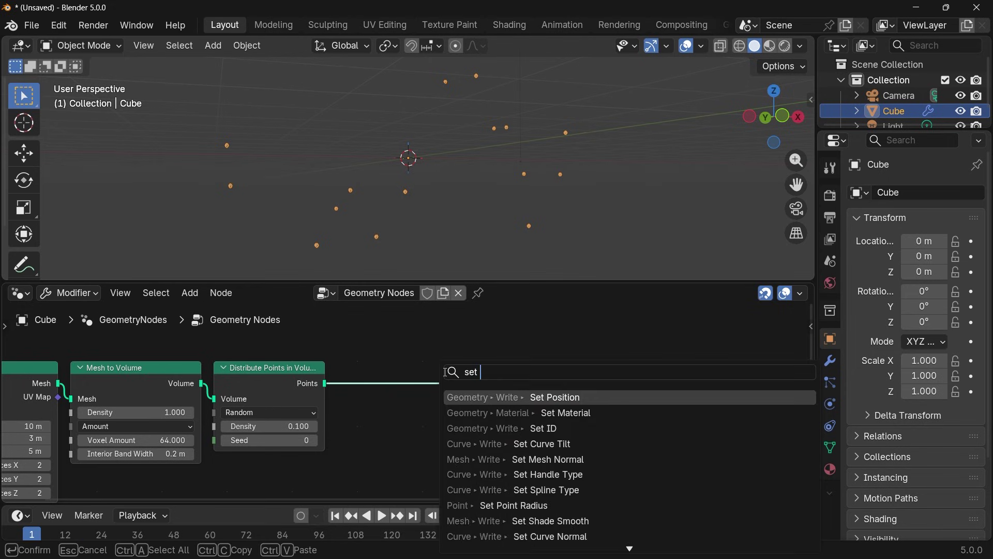
pyautogui.press('Return')
pyautogui.click(372, 388)
pyautogui.moveTo(356, 418); pyautogui.dragTo(424, 346, button='middle')
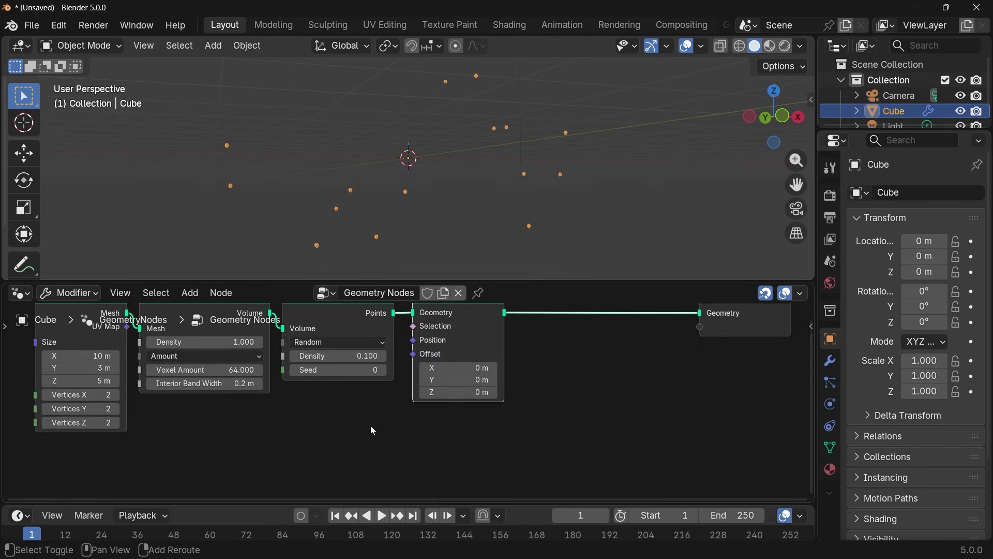
# Step: Add a Noise Texture node and connect its Color output to the Offset of Set Position
pyautogui.hotkey('shift', 'a')
pyautogui.write('noise')
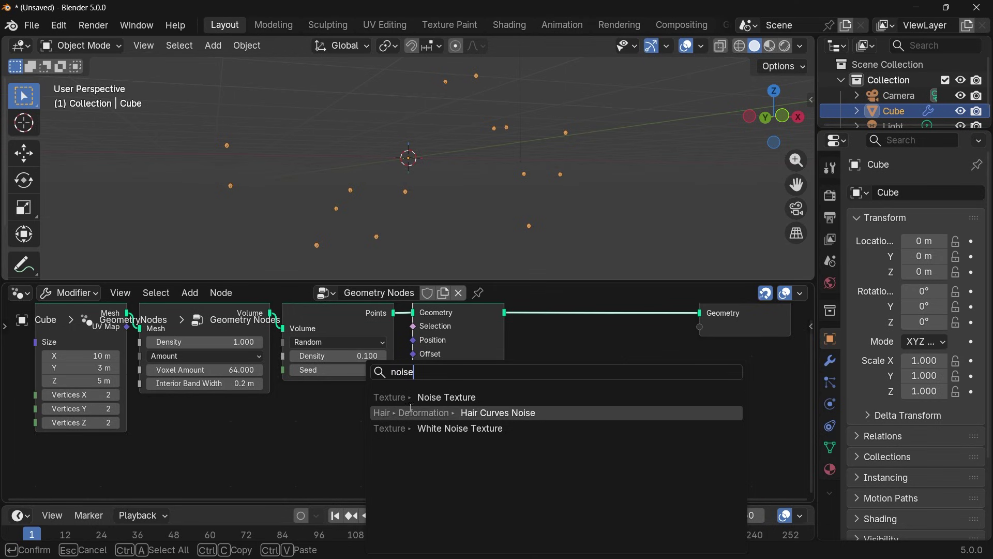
pyautogui.press('Return')
pyautogui.click(342, 429)
pyautogui.scroll(-2, 341, 429)
pyautogui.moveTo(300, 443); pyautogui.dragTo(413, 367)
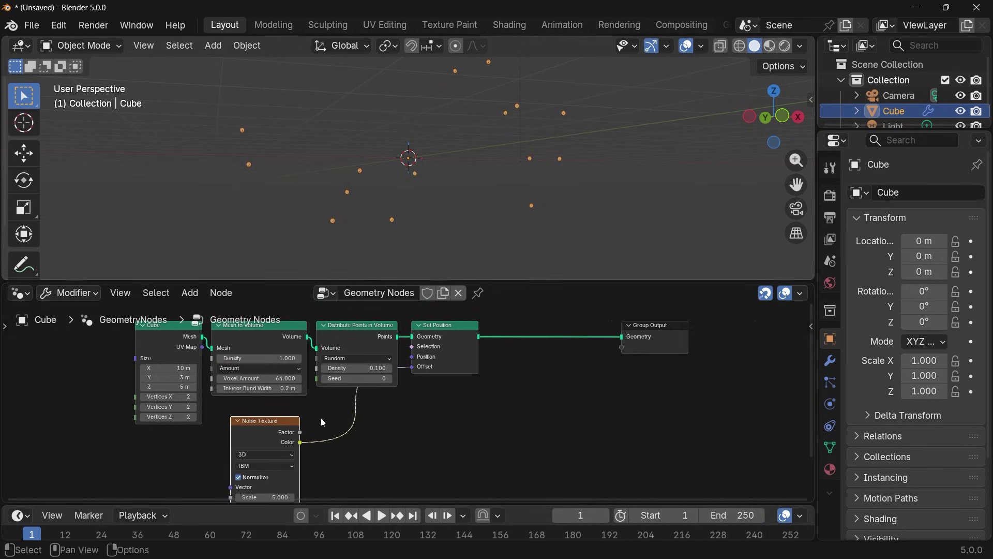
# Step: Turn off Normalize on the Noise Texture and set its dimensions to 4D
pyautogui.press('KP_Decimal')
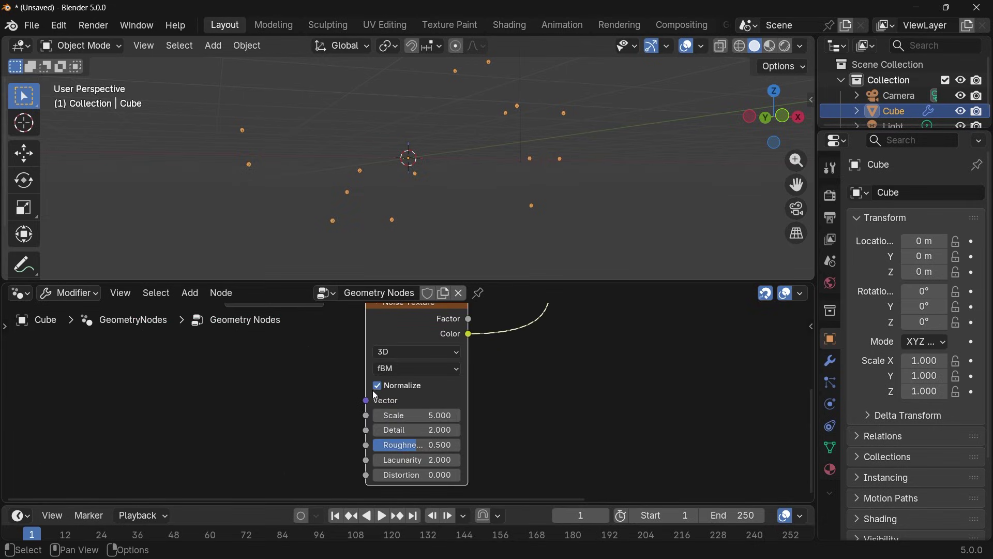
pyautogui.click(377, 386)
pyautogui.press('KP_Decimal')
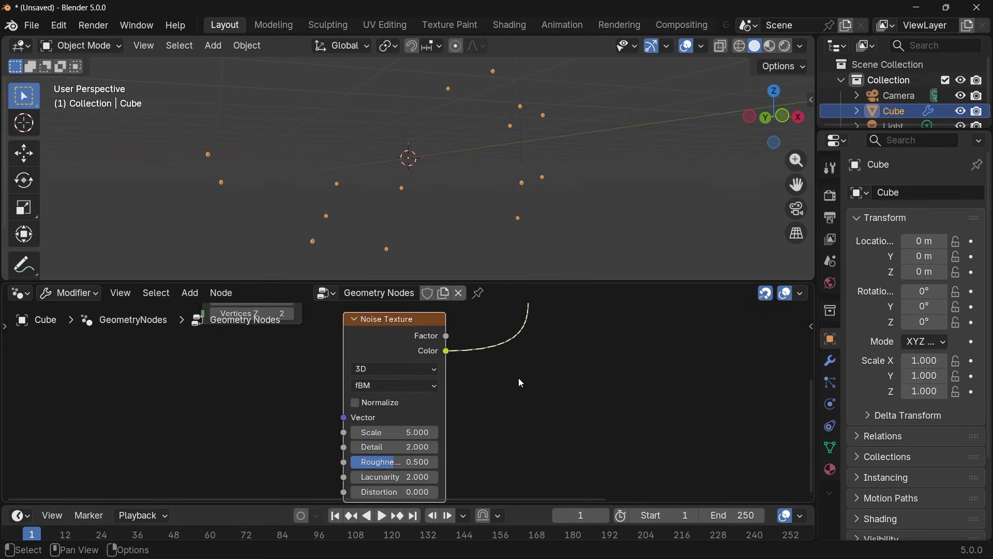
pyautogui.click(394, 368)
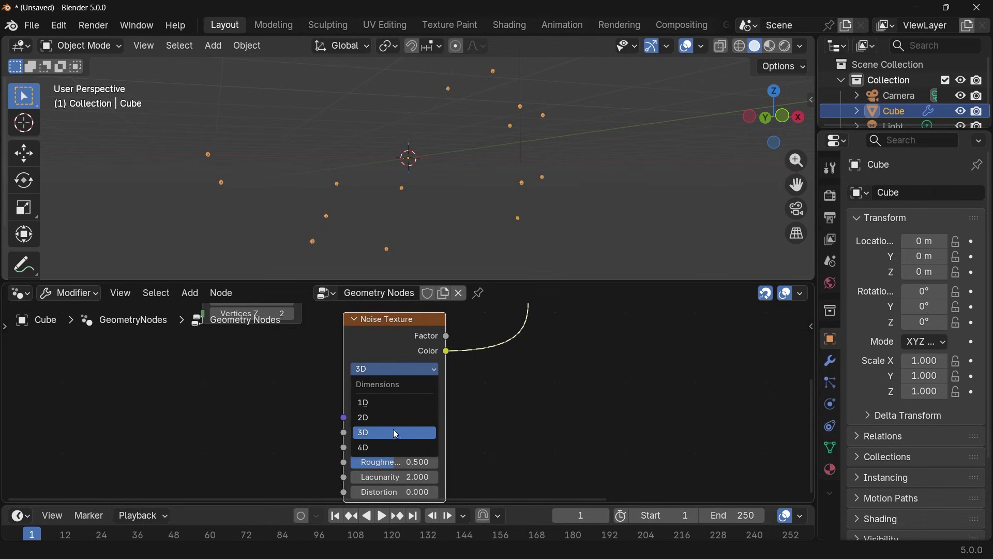
pyautogui.click(394, 445)
# Step: Add a Scene Time node, connect its Frame output to the Noise Texture's W, and play the animation
pyautogui.moveTo(287, 444); pyautogui.dragTo(353, 436, button='middle')
pyautogui.hotkey('shift', 'a')
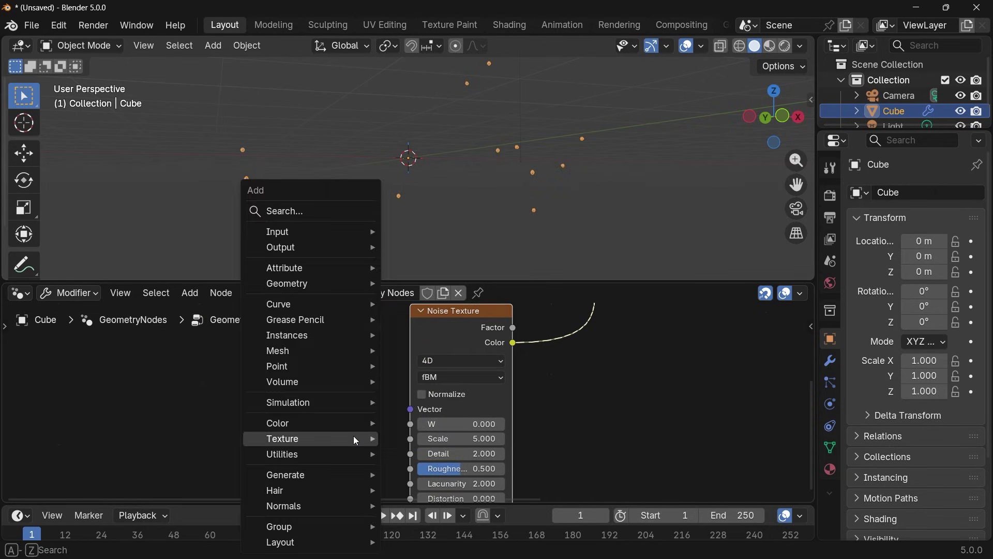
pyautogui.write('scene time')
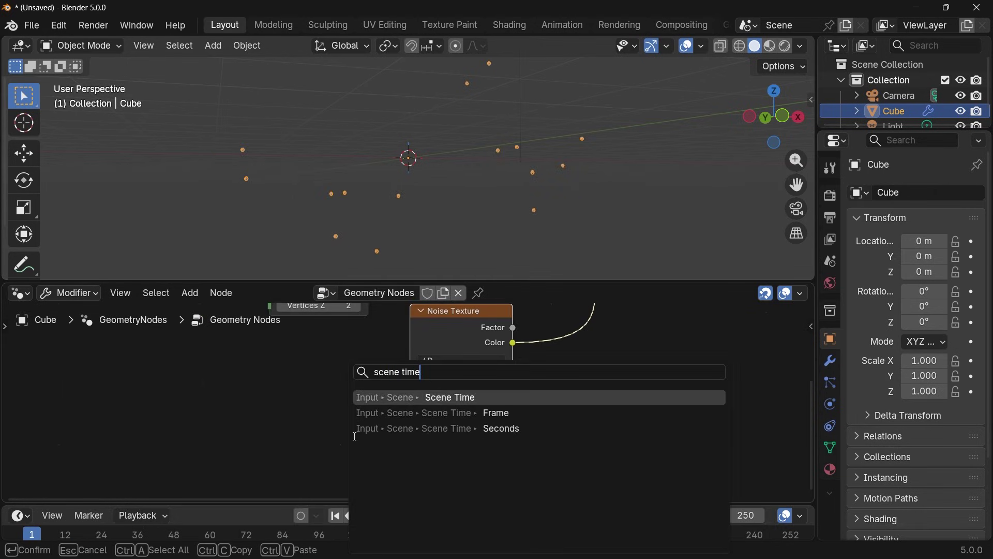
pyautogui.click(406, 413)
pyautogui.click(157, 382)
pyautogui.moveTo(256, 412); pyautogui.dragTo(410, 424)
pyautogui.scroll(-2, 316, 455)
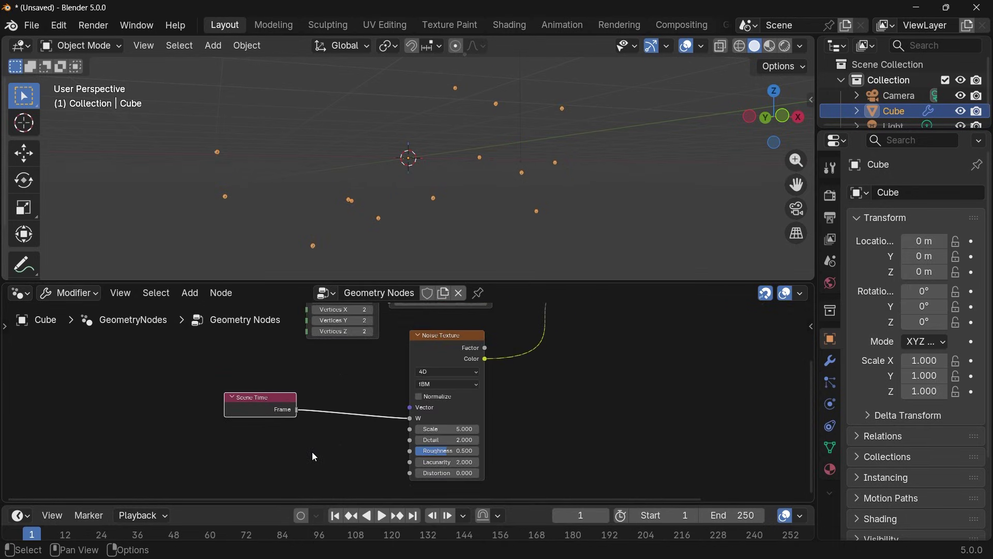
pyautogui.press('space')
# Step: Insert a Divide math node between Scene Time and the Noise Texture's W input
pyautogui.scroll(2, 248, 414)
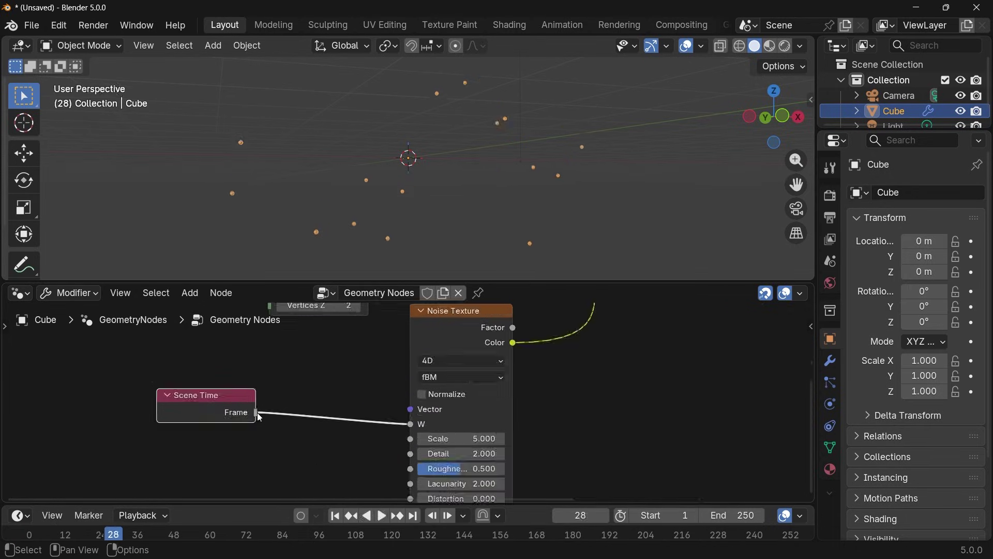
pyautogui.hotkey('shift', 'a')
pyautogui.write('ma')
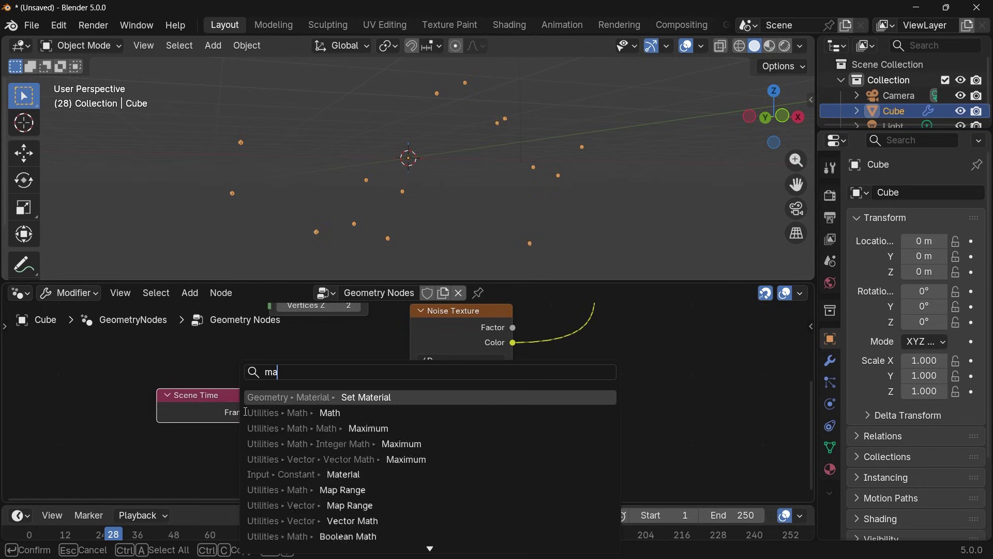
pyautogui.write('th div')
pyautogui.press('Return')
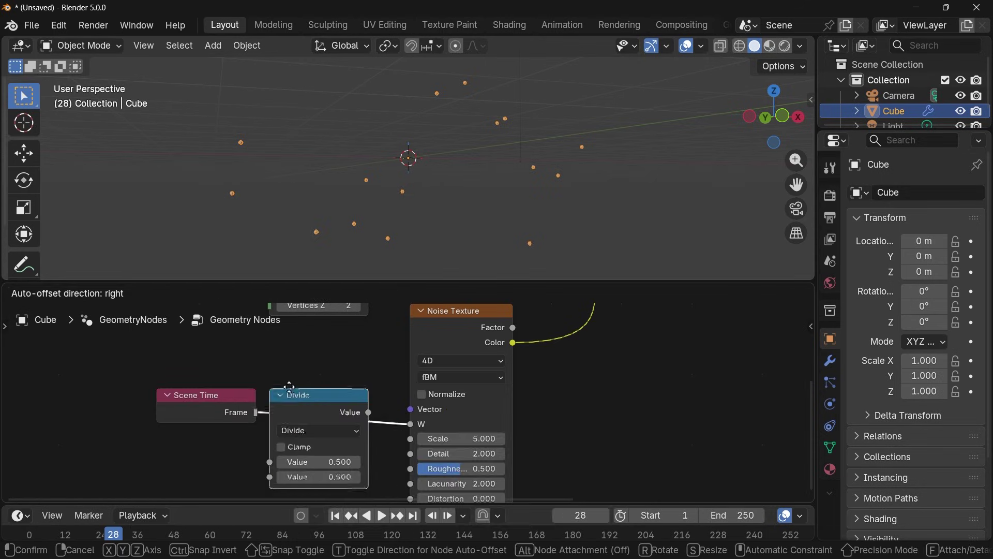
pyautogui.click(242, 433)
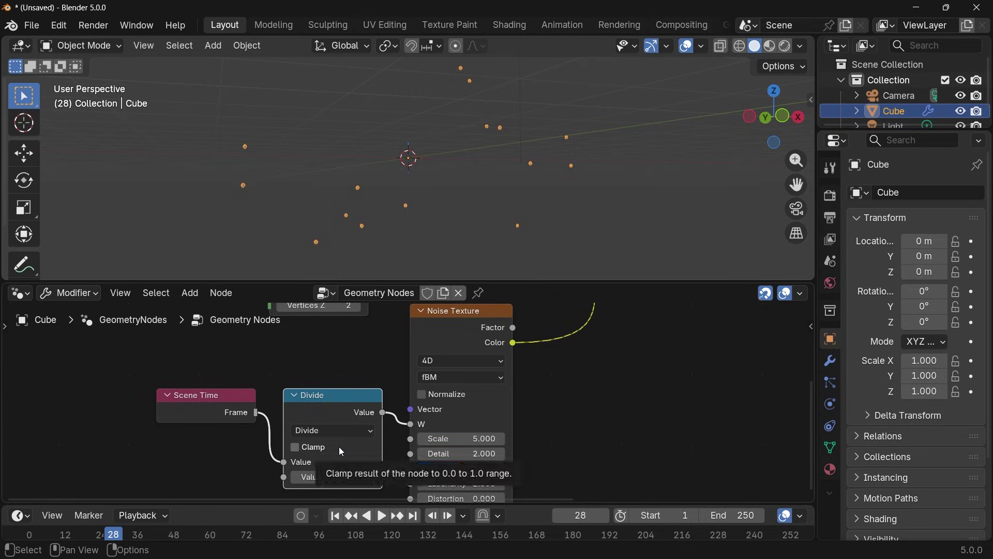
# Step: Set the Divide node's second value to 20 and preview the slowed point motion by playing the animation
pyautogui.scroll(1, 353, 445)
pyautogui.click(336, 472)
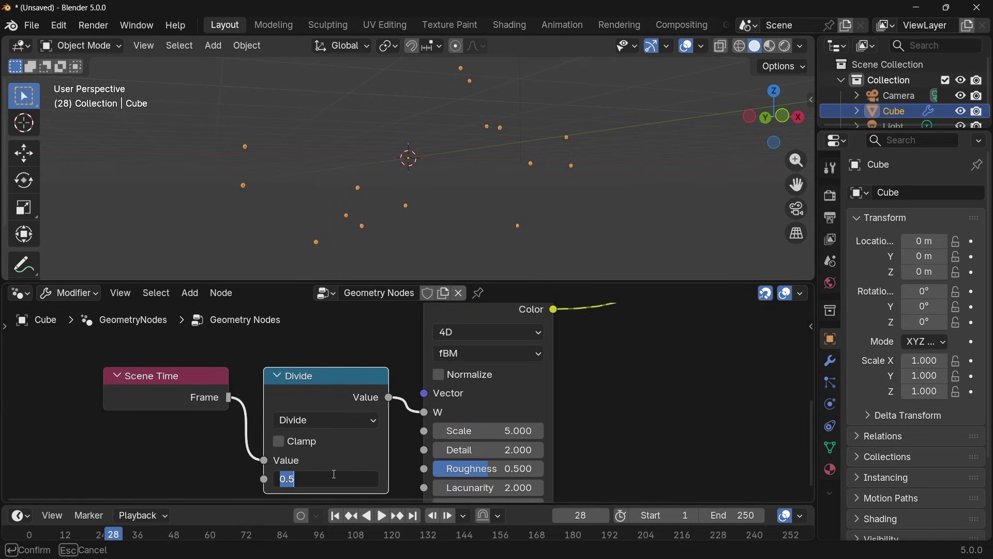
pyautogui.write('20')
pyautogui.press('Return')
pyautogui.press('space')
pyautogui.moveTo(461, 169); pyautogui.dragTo(424, 200, button='middle')
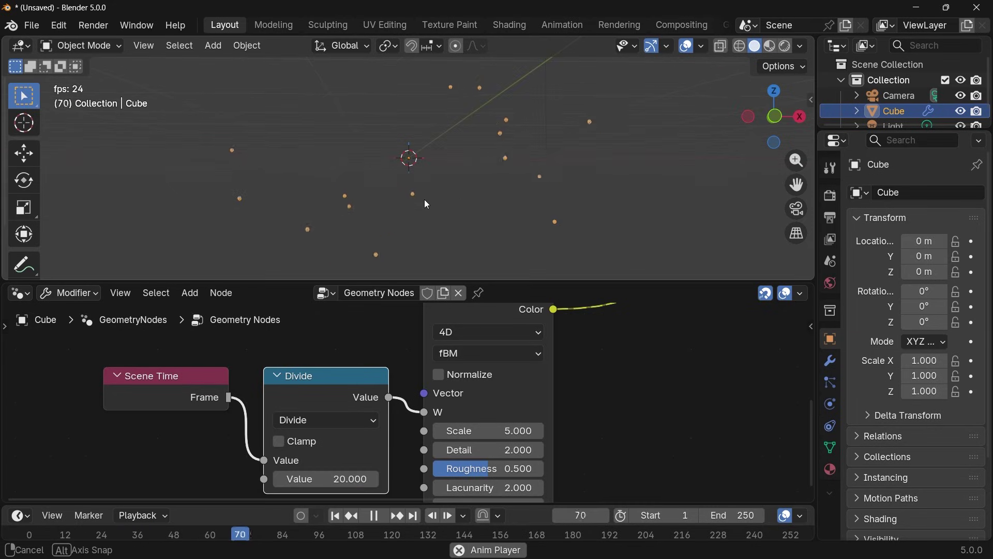
pyautogui.press('space')
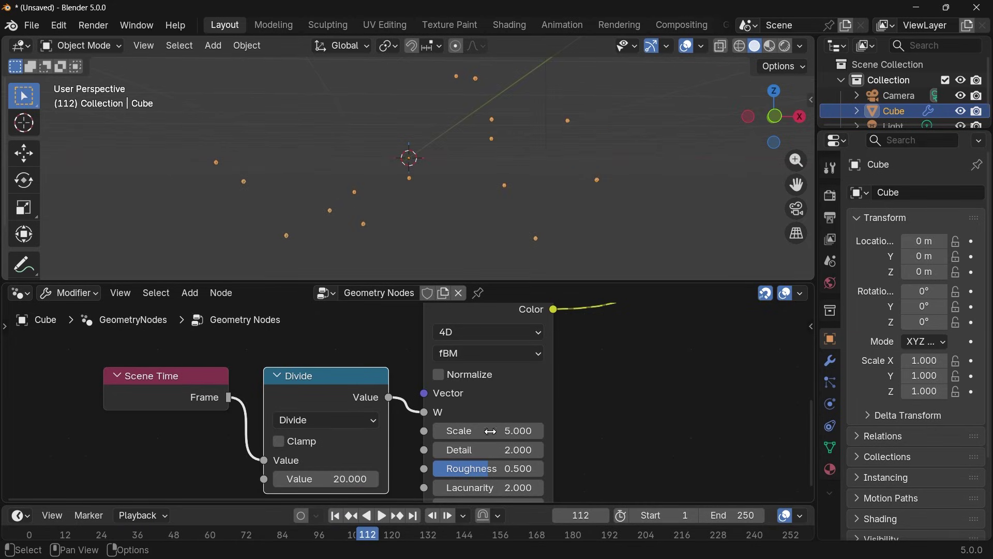
# Step: Set the Noise Texture's Detail to 0 and Scale to 2, and play the animation to preview the motion
pyautogui.click(489, 448)
pyautogui.write('0')
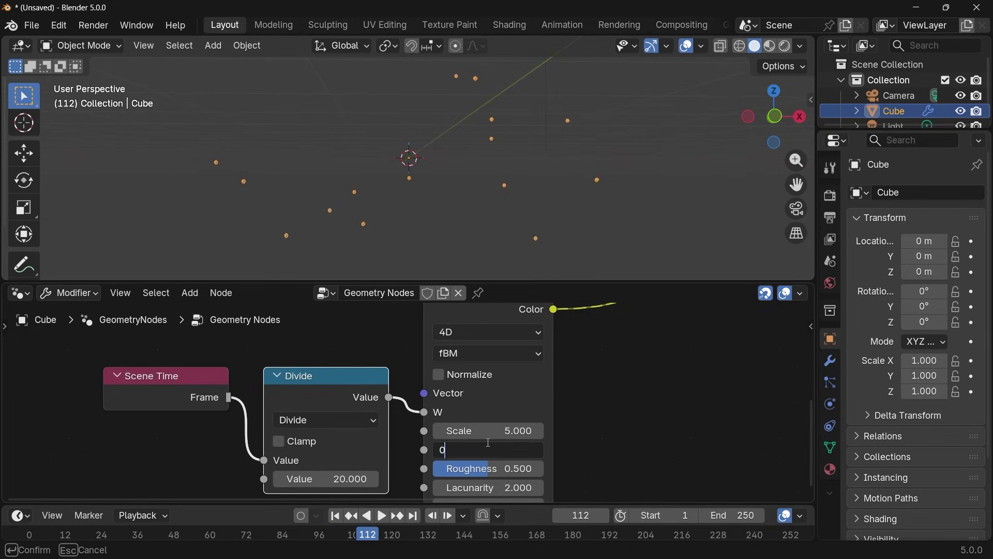
pyautogui.press('Return')
pyautogui.click(508, 432)
pyautogui.write('0.3')
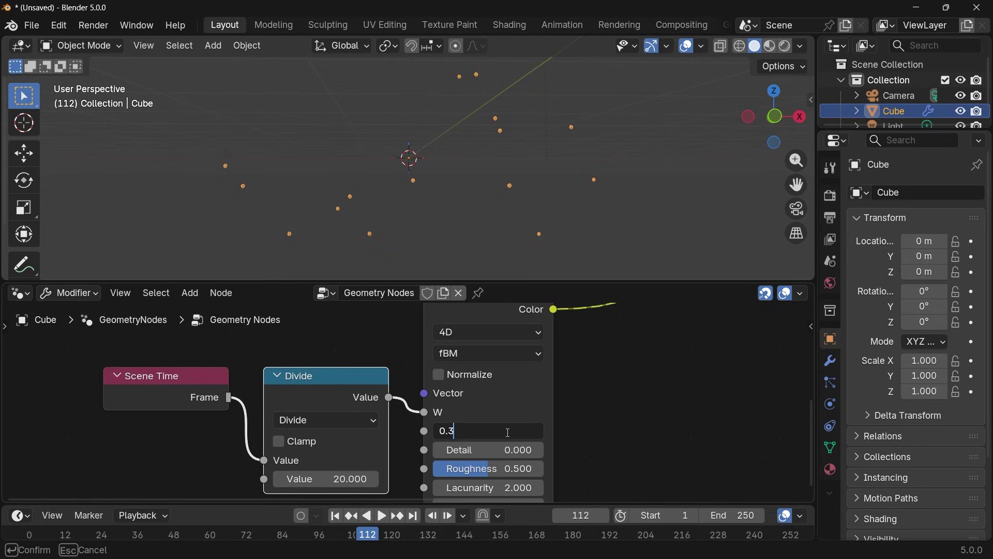
pyautogui.press('Return')
pyautogui.click(508, 432)
pyautogui.write('2')
pyautogui.press('Return')
pyautogui.scroll(-2, 509, 399)
pyautogui.press('space')
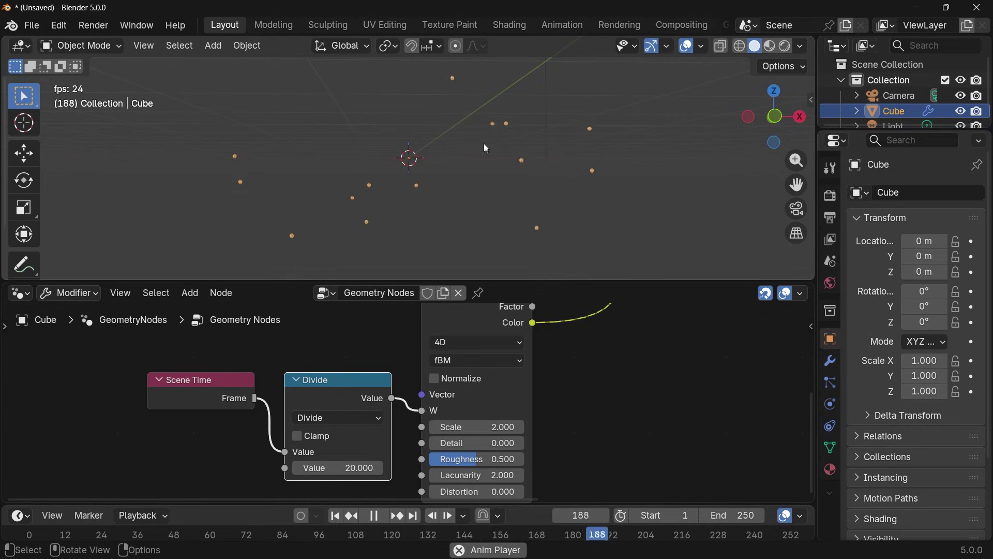
pyautogui.press('space')
# Step: Insert a Scale vector math node between the Noise Texture's Color output and the Set Position node's Offset input
pyautogui.scroll(-2, 447, 334)
pyautogui.moveTo(447, 334); pyautogui.dragTo(447, 386)
pyautogui.moveTo(254, 370); pyautogui.dragTo(357, 397)
pyautogui.hotkey('shift', 'a')
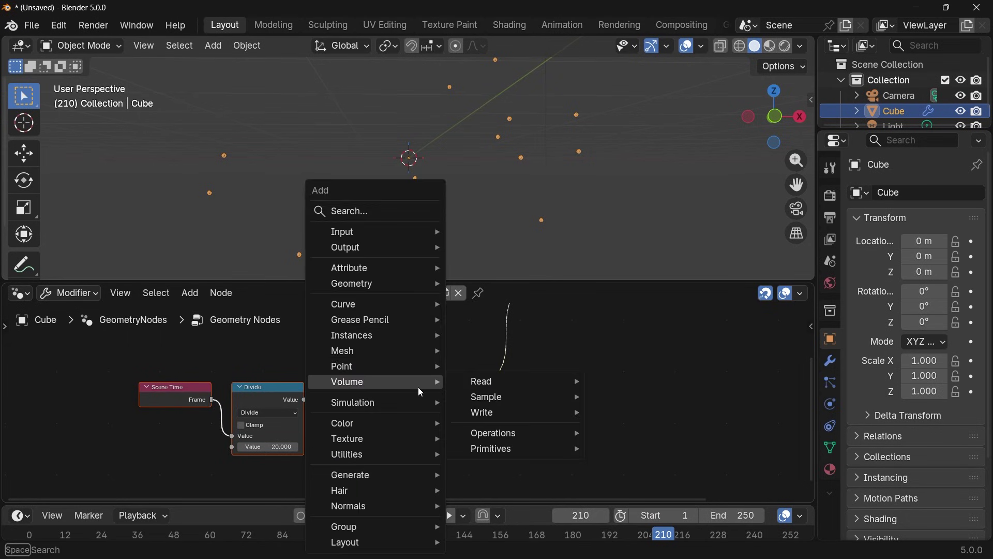
pyautogui.write('vector math sc')
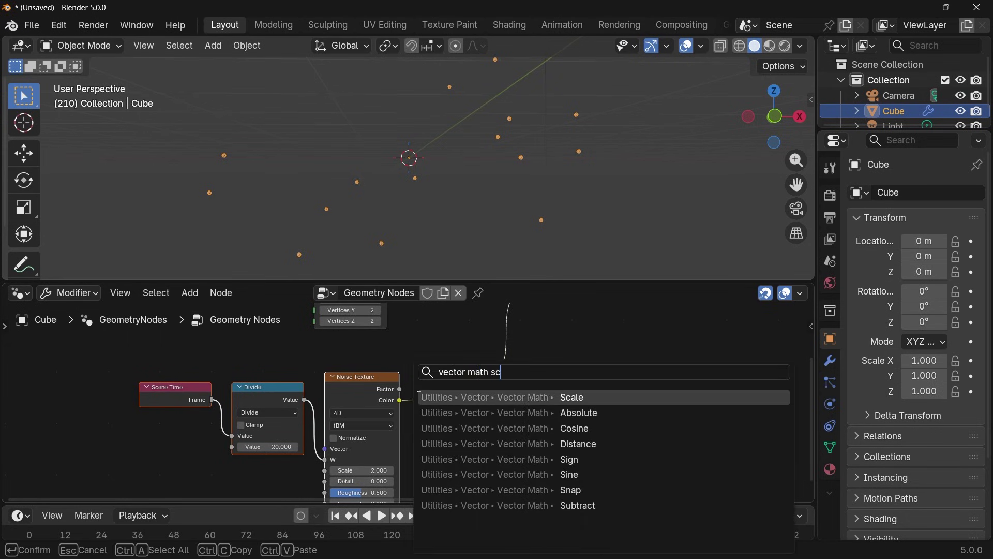
pyautogui.press('Return')
pyautogui.click(440, 353)
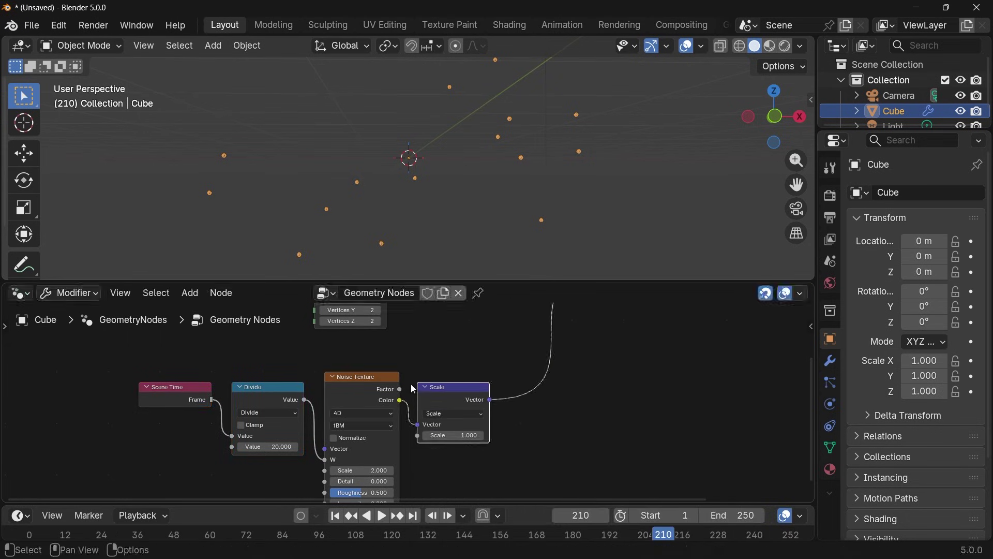
# Step: Set the vector math node's Scale to 5 and preview the stronger point displacement by playing the animation
pyautogui.click(451, 436)
pyautogui.write('5')
pyautogui.press('Return')
pyautogui.press('space')
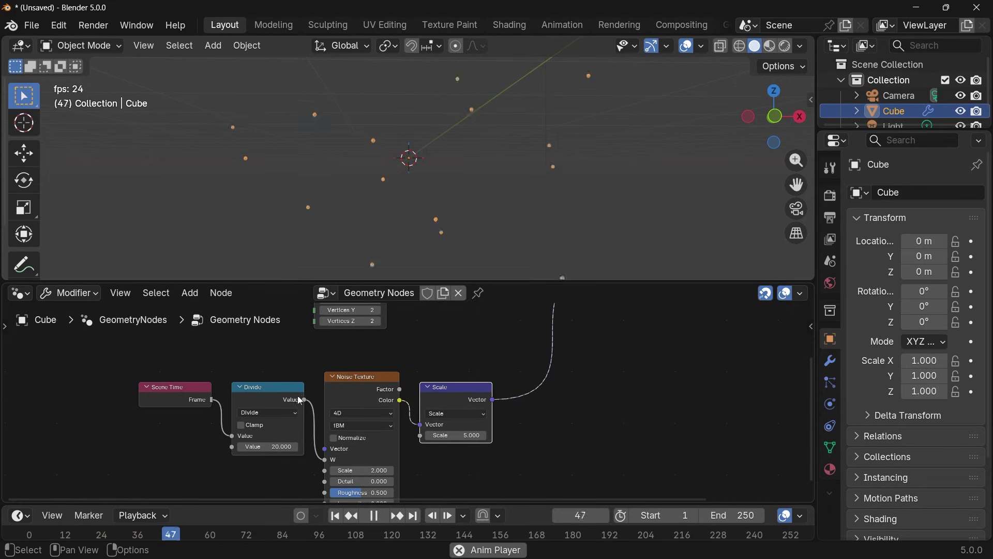
pyautogui.press('space')
# Step: Set the Divide node's second value to 100 and play the animation to check the slower motion
pyautogui.click(263, 447)
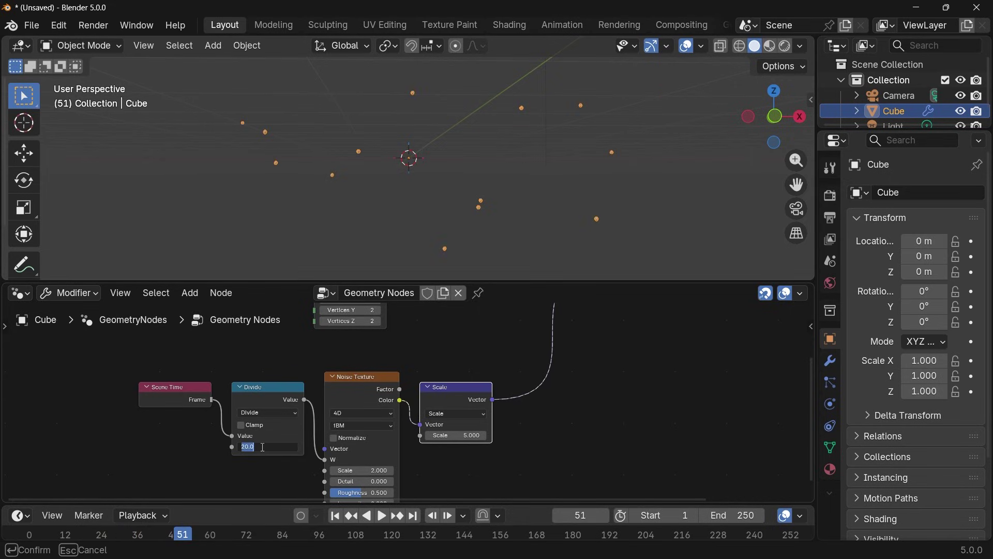
pyautogui.press('Return')
pyautogui.press('space')
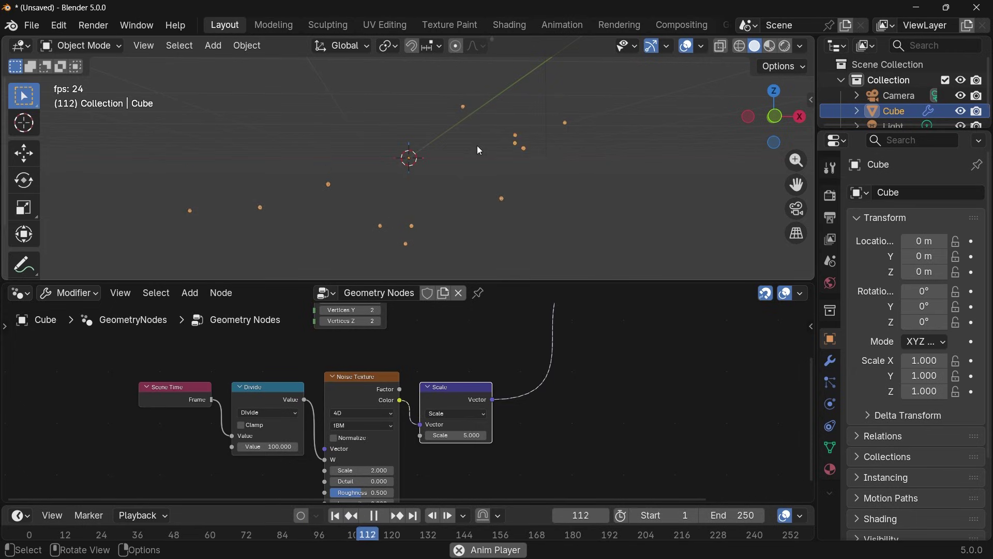
pyautogui.press('space')
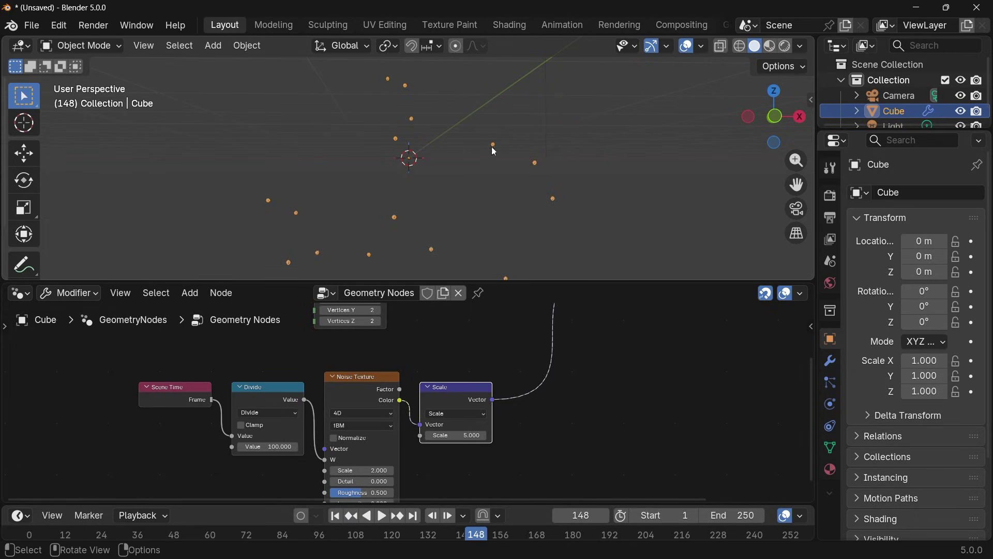
pyautogui.moveTo(426, 183); pyautogui.dragTo(417, 198, button='middle')
pyautogui.press('space')
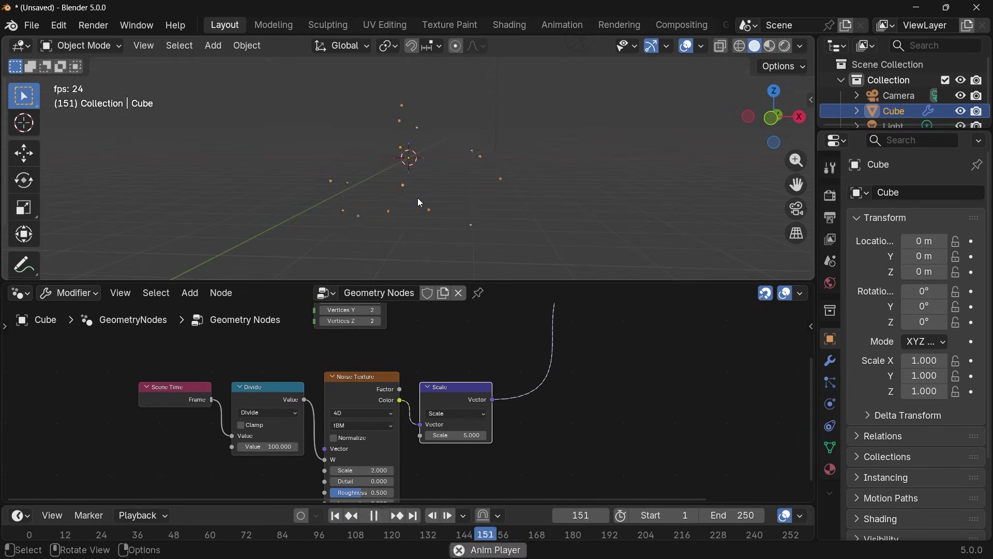
pyautogui.press('space')
# Step: Move the Group Output node farther from Set Position to make room for more nodes
pyautogui.scroll(-1, 450, 316)
pyautogui.moveTo(463, 315); pyautogui.dragTo(54, 434, button='middle')
pyautogui.moveTo(439, 368); pyautogui.dragTo(608, 369)
pyautogui.moveTo(532, 140); pyautogui.dragTo(547, 201, button='middle')
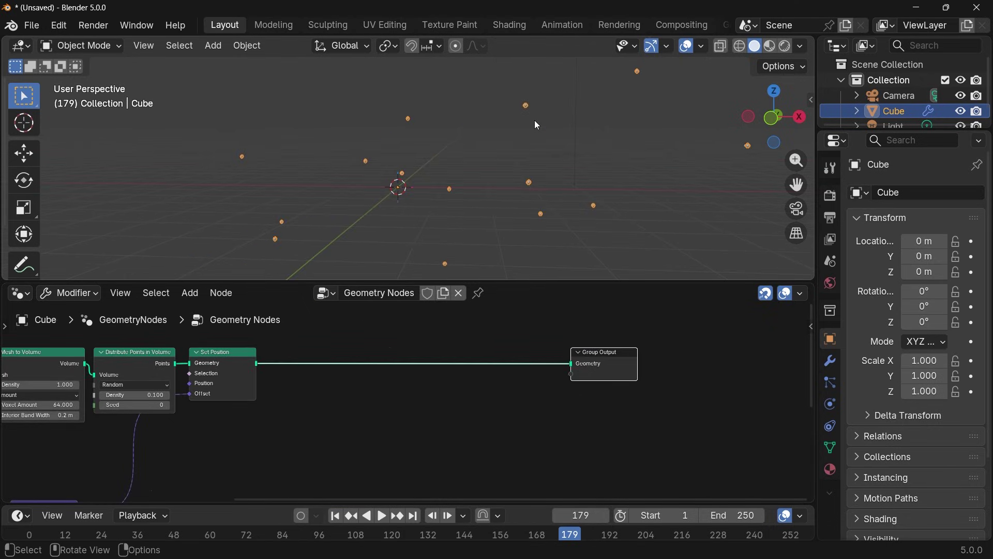
pyautogui.scroll(-3, 533, 124)
pyautogui.moveTo(503, 154)
pyautogui.mouseDown(button='middle')
pyautogui.moveTo(505, 164)
pyautogui.moveTo(513, 155)
pyautogui.mouseUp(button='middle')
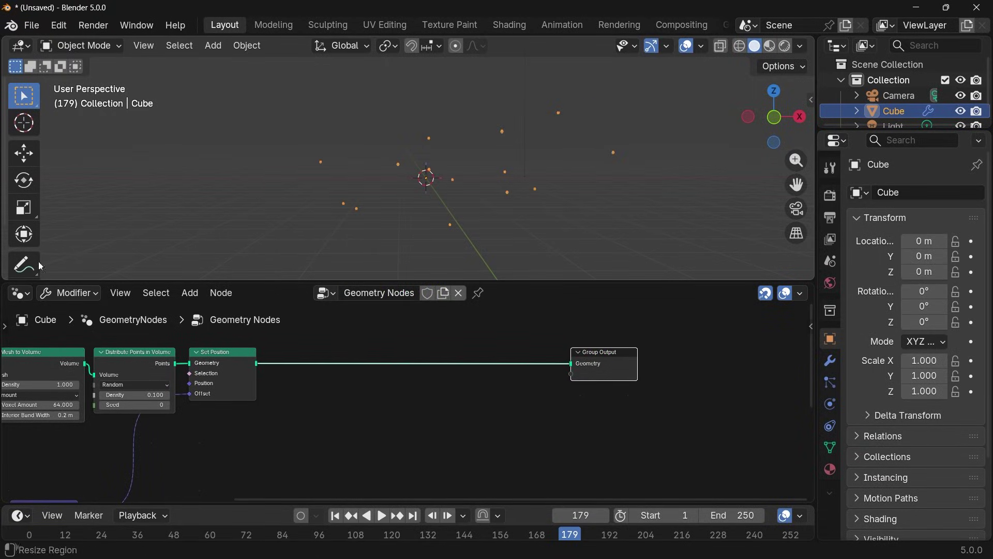
# Step: Draw four separate dots beside the scattered points with the Annotate tool
pyautogui.click(23, 265)
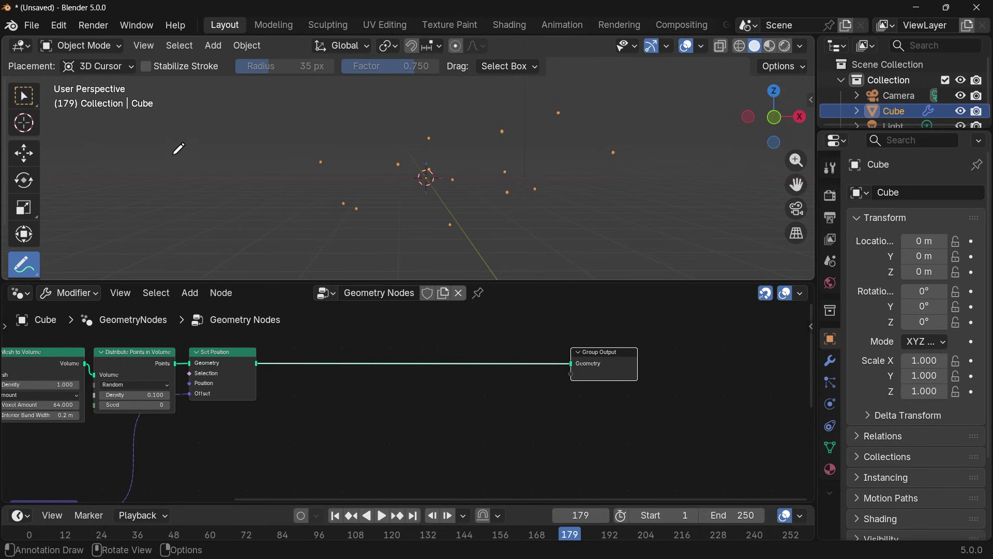
pyautogui.click(140, 154)
pyautogui.click(192, 128)
pyautogui.moveTo(252, 163); pyautogui.dragTo(257, 161)
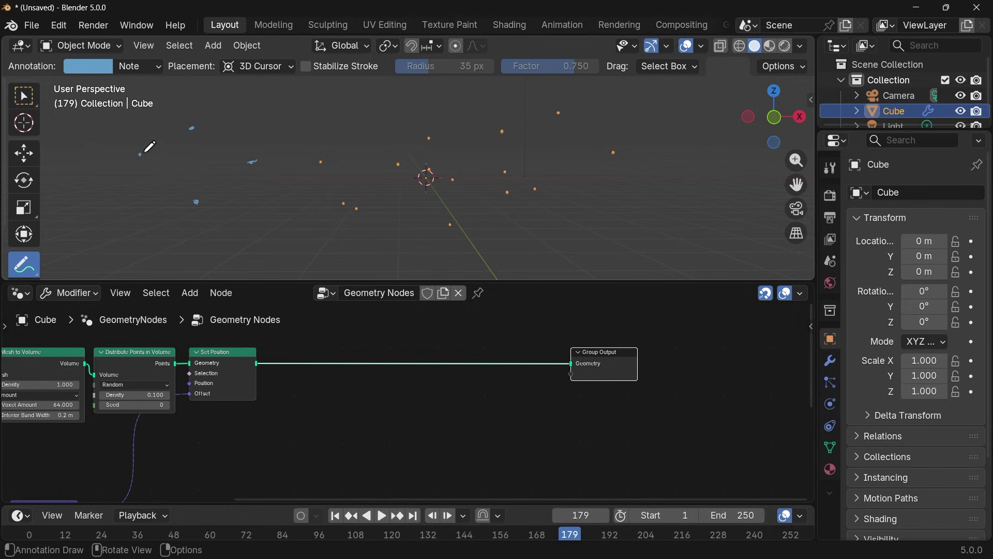
# Step: Draw annotation strokes at and between the four dots to illustrate their connections, and undo the strokes
pyautogui.moveTo(137, 155)
pyautogui.mouseDown()
pyautogui.moveTo(138, 126)
pyautogui.moveTo(191, 129)
pyautogui.mouseUp()
pyautogui.moveTo(252, 131); pyautogui.dragTo(253, 162)
pyautogui.press('Escape')
pyautogui.moveTo(134, 126); pyautogui.dragTo(137, 155)
pyautogui.moveTo(190, 112); pyautogui.dragTo(191, 128)
pyautogui.moveTo(256, 131); pyautogui.dragTo(253, 162)
pyautogui.press('Escape')
pyautogui.moveTo(142, 148)
pyautogui.mouseDown()
pyautogui.moveTo(133, 163)
pyautogui.moveTo(186, 126)
pyautogui.mouseUp()
pyautogui.moveTo(138, 155); pyautogui.dragTo(232, 154)
pyautogui.moveTo(138, 155)
pyautogui.mouseDown()
pyautogui.moveTo(158, 159)
pyautogui.moveTo(189, 198)
pyautogui.mouseUp()
pyautogui.moveTo(196, 122)
pyautogui.mouseDown()
pyautogui.moveTo(193, 131)
pyautogui.moveTo(195, 119)
pyautogui.moveTo(189, 127)
pyautogui.moveTo(211, 118)
pyautogui.mouseUp()
pyautogui.moveTo(146, 153); pyautogui.dragTo(199, 170)
pyautogui.moveTo(162, 132)
pyautogui.mouseDown()
pyautogui.moveTo(185, 201)
pyautogui.moveTo(192, 125)
pyautogui.moveTo(176, 128)
pyautogui.mouseUp()
pyautogui.hotkey('ctrl', 'z')
# Step: Annotate a table with two arrow axes, columns 1 to 4, rows 1 to 4, and the number 16 inside
pyautogui.moveTo(131, 143); pyautogui.dragTo(224, 140)
pyautogui.moveTo(132, 141); pyautogui.dragTo(135, 222)
pyautogui.moveTo(140, 123)
pyautogui.mouseDown()
pyautogui.moveTo(140, 135)
pyautogui.moveTo(185, 125)
pyautogui.moveTo(181, 134)
pyautogui.mouseUp()
pyautogui.moveTo(201, 122); pyautogui.dragTo(208, 133)
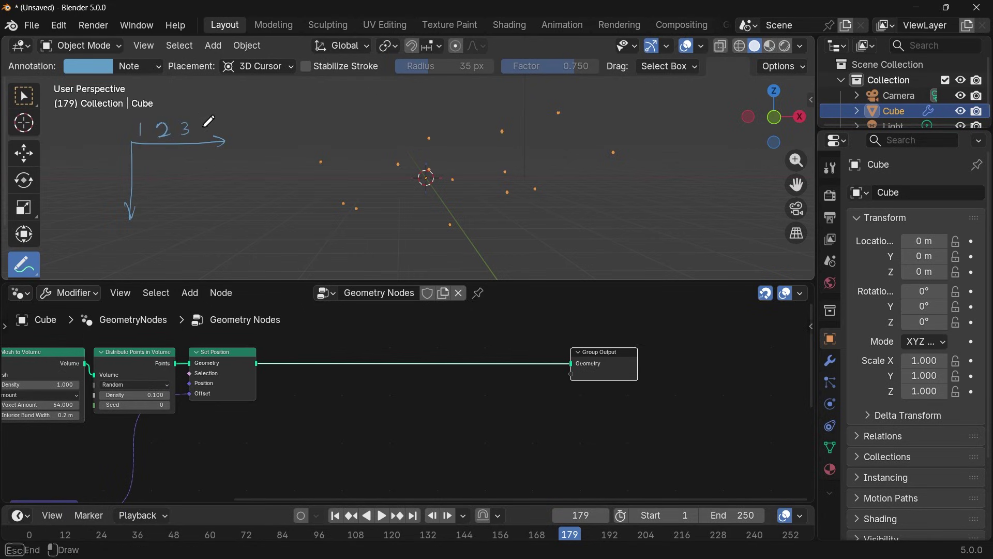
pyautogui.moveTo(112, 153); pyautogui.dragTo(112, 164)
pyautogui.moveTo(109, 173)
pyautogui.mouseDown()
pyautogui.moveTo(119, 182)
pyautogui.moveTo(111, 198)
pyautogui.mouseUp()
pyautogui.moveTo(110, 207); pyautogui.dragTo(113, 216)
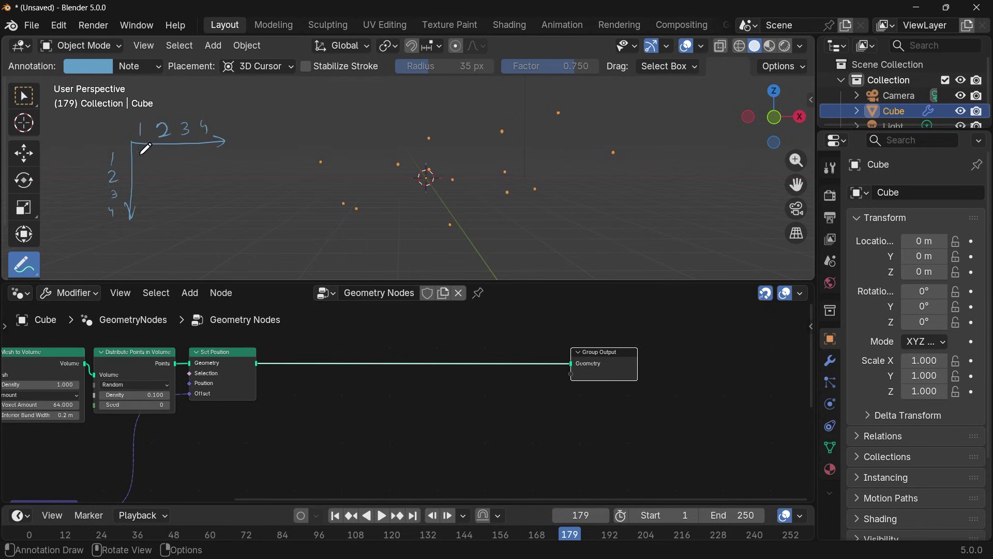
pyautogui.moveTo(165, 168); pyautogui.dragTo(164, 189)
pyautogui.moveTo(183, 169); pyautogui.dragTo(178, 177)
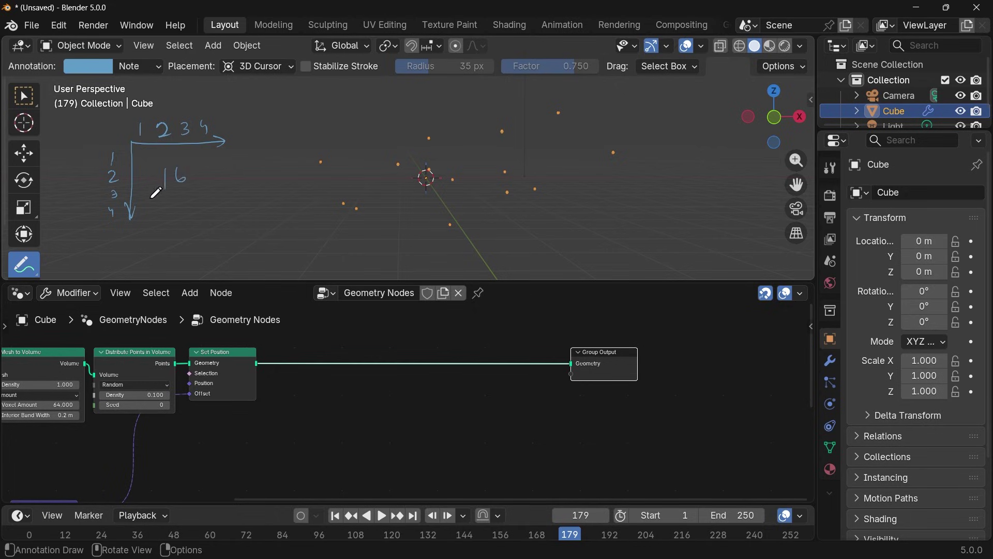
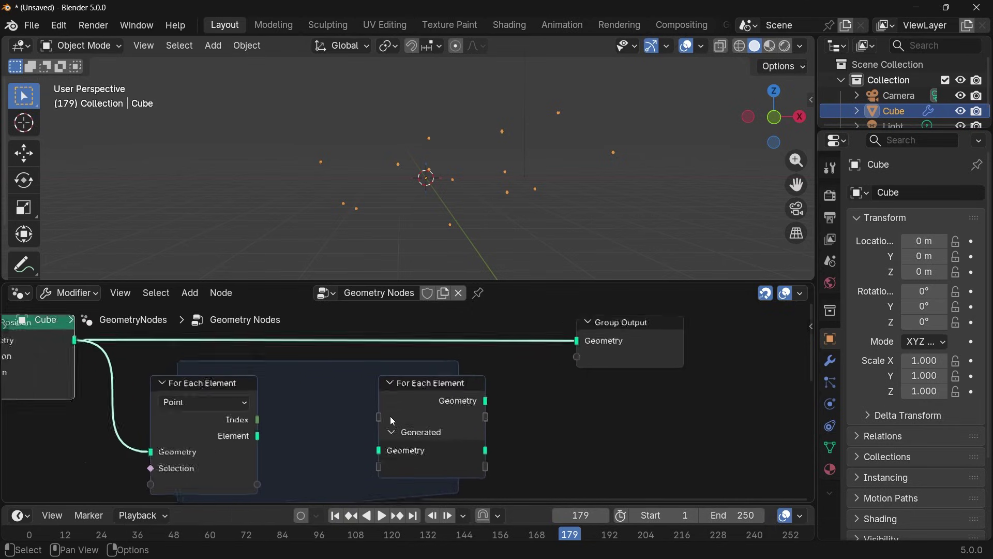
# Step: Examine the main and Generated geometry outputs of the For Each Element zone's output node
pyautogui.scroll(2, 390, 416)
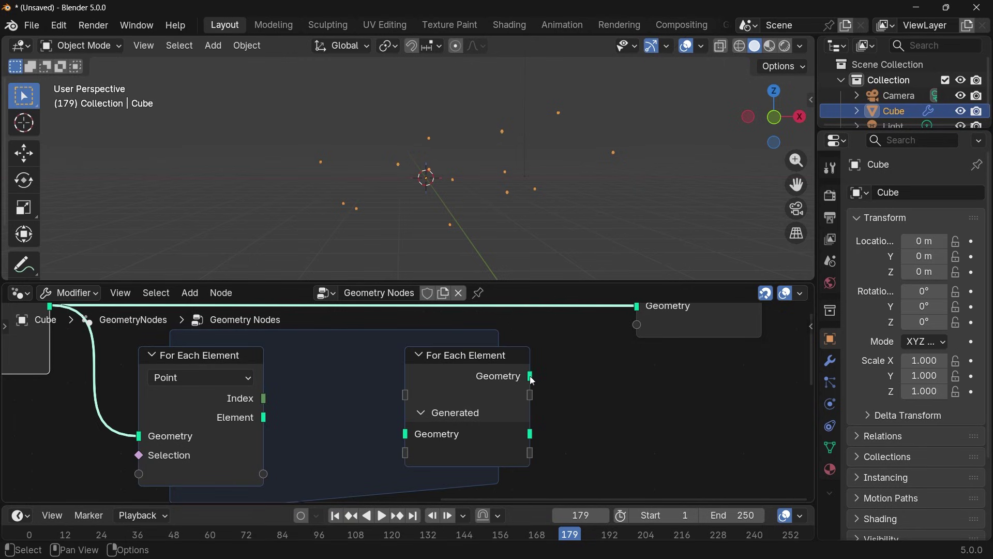
pyautogui.moveTo(530, 376); pyautogui.dragTo(578, 332)
pyautogui.moveTo(439, 426); pyautogui.dragTo(439, 413, button='middle')
pyautogui.moveTo(561, 439); pyautogui.dragTo(538, 441, button='middle')
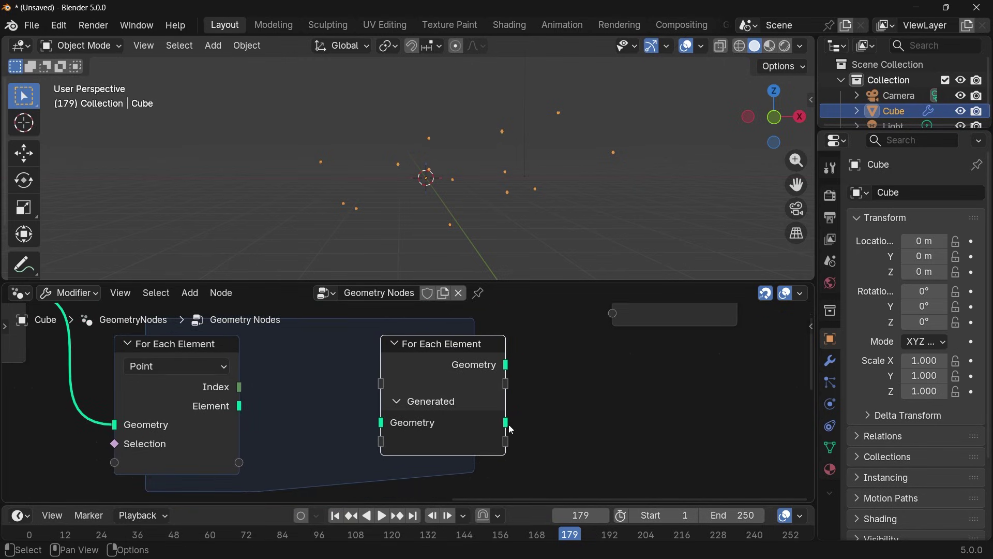
pyautogui.moveTo(506, 422); pyautogui.dragTo(565, 381)
pyautogui.scroll(3, 408, 401)
pyautogui.click(408, 401)
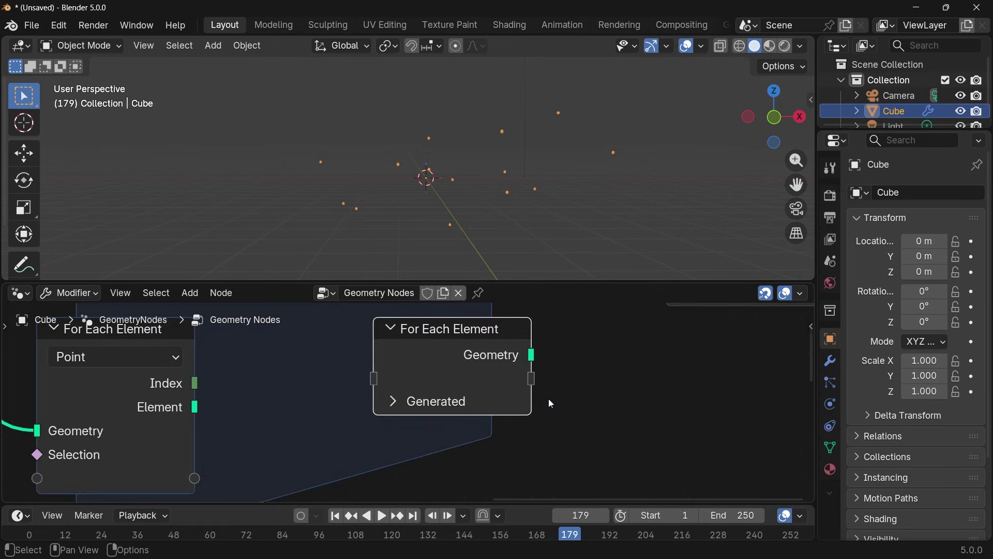
pyautogui.click(418, 403)
# Step: Widen the For Each Element zone by moving its output node, and add a Curve Line node inside the zone
pyautogui.moveTo(443, 357); pyautogui.dragTo(534, 357)
pyautogui.moveTo(331, 420); pyautogui.dragTo(407, 407, button='middle')
pyautogui.scroll(-3, 405, 397)
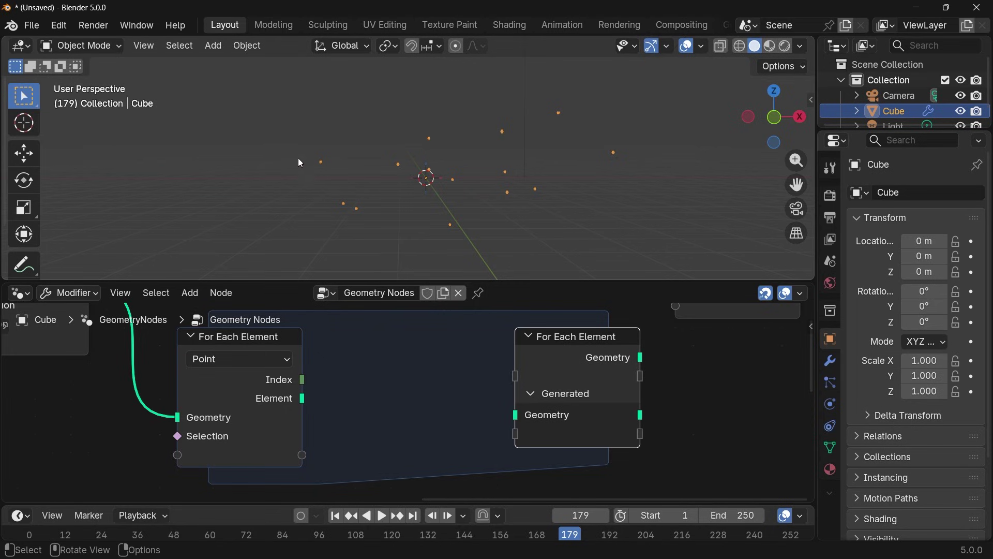
pyautogui.hotkey('shift', 'a')
pyautogui.moveTo(403, 435)
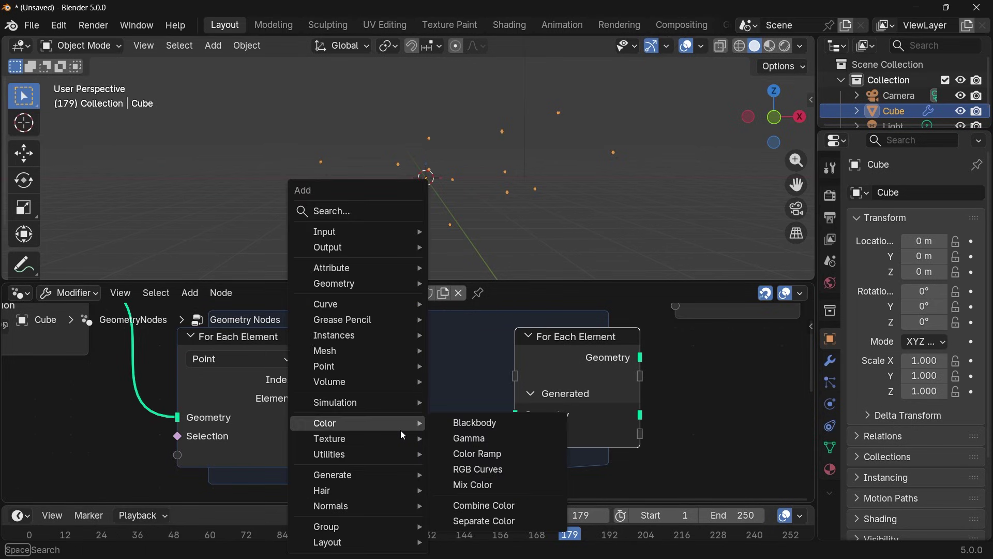
pyautogui.write('curve l')
pyautogui.press('Return')
pyautogui.click(315, 365)
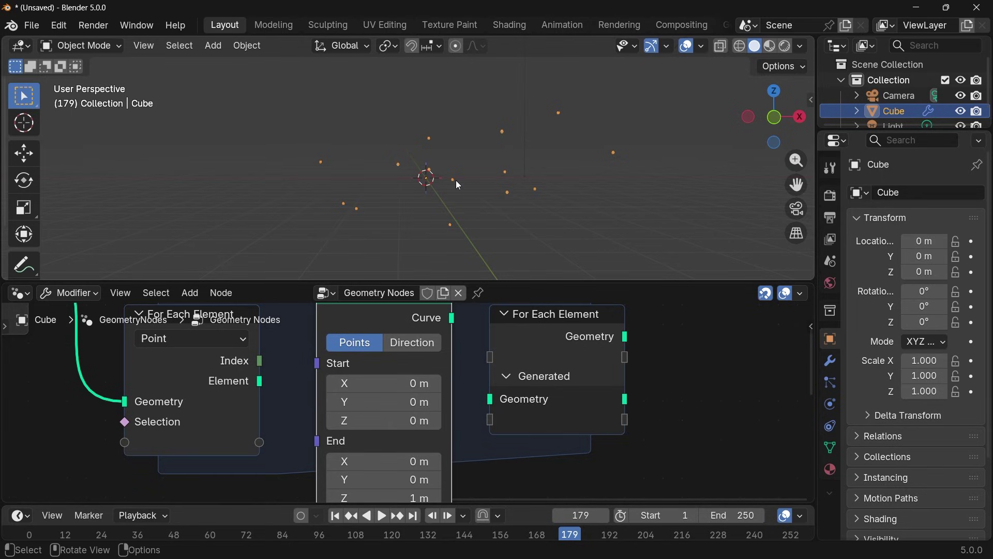
# Step: Add a Position node and connect it to the empty extension socket on the For Each Element input node
pyautogui.scroll(-3, 295, 415)
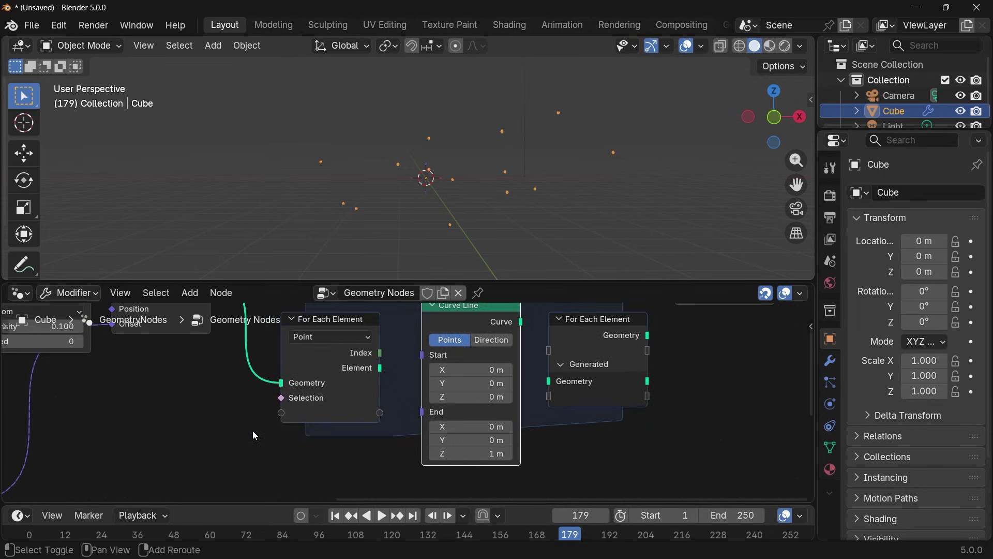
pyautogui.hotkey('shift', 'a')
pyautogui.write('positon')
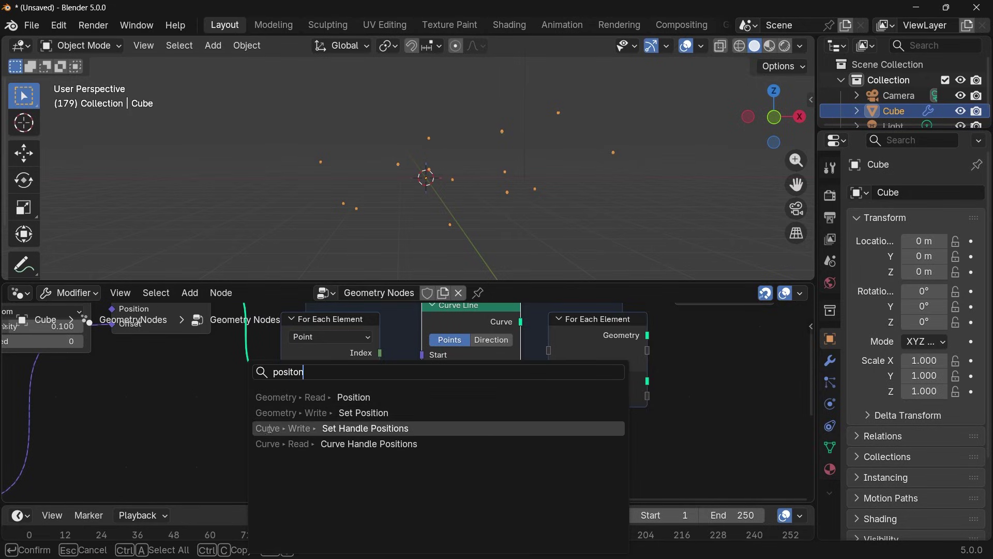
pyautogui.click(305, 398)
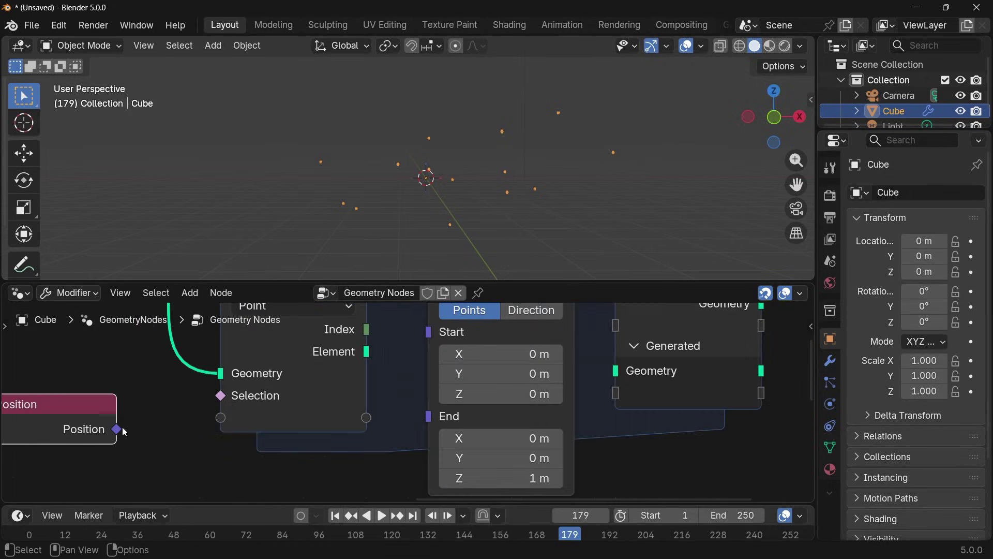
pyautogui.moveTo(118, 429); pyautogui.dragTo(215, 420)
# Step: Examine how Position passes through the For Each Element input node, along with its Index and Element outputs
pyautogui.moveTo(319, 402); pyautogui.dragTo(312, 309, button='middle')
pyautogui.click(271, 379)
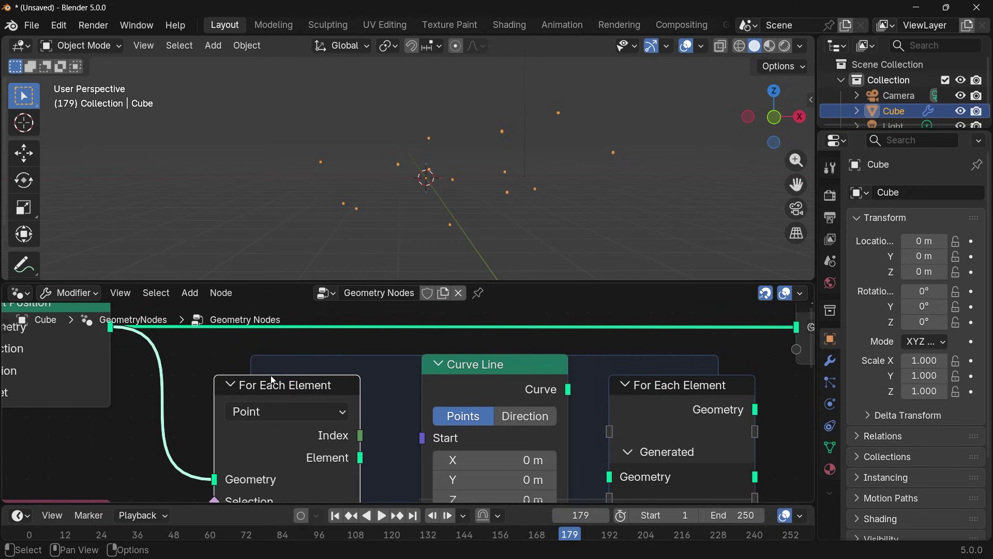
pyautogui.moveTo(277, 369); pyautogui.dragTo(297, 304, button='middle')
pyautogui.moveTo(309, 368); pyautogui.dragTo(351, 316, button='middle')
pyautogui.scroll(4, 138, 410)
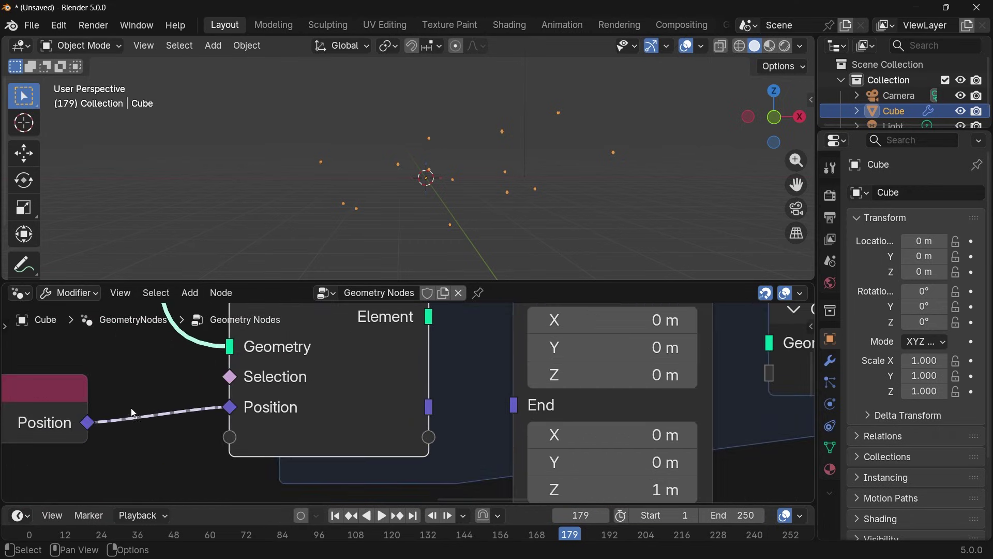
pyautogui.moveTo(127, 413); pyautogui.dragTo(208, 399, button='middle')
pyautogui.scroll(3, 200, 401)
pyautogui.click(80, 399)
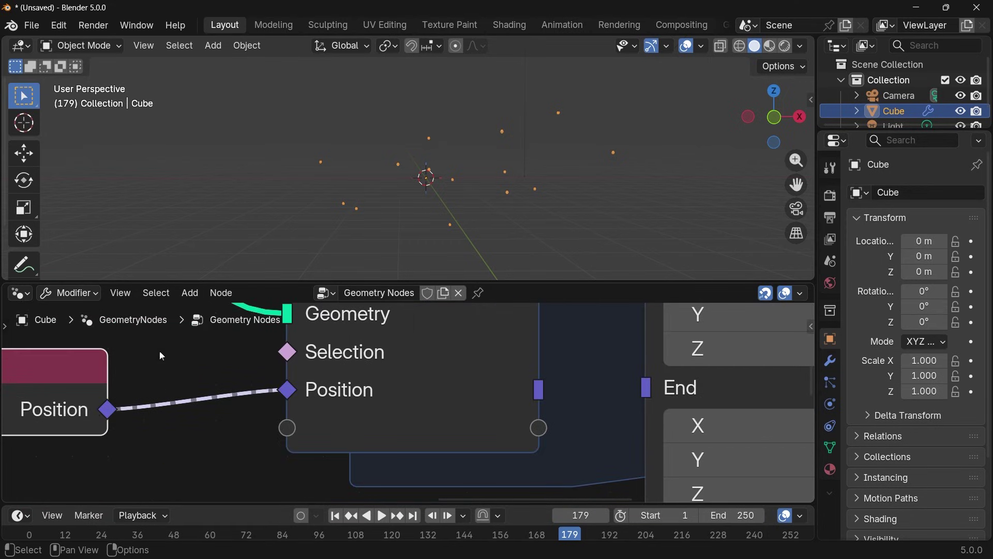
pyautogui.scroll(1, 475, 368)
pyautogui.moveTo(475, 368); pyautogui.dragTo(432, 390, button='middle')
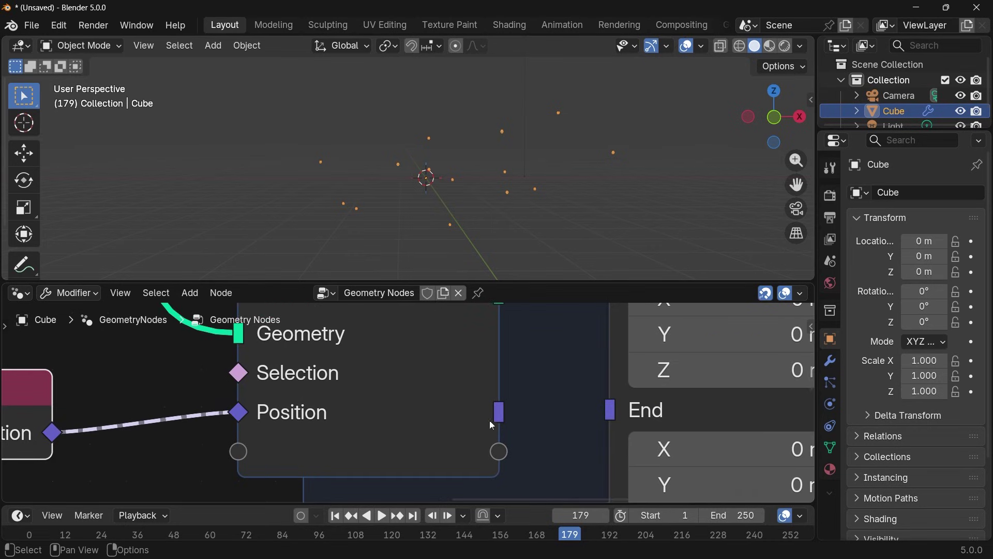
pyautogui.scroll(-6, 461, 398)
pyautogui.moveTo(411, 311); pyautogui.dragTo(338, 399, button='middle')
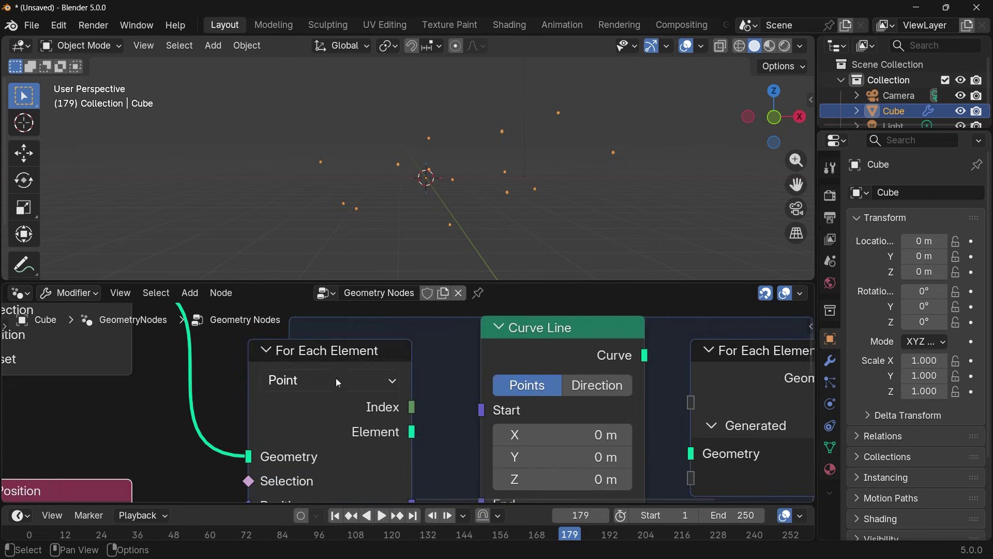
pyautogui.moveTo(339, 358); pyautogui.dragTo(316, 342, button='middle')
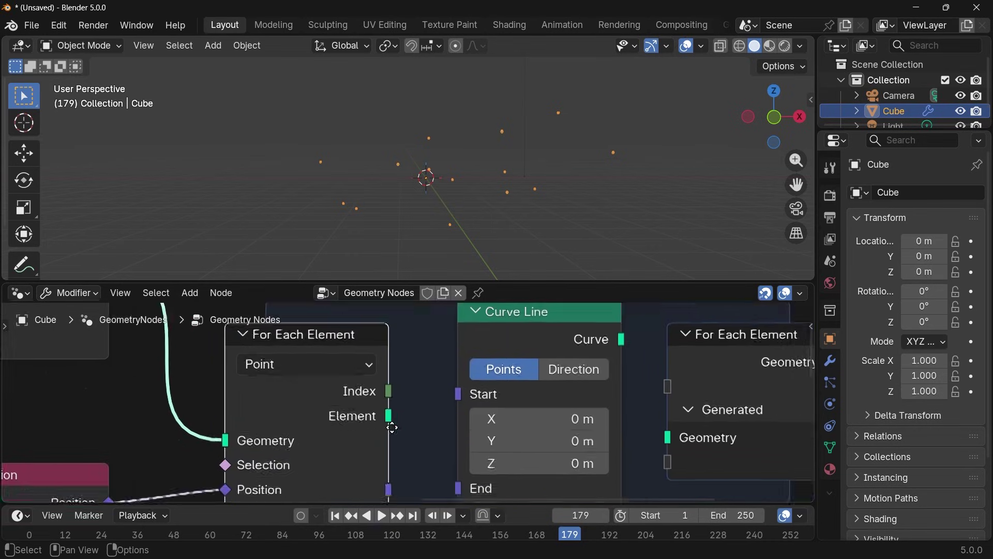
pyautogui.scroll(1, 397, 422)
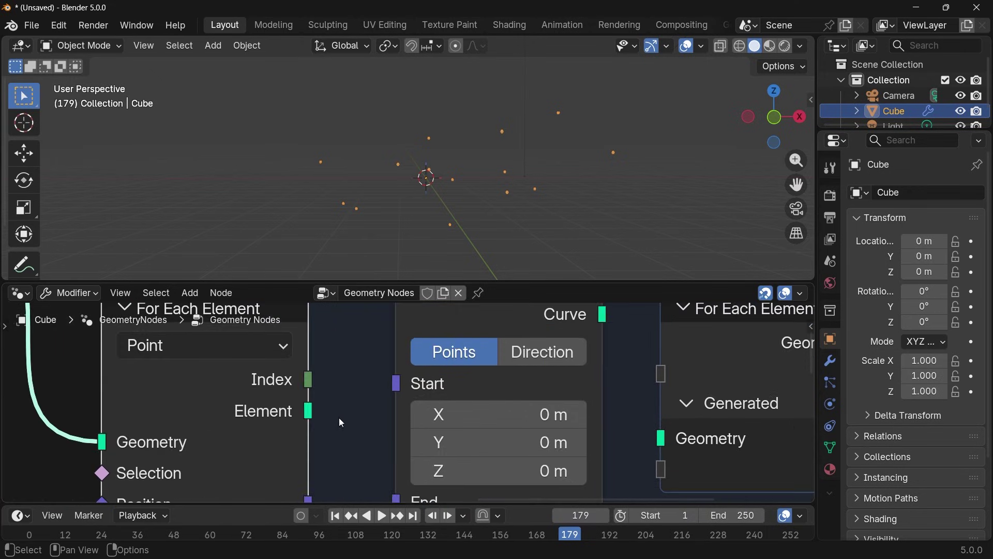
# Step: Connect the zone's Position output to the Curve Line's Start, and its Curve to the zone's Generated Geometry input
pyautogui.moveTo(308, 414); pyautogui.dragTo(314, 343, button='middle')
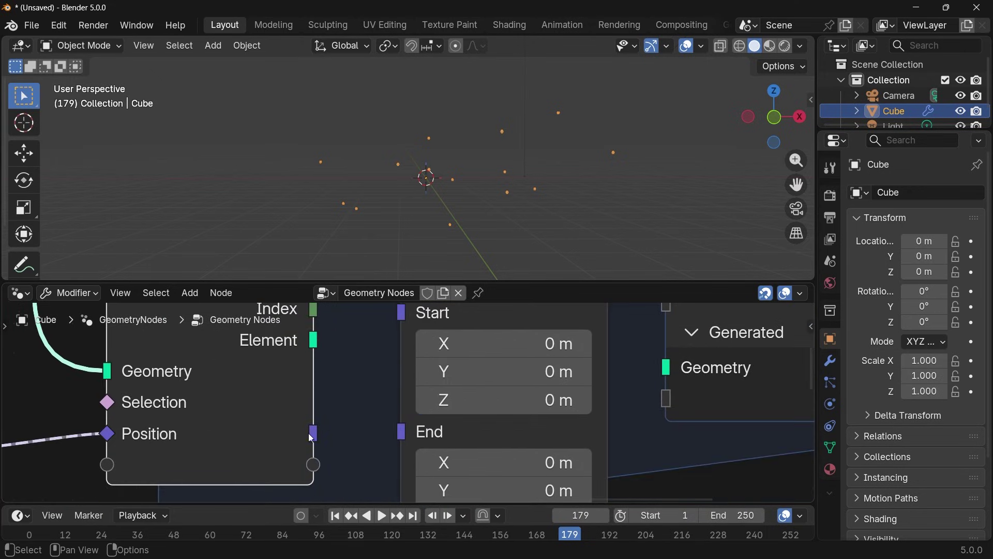
pyautogui.scroll(-4, 365, 431)
pyautogui.moveTo(330, 433); pyautogui.dragTo(387, 352)
pyautogui.moveTo(539, 367); pyautogui.dragTo(377, 430, button='middle')
pyautogui.moveTo(382, 357); pyautogui.dragTo(415, 455)
# Step: Connect the zone's Generated Geometry output to the Group Output, spacing the Group Output farther from the zone
pyautogui.moveTo(669, 454); pyautogui.dragTo(558, 462, button='middle')
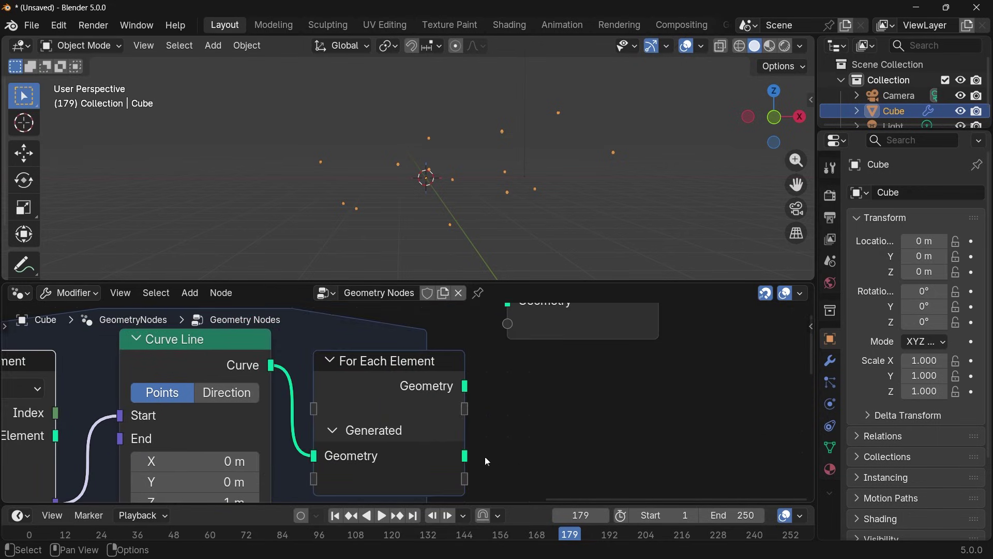
pyautogui.moveTo(465, 456); pyautogui.dragTo(508, 430)
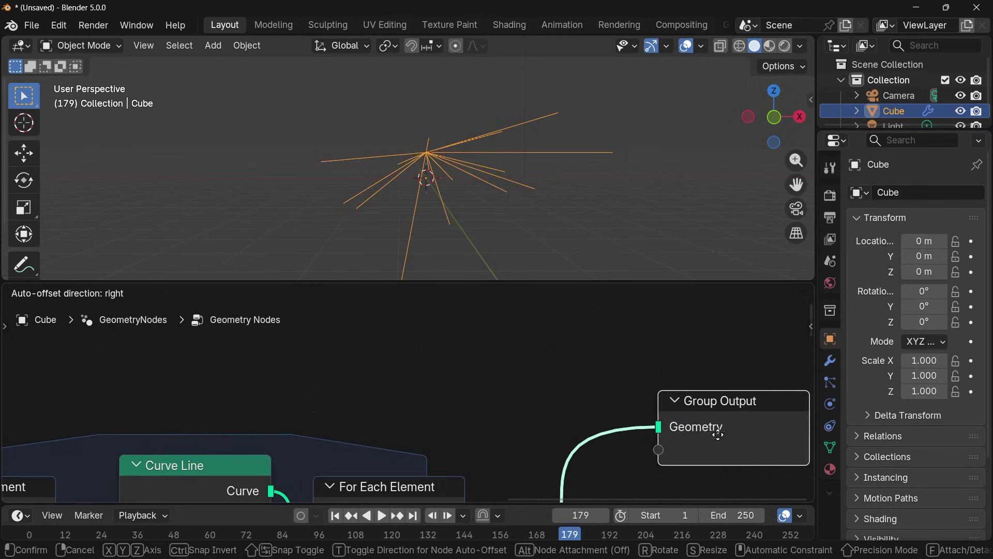
pyautogui.moveTo(702, 166); pyautogui.dragTo(602, 150, button='middle')
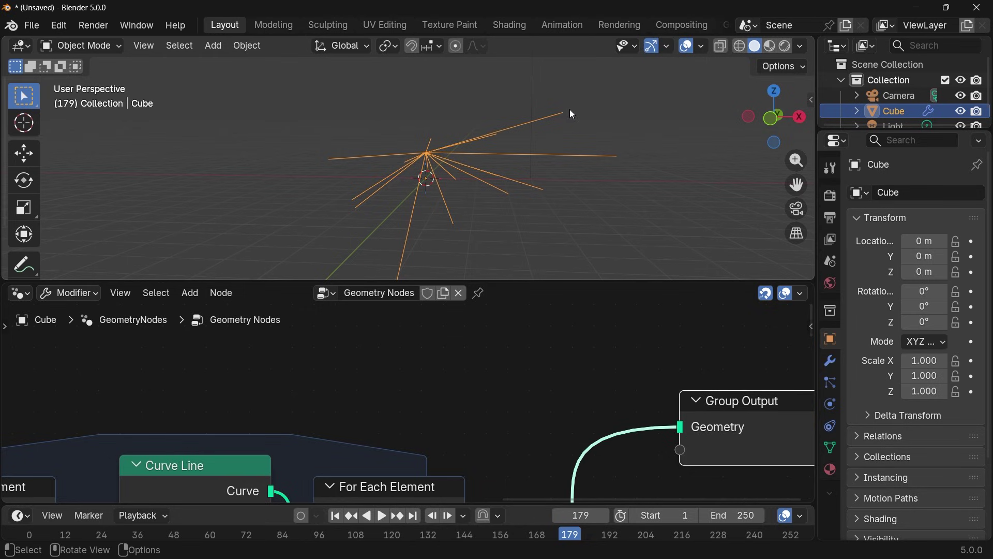
pyautogui.moveTo(503, 229); pyautogui.dragTo(540, 197, button='middle')
# Step: Set the Z value of the Curve Line's End to 0.1 m
pyautogui.moveTo(453, 383); pyautogui.dragTo(659, 173, button='middle')
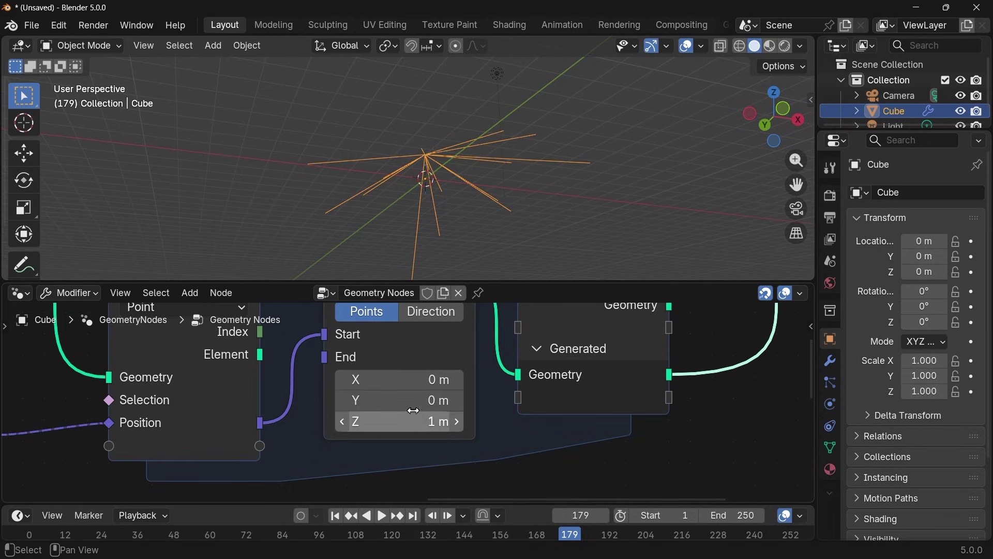
pyautogui.moveTo(409, 421); pyautogui.dragTo(373, 421)
pyautogui.moveTo(445, 240); pyautogui.dragTo(433, 38, button='middle')
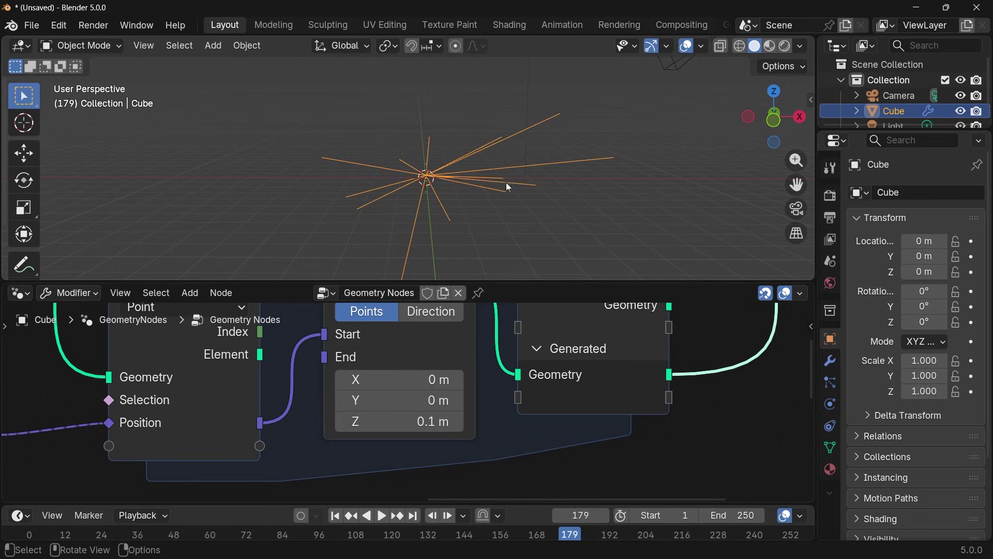
pyautogui.scroll(-1, 443, 374)
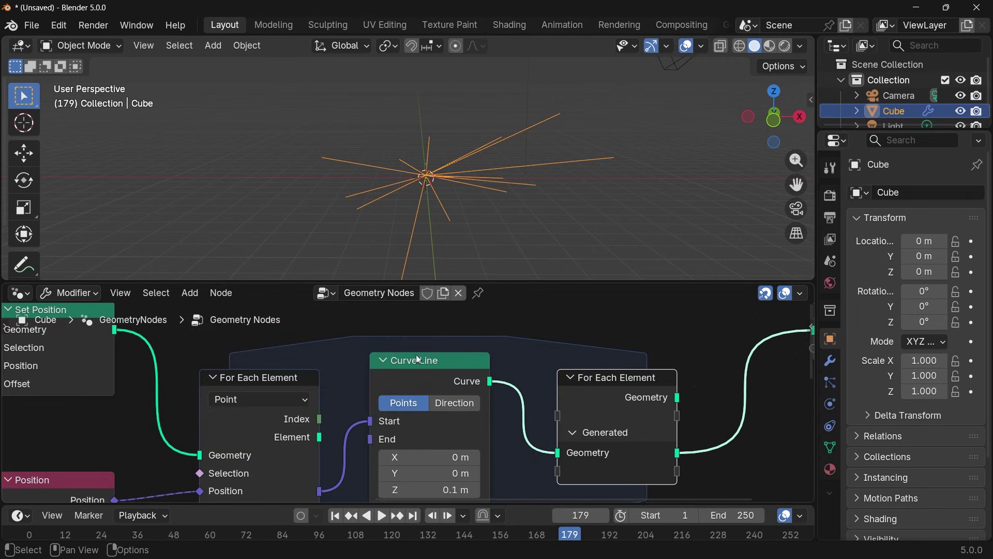
# Step: Split the 3D viewport side by side and turn the new area into a Spreadsheet editor
pyautogui.moveTo(5, 44); pyautogui.dragTo(313, 69)
pyautogui.click(21, 46)
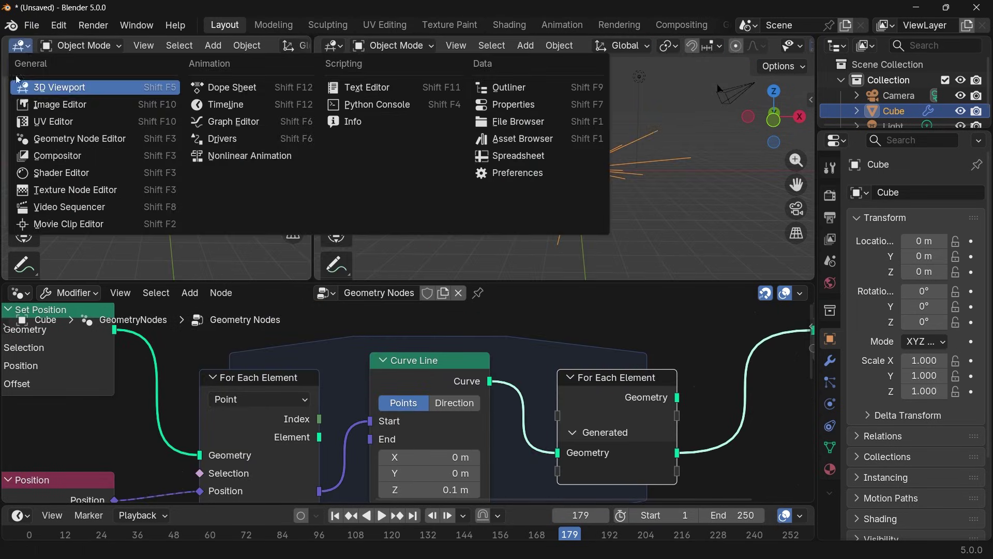
pyautogui.click(503, 157)
pyautogui.scroll(-5, 73, 212)
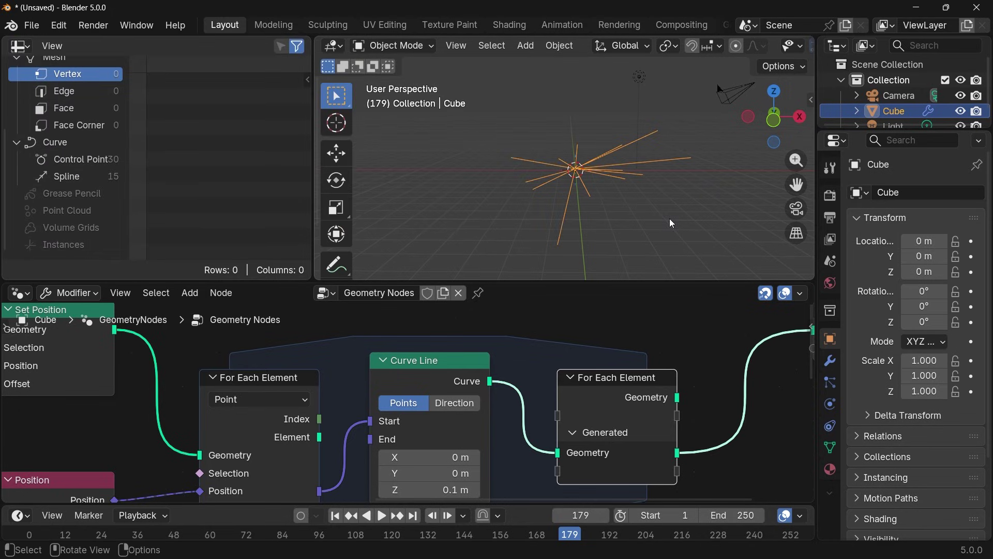
# Step: Compare Set Position's Point Cloud points with the Generated curves' Spline data in the spreadsheet, restoring the Generated Geometry link to the Group Output
pyautogui.moveTo(253, 368); pyautogui.dragTo(704, 360)
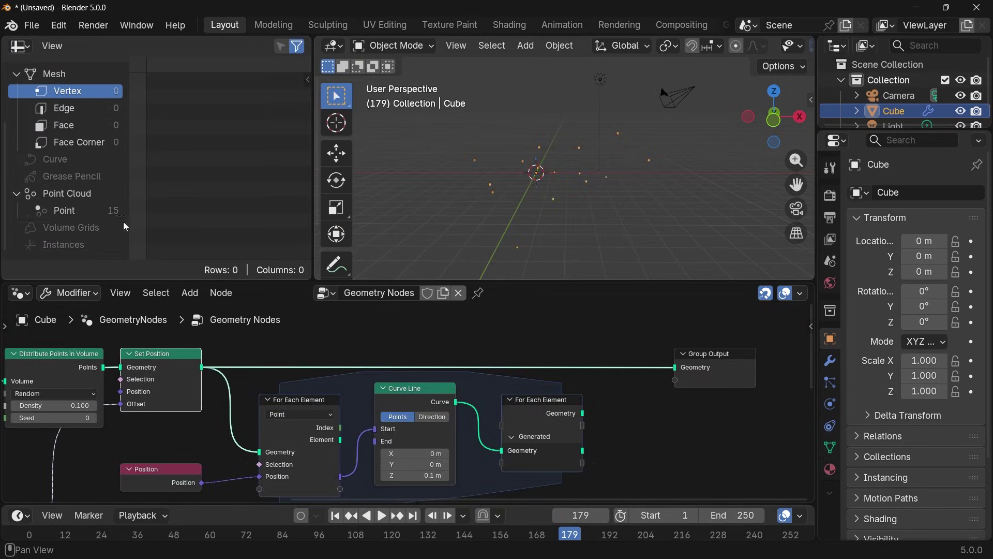
pyautogui.click(109, 212)
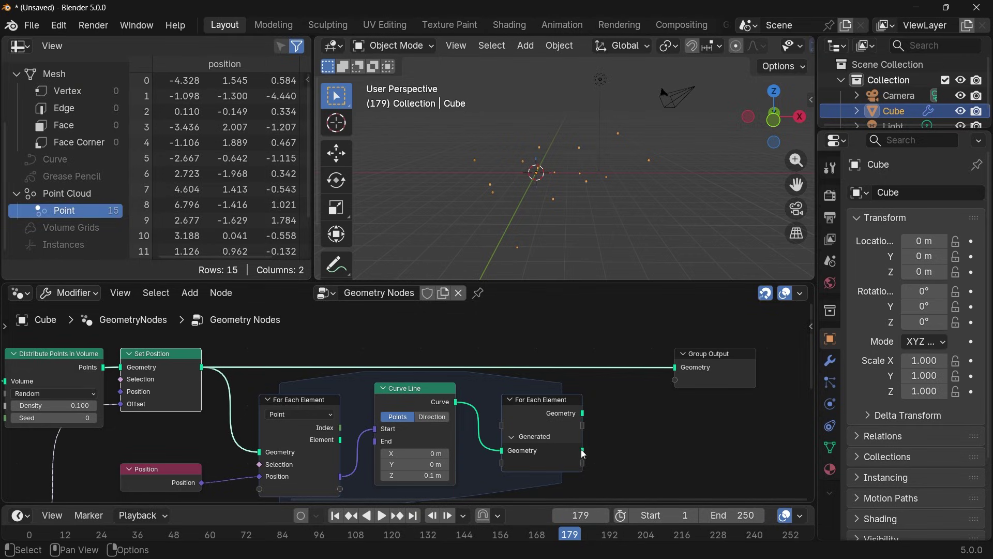
pyautogui.moveTo(583, 454); pyautogui.dragTo(677, 368)
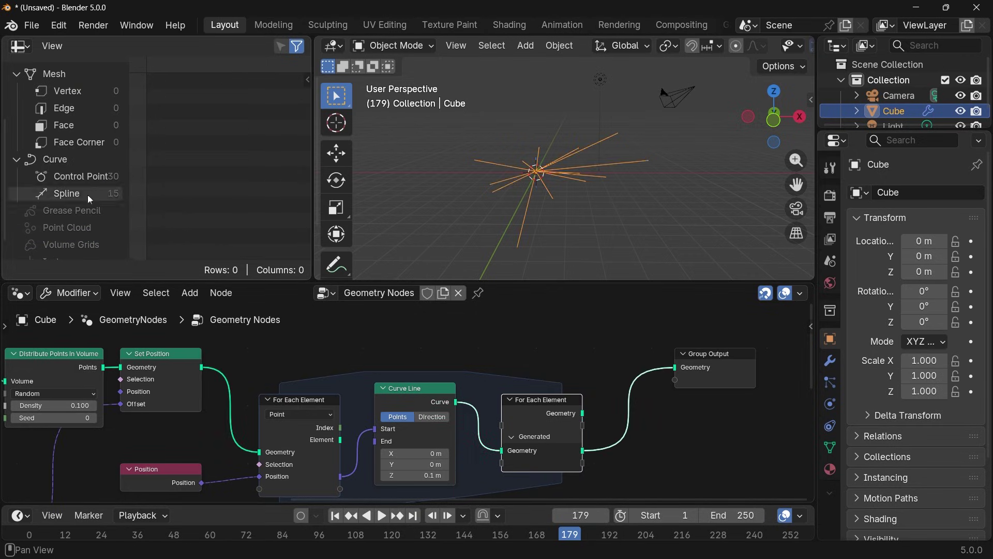
pyautogui.click(88, 196)
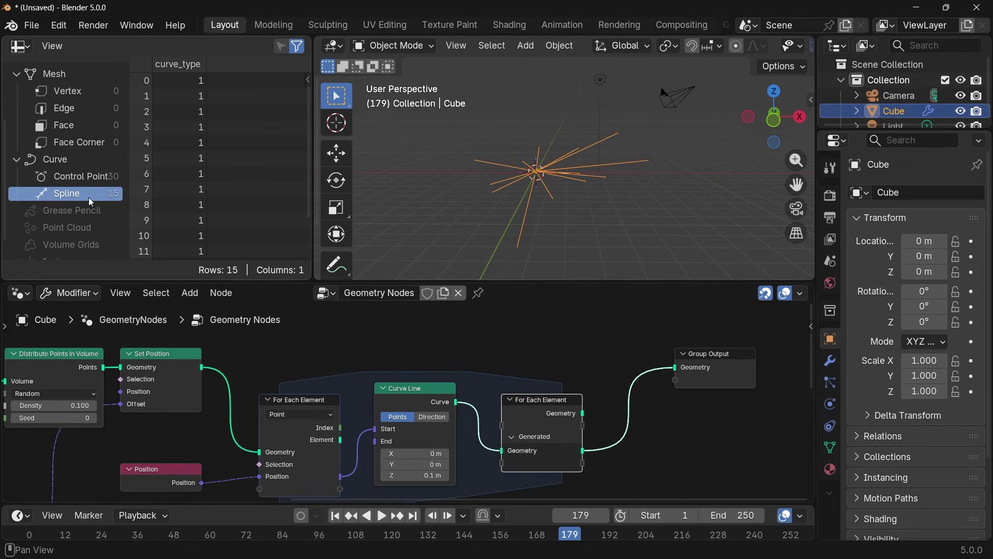
pyautogui.scroll(2, 622, 191)
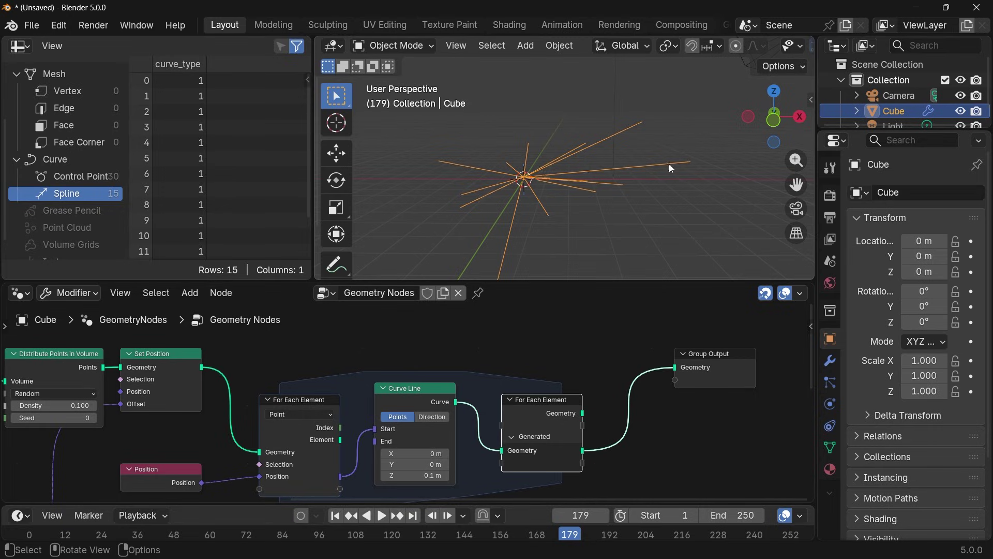
# Step: Widen the For Each Element zone by moving its output and input nodes away from the Curve Line
pyautogui.scroll(3, 573, 347)
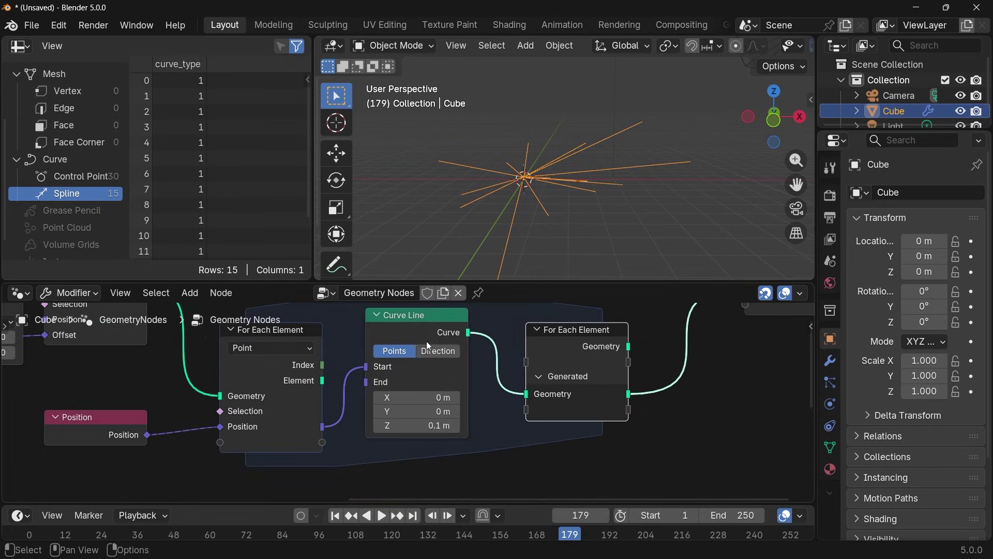
pyautogui.moveTo(589, 366); pyautogui.dragTo(646, 366)
pyautogui.scroll(-2, 479, 351)
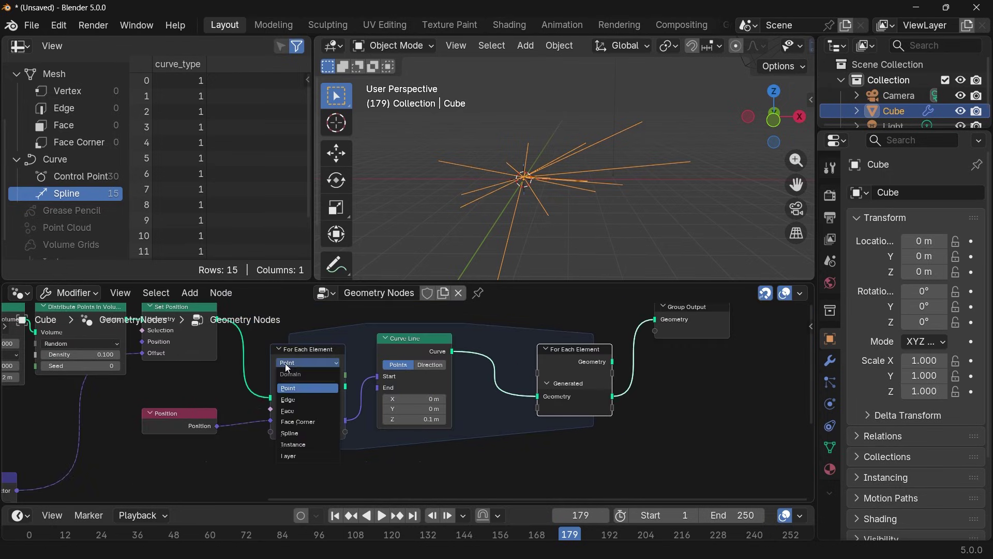
pyautogui.moveTo(306, 352); pyautogui.dragTo(284, 354)
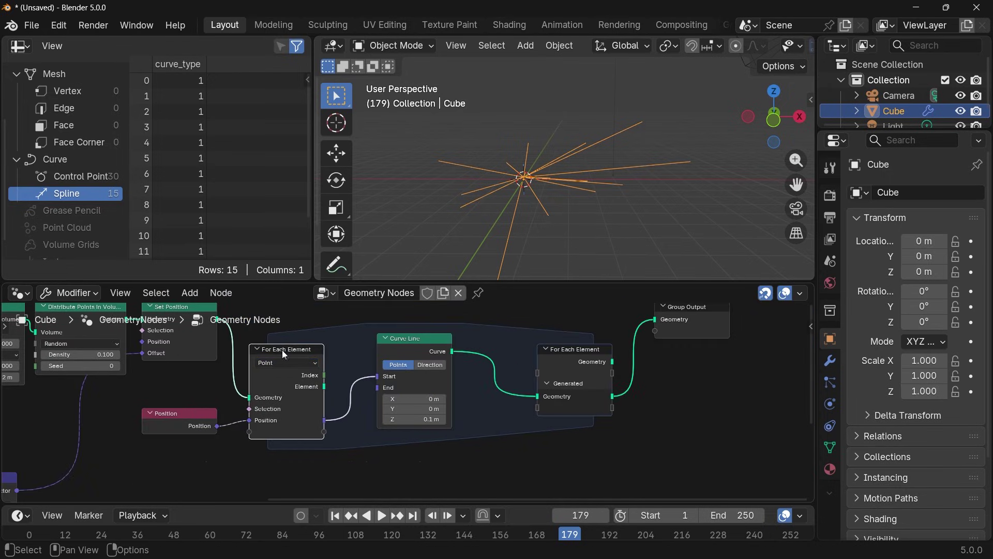
# Step: Duplicate the For Each Element zone below the first and feed it the same point Geometry and Position
pyautogui.hotkey('shift', 'd')
pyautogui.click(283, 458)
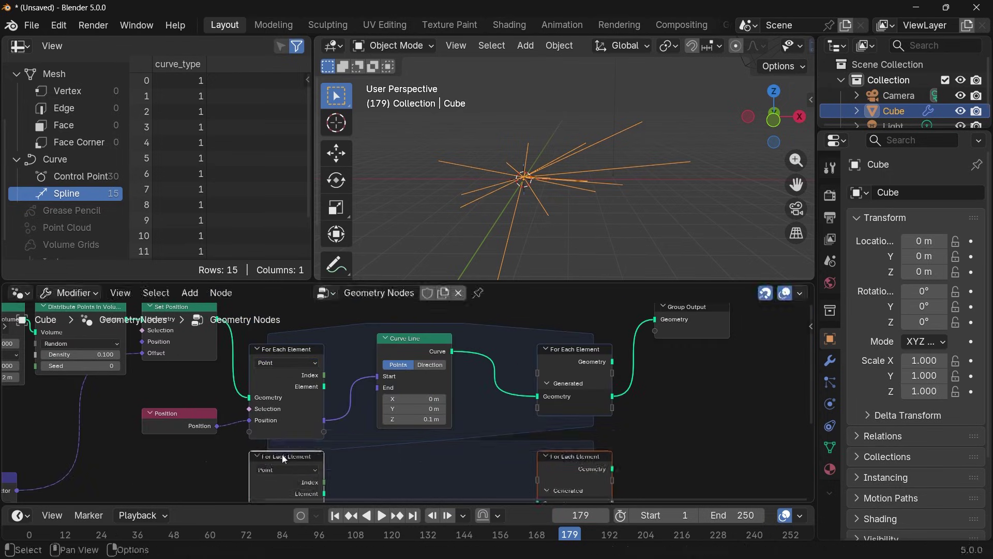
pyautogui.moveTo(203, 439); pyautogui.dragTo(238, 398, button='middle')
pyautogui.moveTo(250, 385); pyautogui.dragTo(296, 411)
pyautogui.moveTo(296, 411); pyautogui.dragTo(341, 533, button='middle')
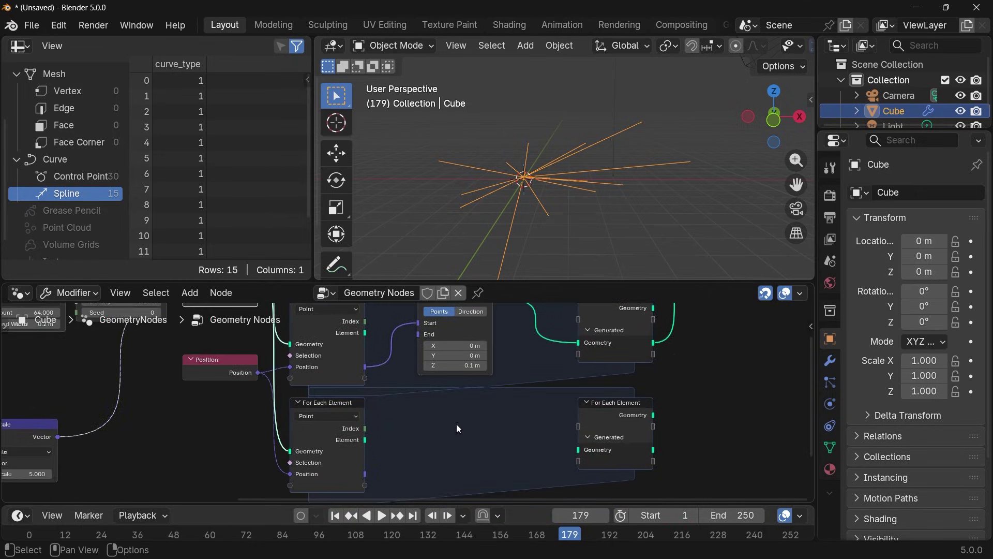
# Step: Nest the duplicated zone by routing the Curve Line through its Generated Geometry and linking its Position output to the Curve Line's End
pyautogui.click(611, 410)
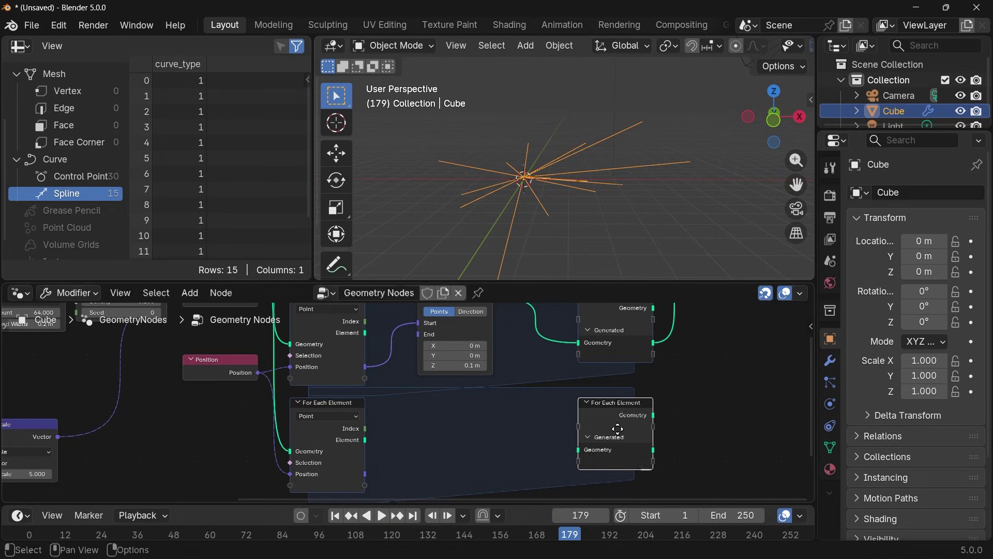
pyautogui.moveTo(617, 428)
pyautogui.mouseDown()
pyautogui.moveTo(548, 428)
pyautogui.moveTo(585, 328)
pyautogui.moveTo(600, 421)
pyautogui.mouseUp()
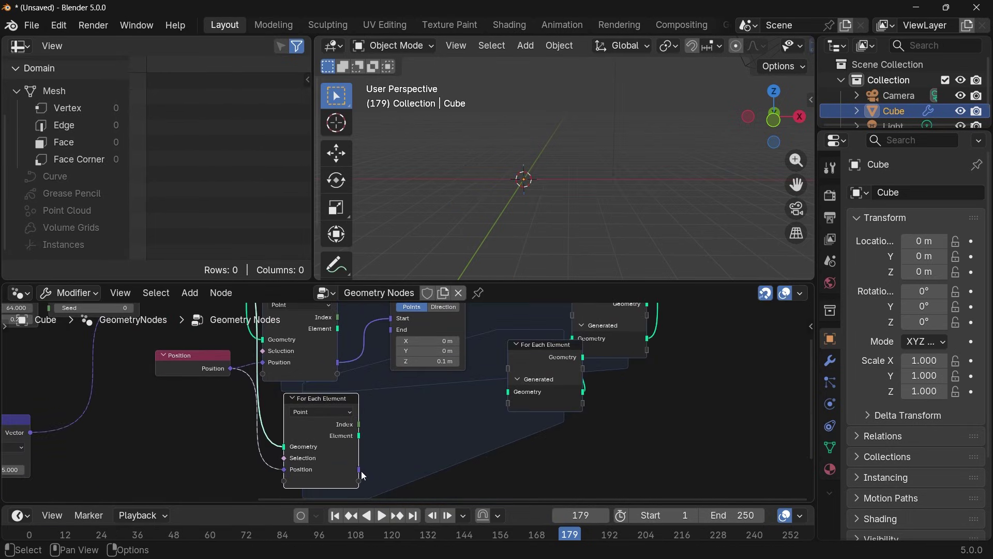
pyautogui.moveTo(435, 395); pyautogui.dragTo(382, 400, button='middle')
pyautogui.click(422, 340)
pyautogui.moveTo(350, 457); pyautogui.dragTo(352, 369)
pyautogui.moveTo(426, 334); pyautogui.dragTo(469, 432)
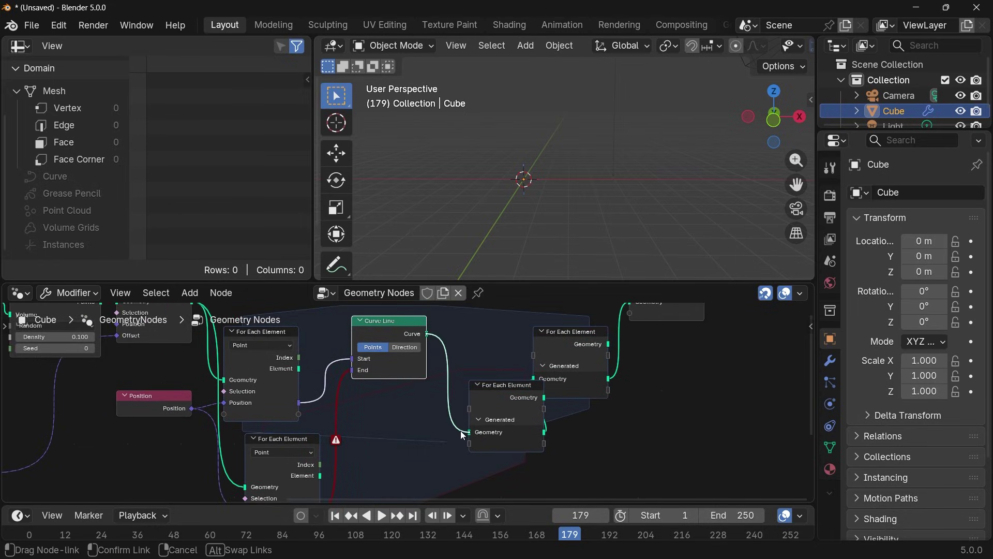
pyautogui.moveTo(313, 439); pyautogui.dragTo(291, 440)
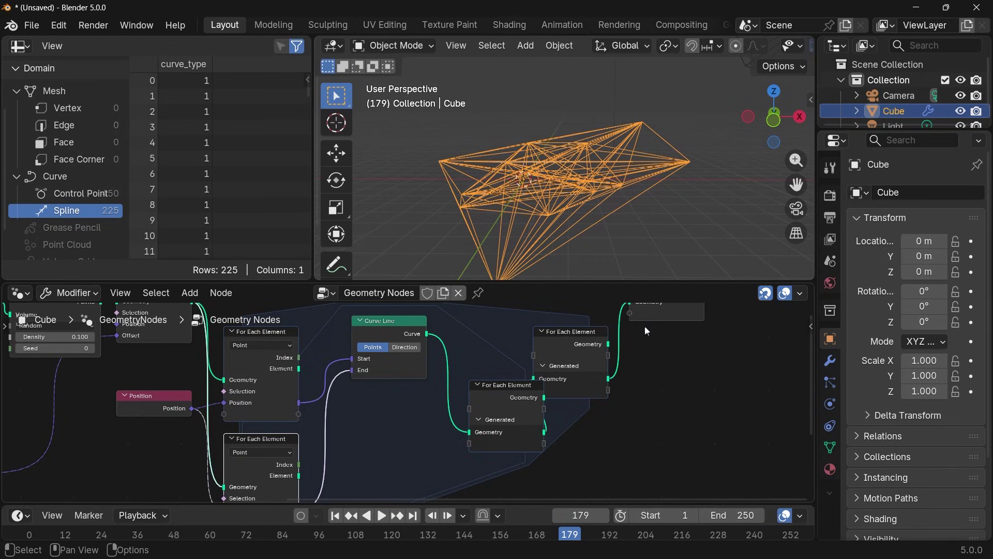
# Step: Space out the nested zones' input and output nodes, the Curve Line and the Group Output for a readable layout
pyautogui.scroll(-4, 601, 326)
pyautogui.moveTo(602, 326); pyautogui.dragTo(512, 370, button='middle')
pyautogui.moveTo(516, 367); pyautogui.dragTo(690, 383)
pyautogui.moveTo(433, 407); pyautogui.dragTo(558, 384)
pyautogui.moveTo(197, 390); pyautogui.dragTo(188, 392)
pyautogui.moveTo(393, 433); pyautogui.dragTo(463, 433)
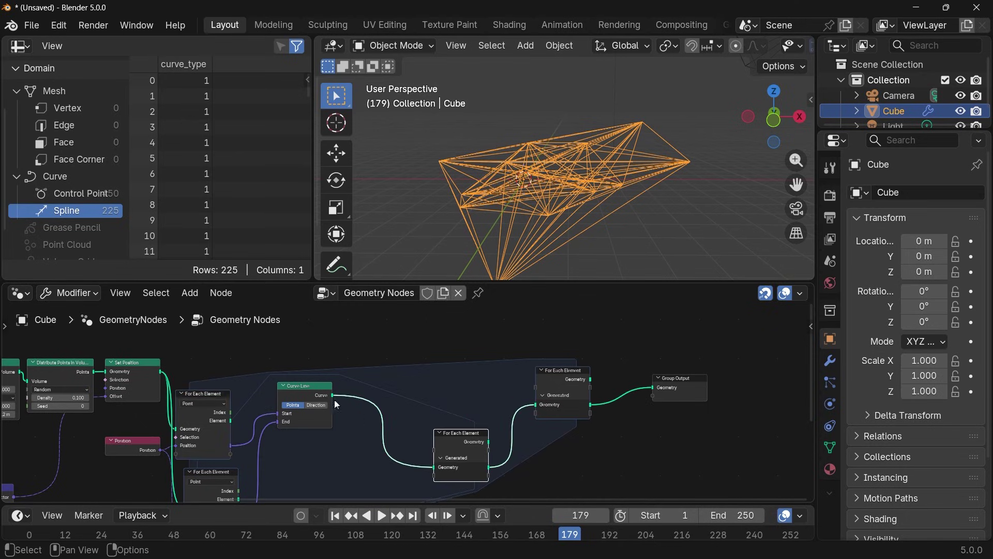
pyautogui.moveTo(319, 386); pyautogui.dragTo(390, 394)
pyautogui.click(223, 481)
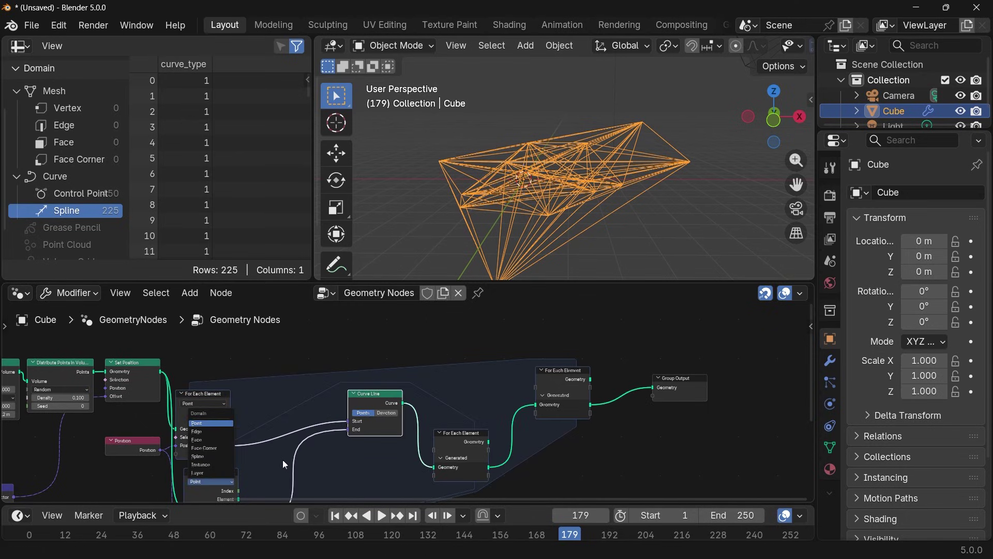
# Step: Examine how the two nested zones feed the Curve Line's Start and End, and inspect the resulting line network from several angles
pyautogui.scroll(3, 330, 414)
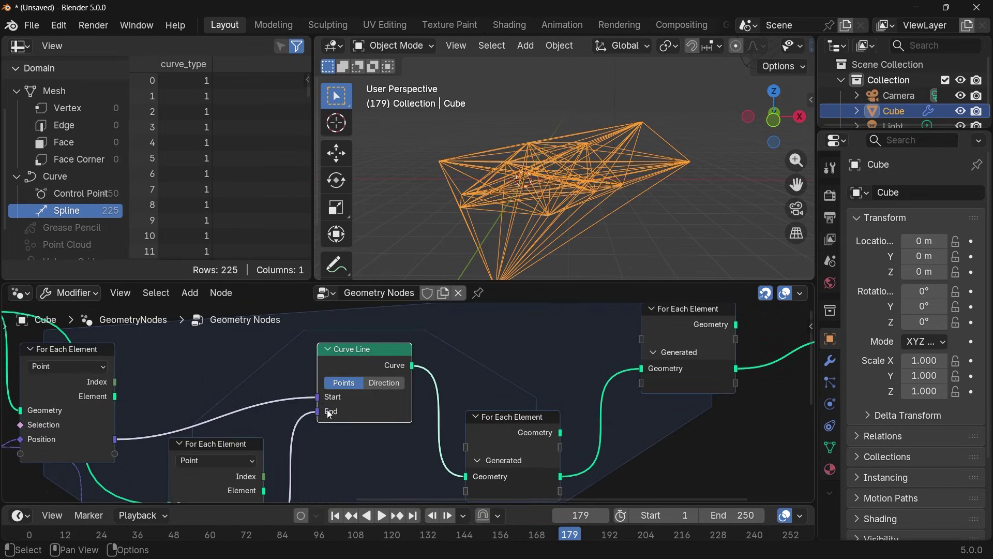
pyautogui.moveTo(146, 410); pyautogui.dragTo(250, 395, button='middle')
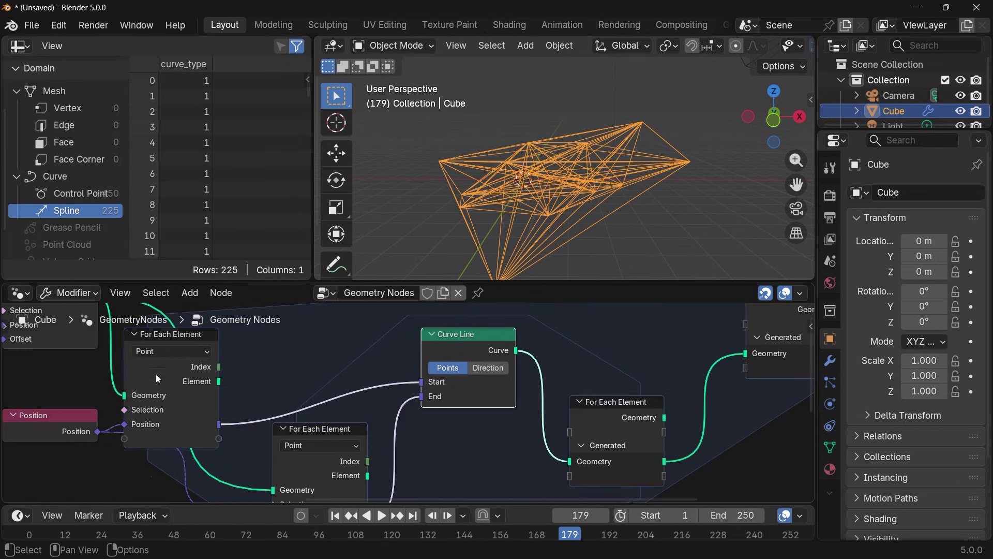
pyautogui.keyDown('shift'); pyautogui.scroll(-2, 305, 413); pyautogui.keyUp('shift')
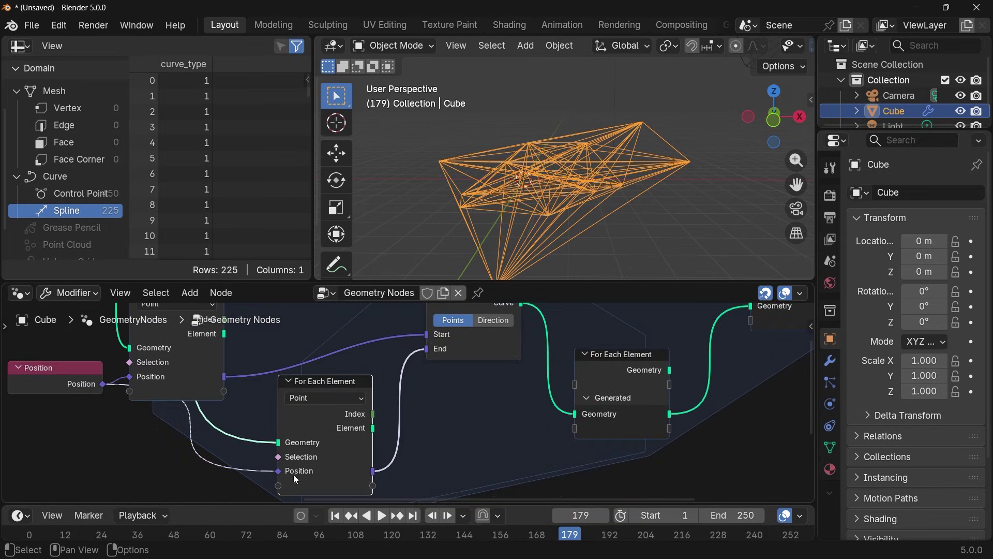
pyautogui.moveTo(570, 267); pyautogui.dragTo(504, 259, button='middle')
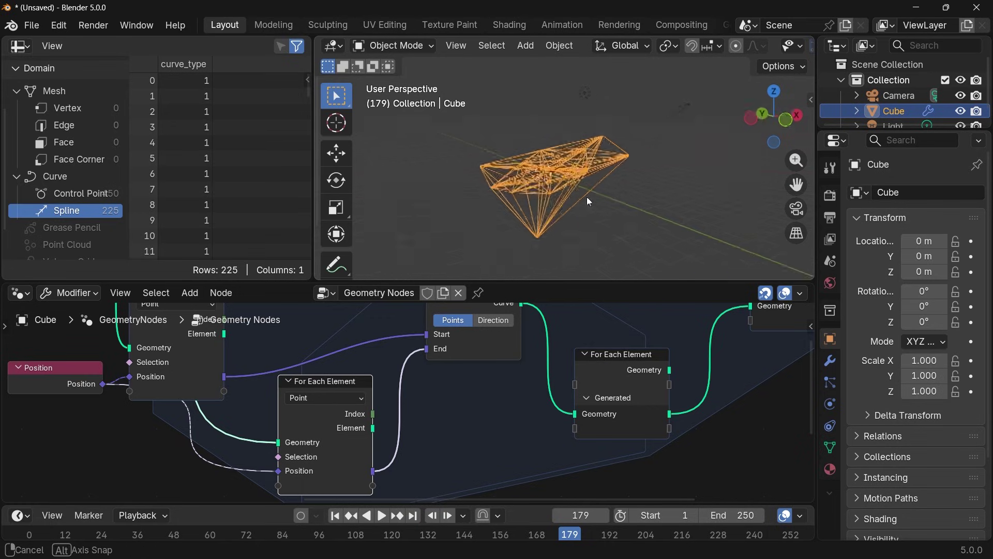
pyautogui.moveTo(587, 196); pyautogui.dragTo(591, 197, button='middle')
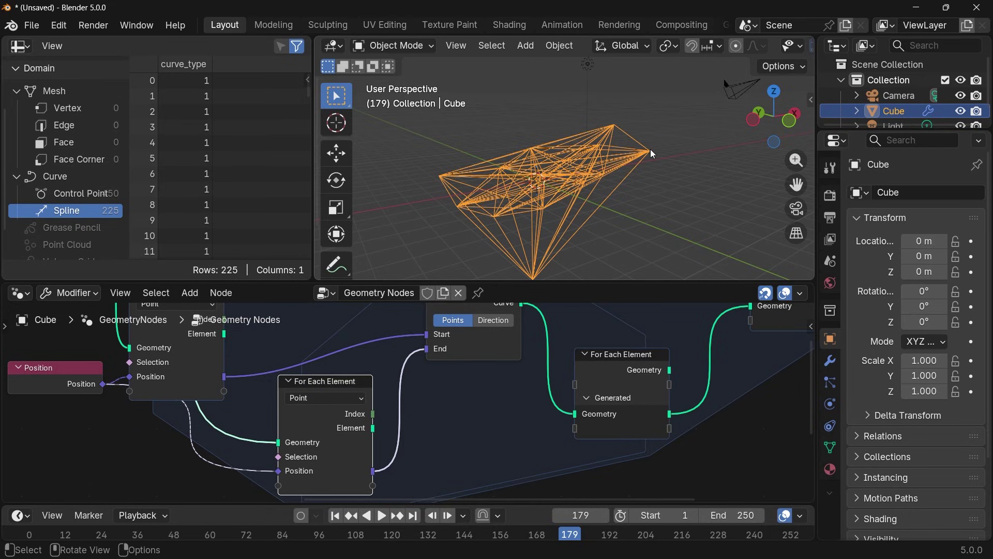
pyautogui.scroll(-4, 602, 345)
pyautogui.moveTo(602, 345); pyautogui.dragTo(507, 385, button='middle')
pyautogui.moveTo(540, 256); pyautogui.dragTo(523, 231, button='middle')
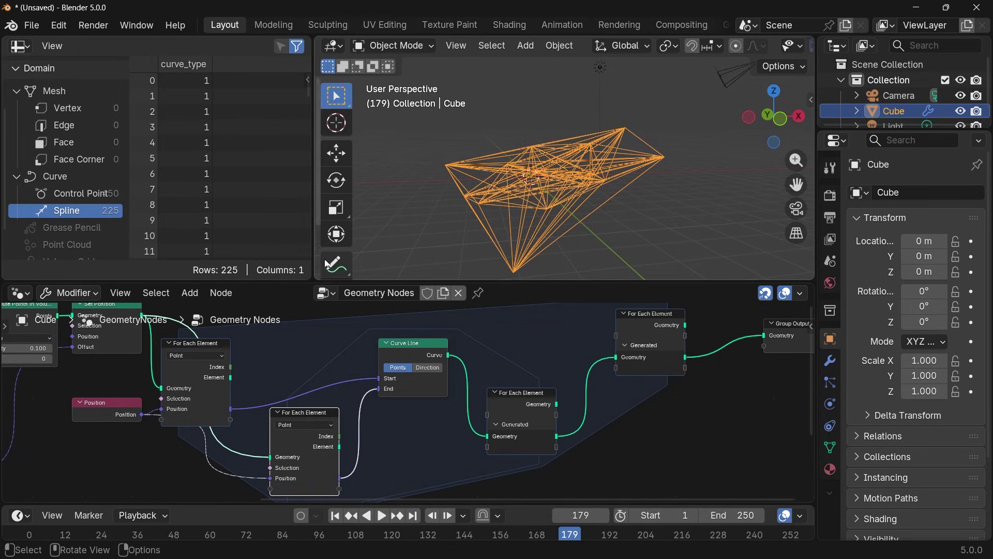
# Step: Annotate two outer points of the line network and sketch arrows in both directions along the line between them
pyautogui.click(337, 265)
pyautogui.moveTo(448, 164)
pyautogui.mouseDown()
pyautogui.moveTo(434, 162)
pyautogui.moveTo(446, 163)
pyautogui.mouseUp()
pyautogui.click(446, 164)
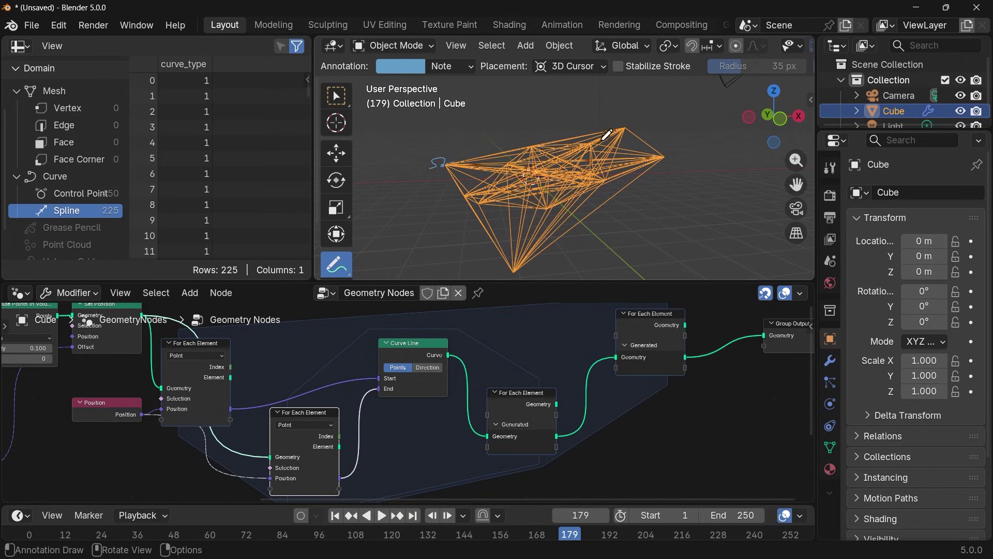
pyautogui.moveTo(622, 129); pyautogui.dragTo(621, 126)
pyautogui.moveTo(448, 162)
pyautogui.mouseDown()
pyautogui.moveTo(607, 123)
pyautogui.moveTo(449, 154)
pyautogui.mouseUp()
pyautogui.moveTo(456, 150)
pyautogui.mouseDown()
pyautogui.moveTo(447, 154)
pyautogui.moveTo(459, 158)
pyautogui.mouseUp()
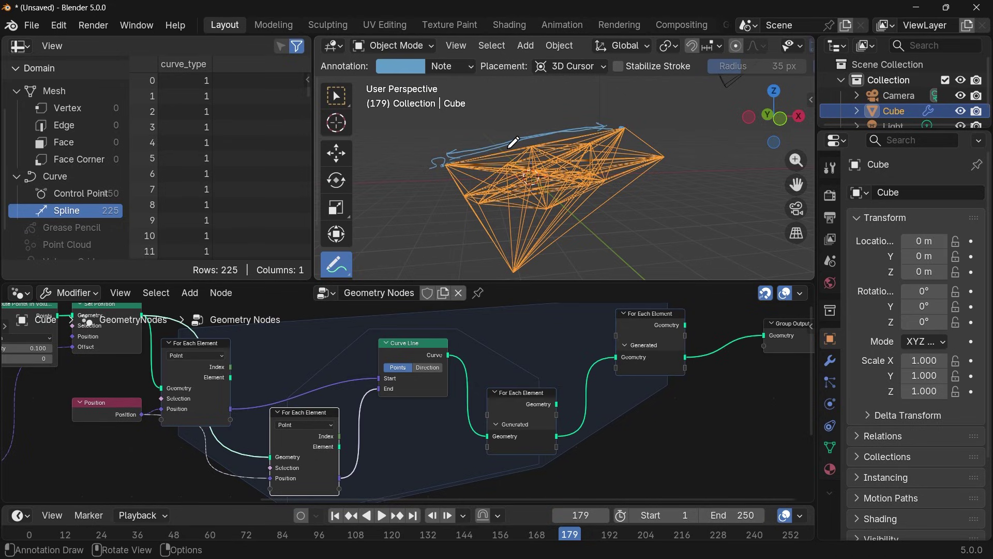
# Step: Undo all the annotation strokes on the line network
pyautogui.hotkey('ctrl', 'z')
pyautogui.hotkey('ctrl', 'z')
pyautogui.hotkey('ctrl', 'z')
pyautogui.hotkey('ctrl', 'z')
pyautogui.hotkey('ctrl', 'z')
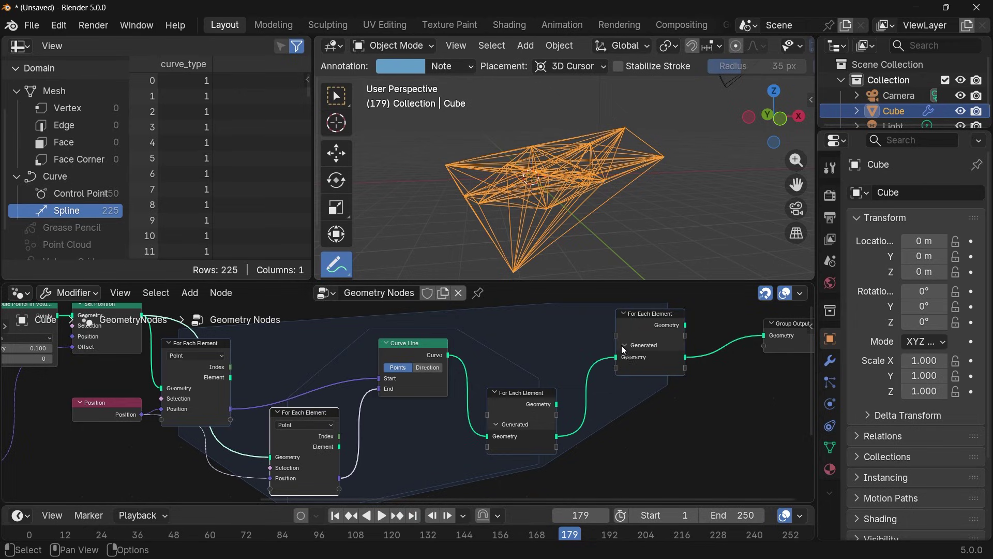
# Step: Move the Group Output farther away and insert a Curve to Mesh node between the outer For Each Element output and it
pyautogui.moveTo(638, 362); pyautogui.dragTo(383, 420, button='middle')
pyautogui.moveTo(571, 395); pyautogui.dragTo(697, 396)
pyautogui.hotkey('shift', 'a')
pyautogui.moveTo(554, 439)
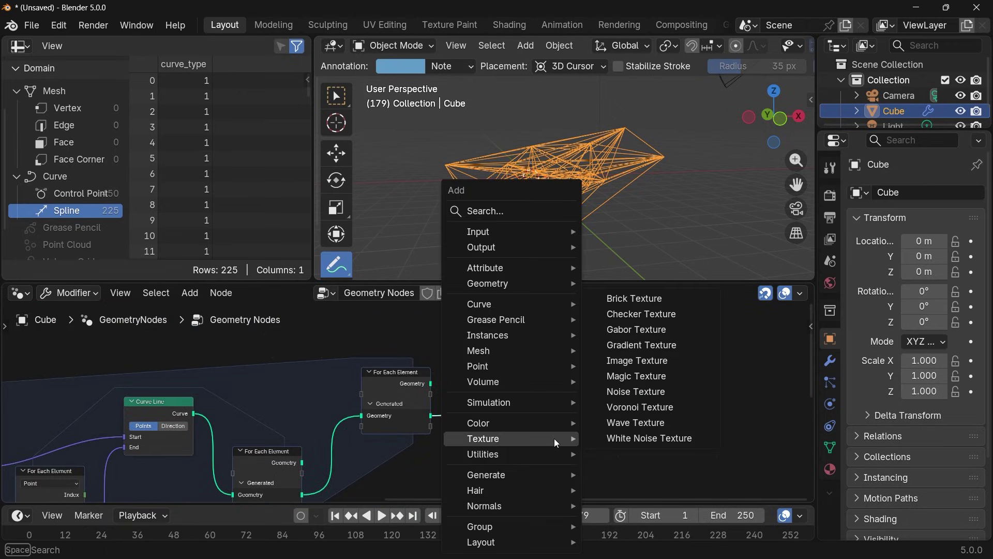
pyautogui.write('curve to mesh')
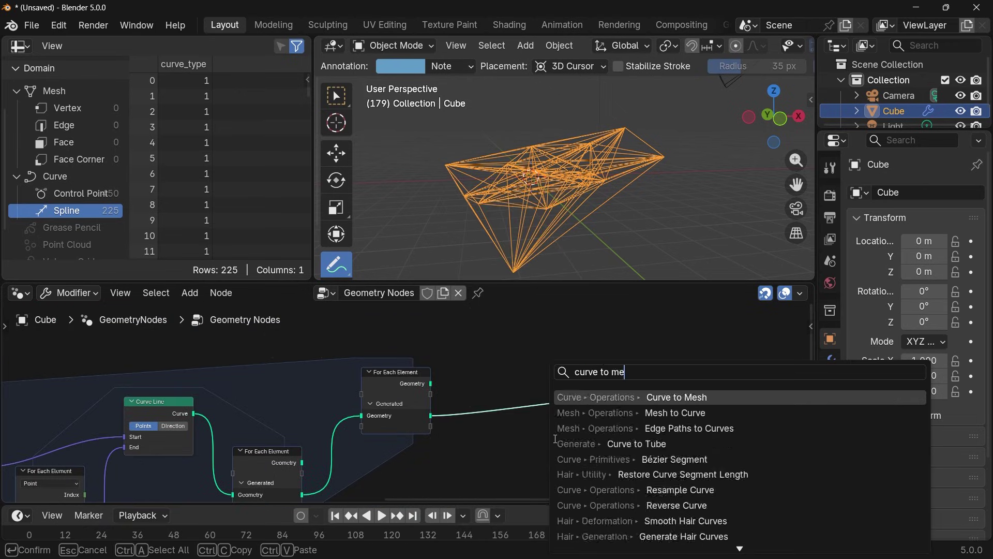
pyautogui.press('Return')
pyautogui.click(359, 393)
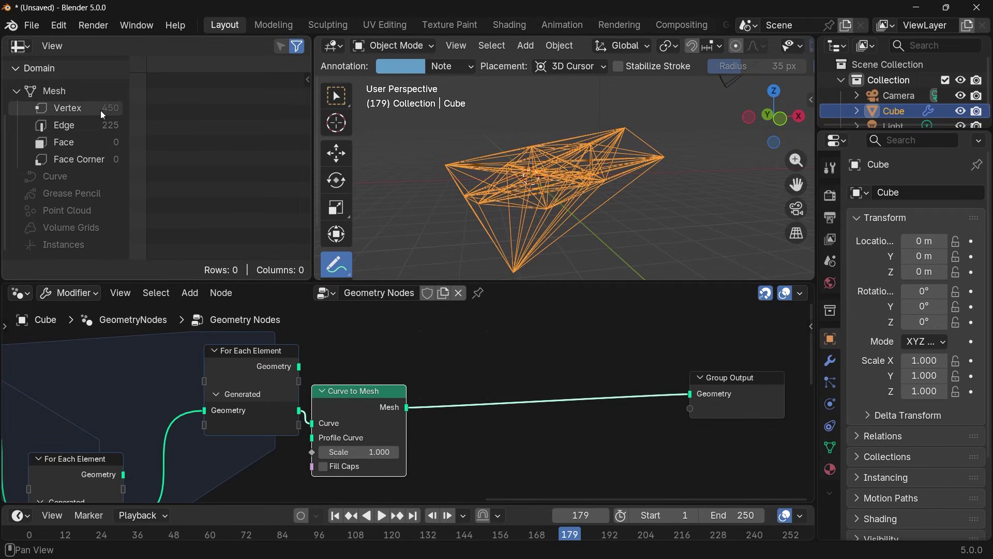
# Step: Switch the viewport from annotating to selecting and insert a Merge by Distance node after Curve to Mesh
pyautogui.press('w')
pyautogui.hotkey('shift', 'a')
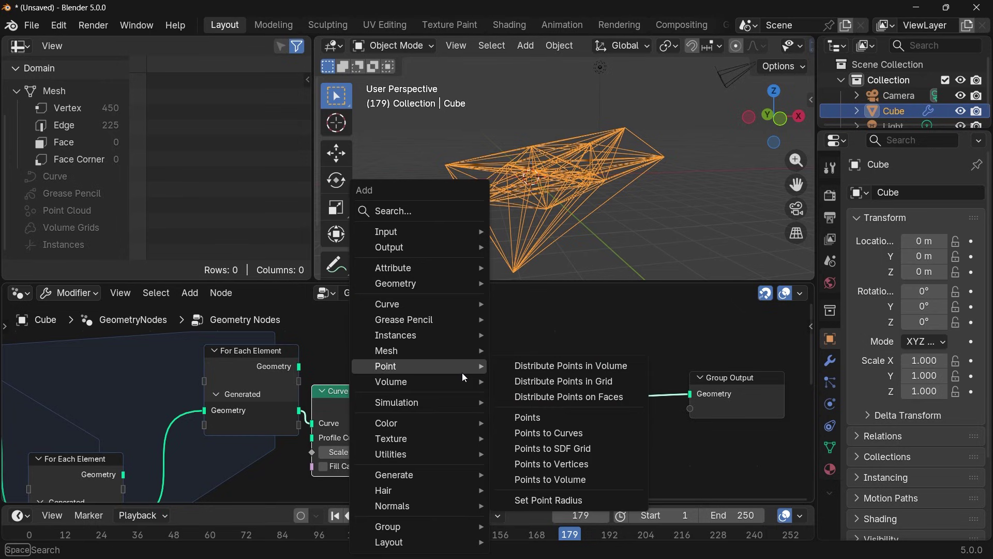
pyautogui.write('merge b')
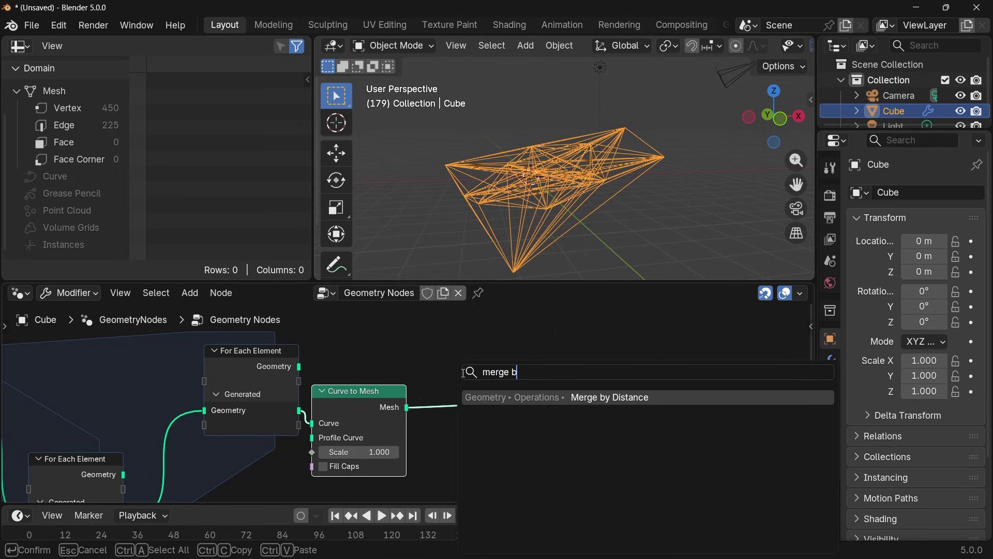
pyautogui.press('Return')
pyautogui.click(455, 388)
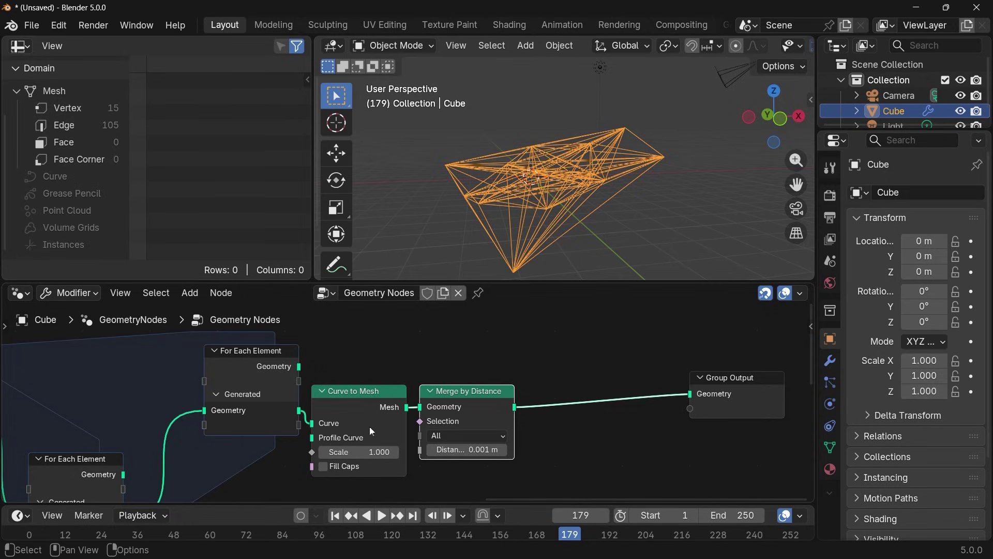
# Step: Mute and unmute Merge by Distance to compare the vertex and edge counts, and inspect the merged network
pyautogui.press('m')
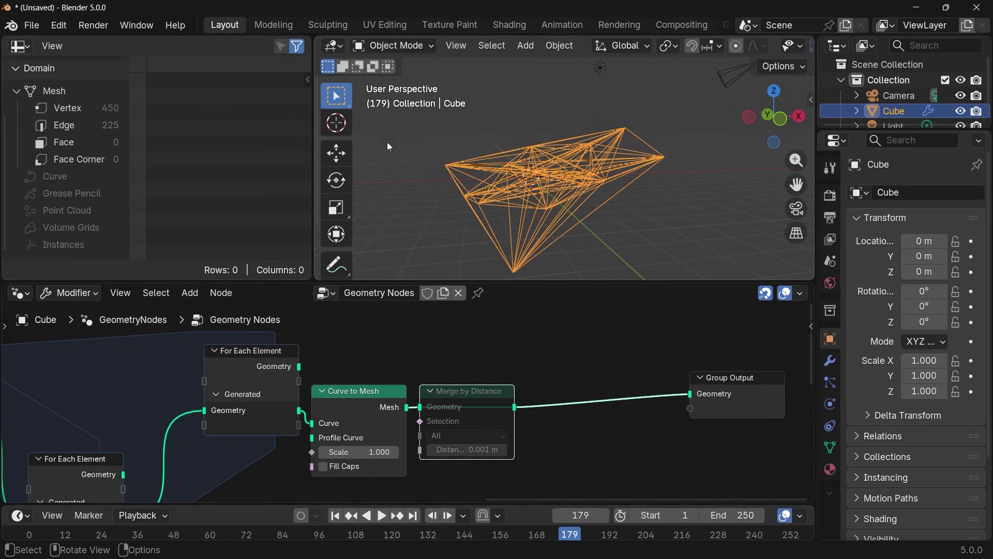
pyautogui.press('m')
pyautogui.moveTo(637, 171); pyautogui.dragTo(667, 179, button='middle')
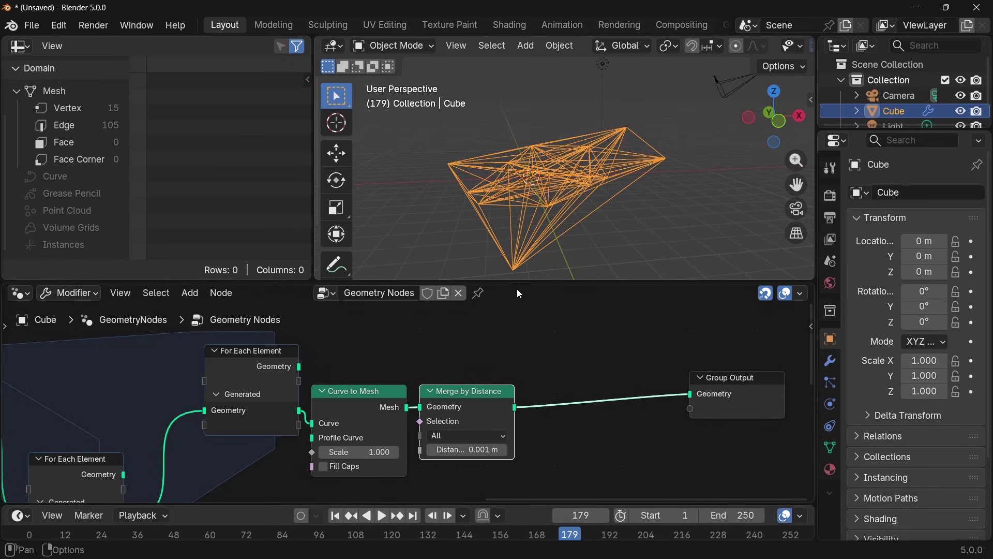
pyautogui.moveTo(533, 269); pyautogui.dragTo(650, 166, button='middle')
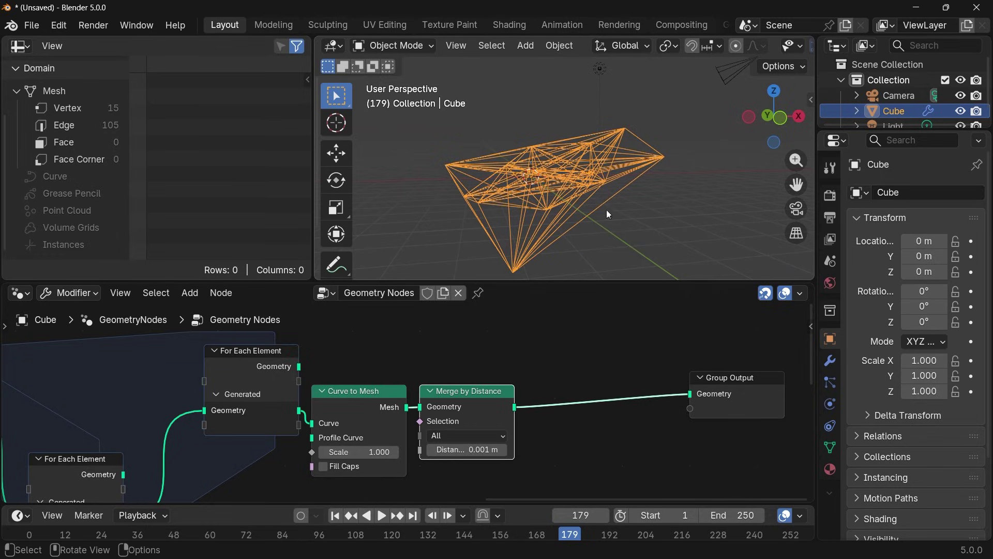
# Step: Move the Group Output farther from Merge by Distance and add an Edge Length node below the main link
pyautogui.scroll(-3, 611, 427)
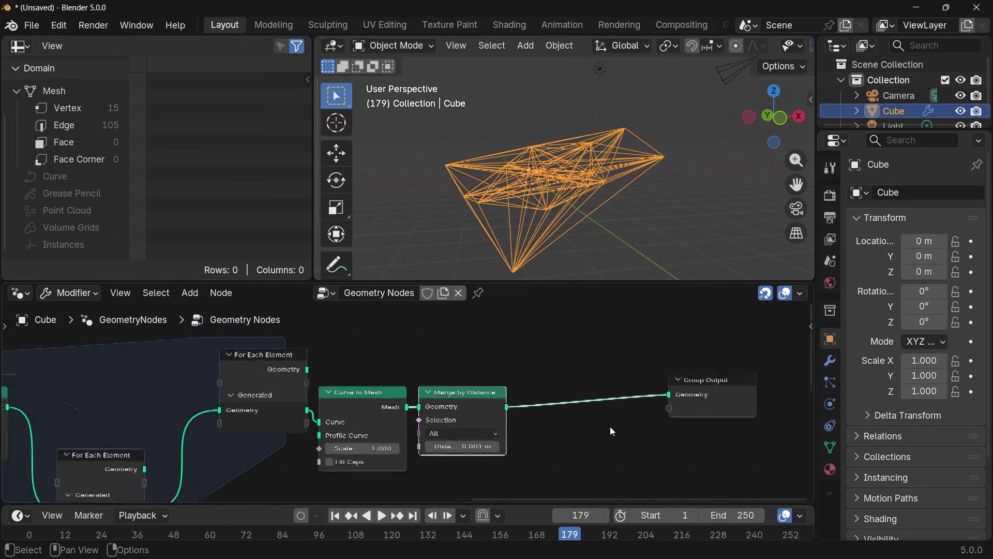
pyautogui.moveTo(612, 427); pyautogui.dragTo(450, 425, button='middle')
pyautogui.moveTo(530, 388); pyautogui.dragTo(692, 393)
pyautogui.scroll(1, 567, 412)
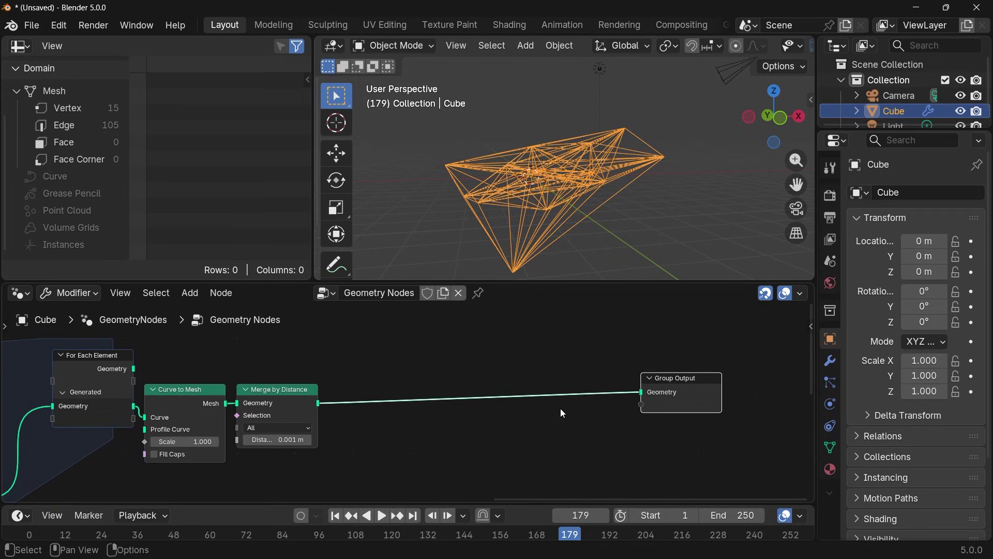
pyautogui.hotkey('shift', 'a')
pyautogui.moveTo(563, 408)
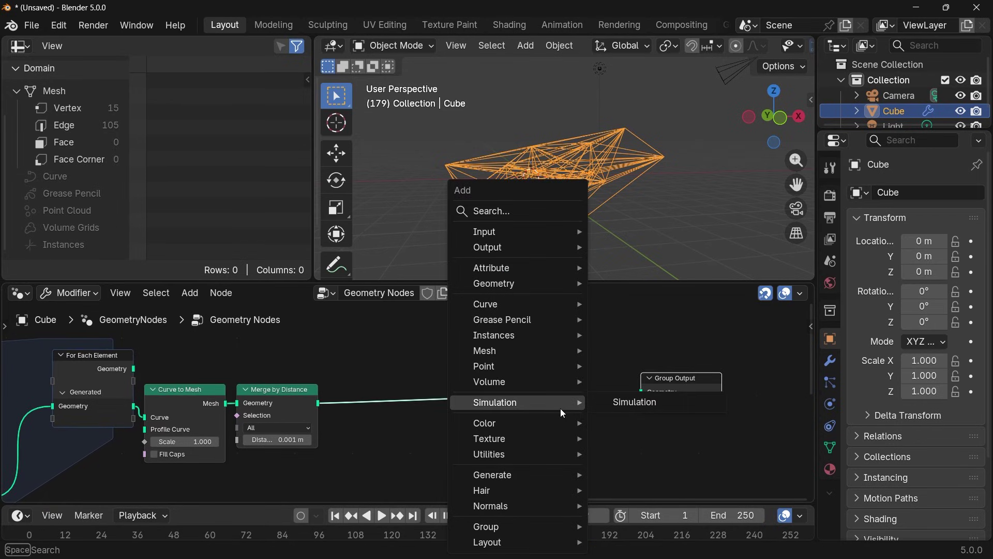
pyautogui.write('edge')
pyautogui.press('Down')
pyautogui.press('Return')
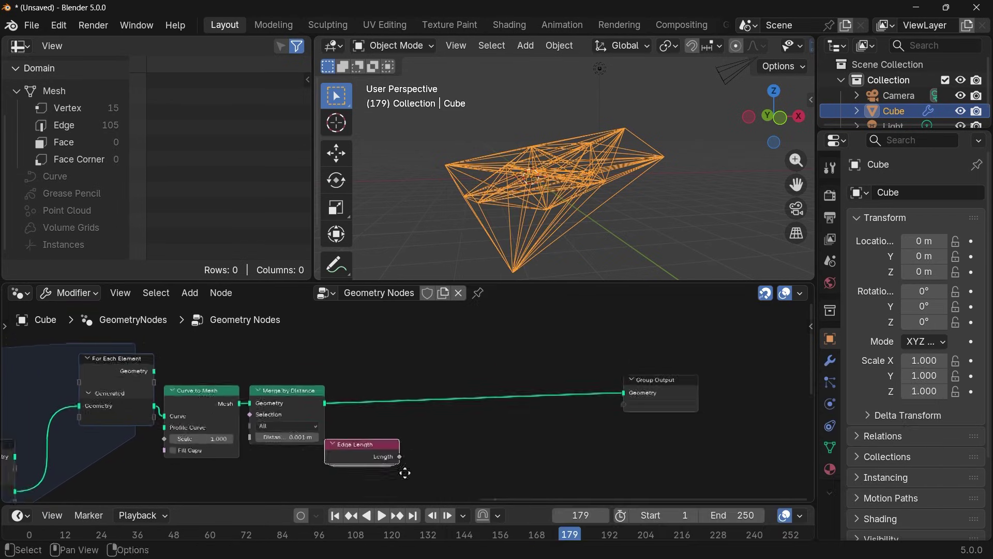
pyautogui.click(405, 473)
# Step: Add a float Compare node set to Greater Than, with Edge Length feeding A and B set to 2
pyautogui.scroll(2, 414, 447)
pyautogui.hotkey('shift', 'a')
pyautogui.moveTo(415, 452)
pyautogui.write('compare')
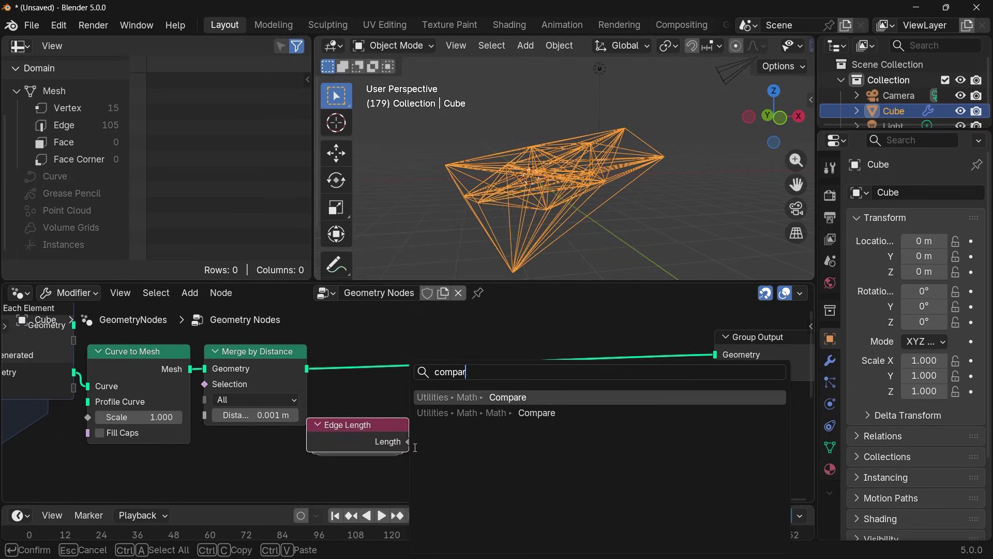
pyautogui.click(505, 397)
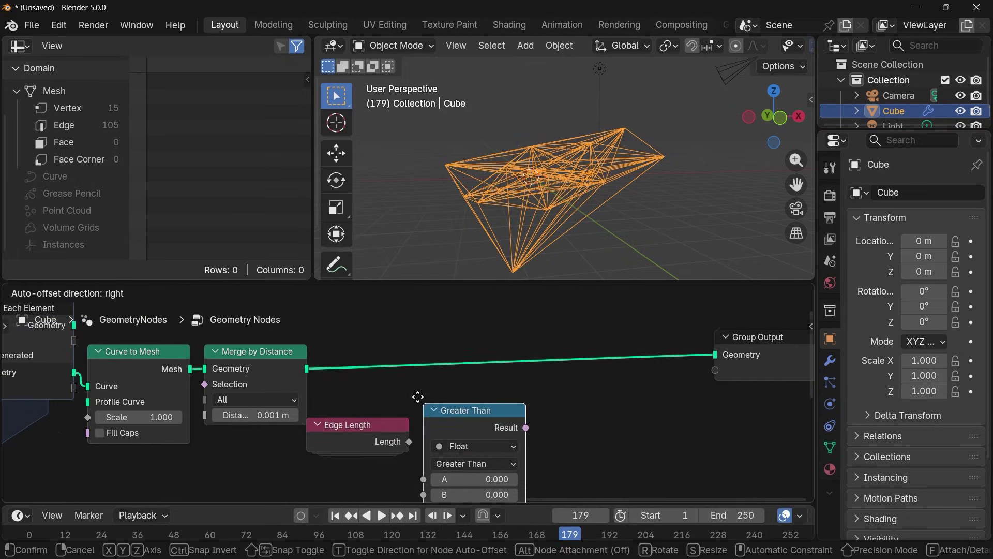
pyautogui.click(417, 401)
pyautogui.moveTo(407, 441); pyautogui.dragTo(430, 388)
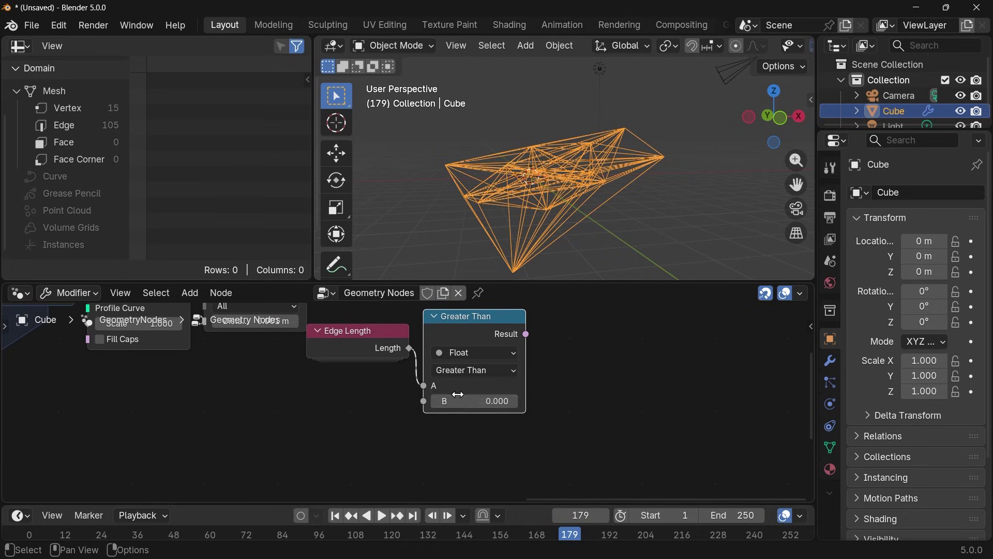
pyautogui.click(459, 398)
pyautogui.write('2')
pyautogui.press('Return')
# Step: Insert a Delete Geometry node between Merge by Distance and the Group Output
pyautogui.press('Home')
pyautogui.hotkey('shift', 'a')
pyautogui.write('delete')
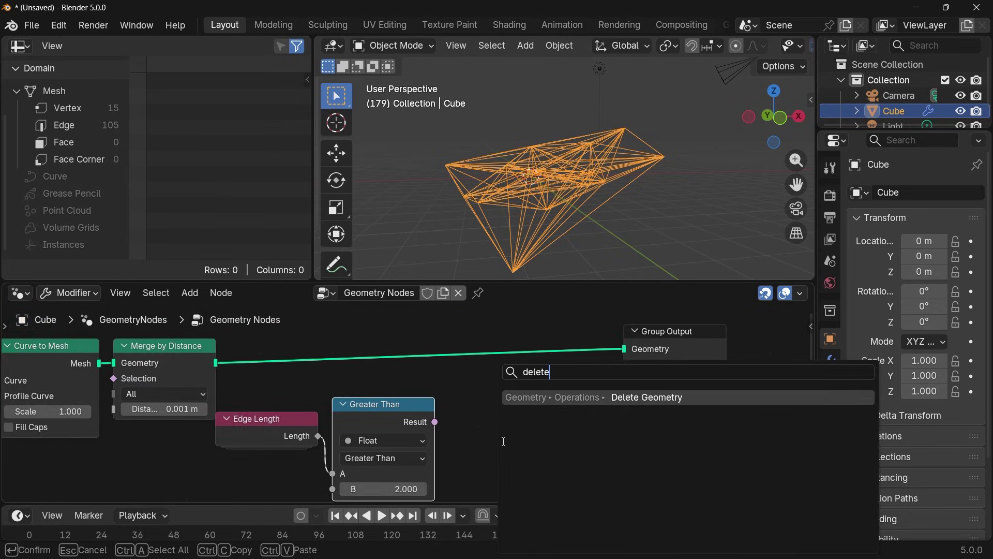
pyautogui.press('Return')
pyautogui.click(523, 365)
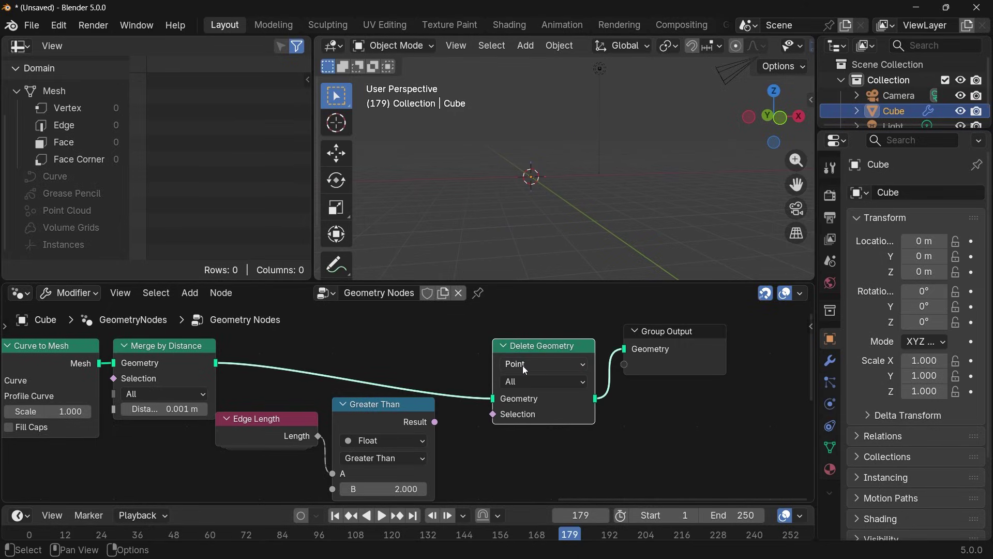
# Step: Set Delete Geometry to Edge and Only Edges & Faces, and feed the Greater Than result into its Selection
pyautogui.click(523, 364)
pyautogui.click(521, 414)
pyautogui.click(521, 384)
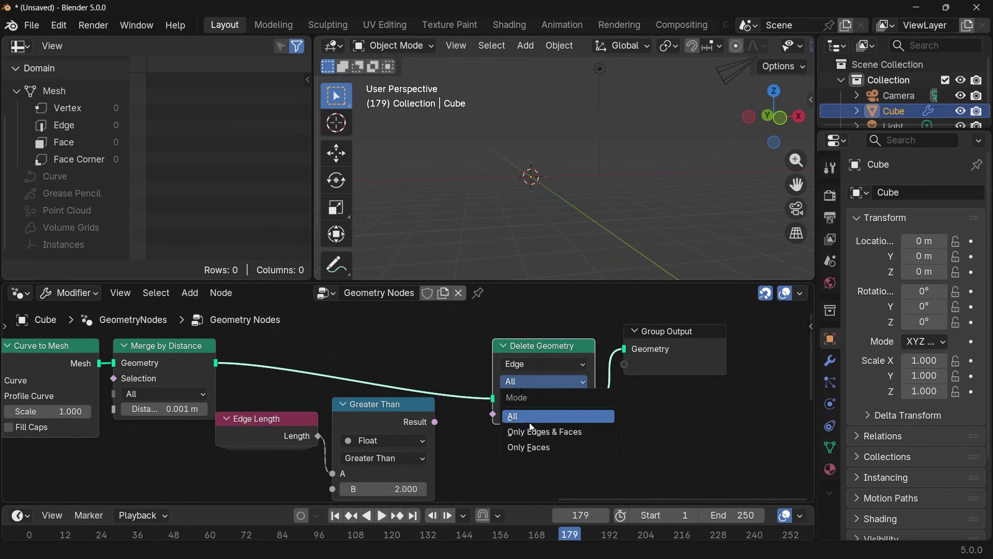
pyautogui.click(531, 436)
pyautogui.moveTo(435, 422); pyautogui.dragTo(504, 420)
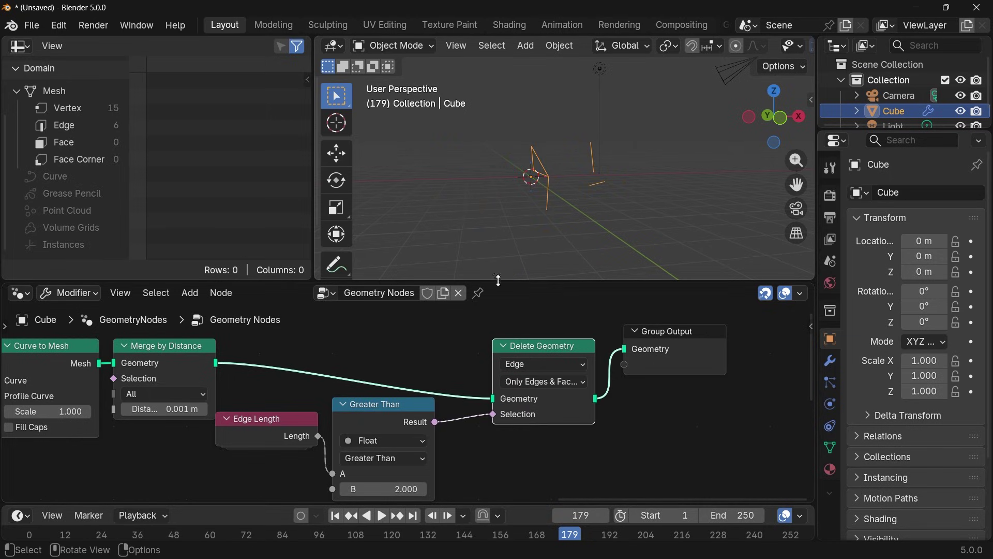
# Step: Try larger edge length thresholds in the Greater Than node and set B to 5
pyautogui.moveTo(566, 98); pyautogui.dragTo(533, 203, button='middle')
pyautogui.moveTo(507, 434); pyautogui.dragTo(564, 395, button='middle')
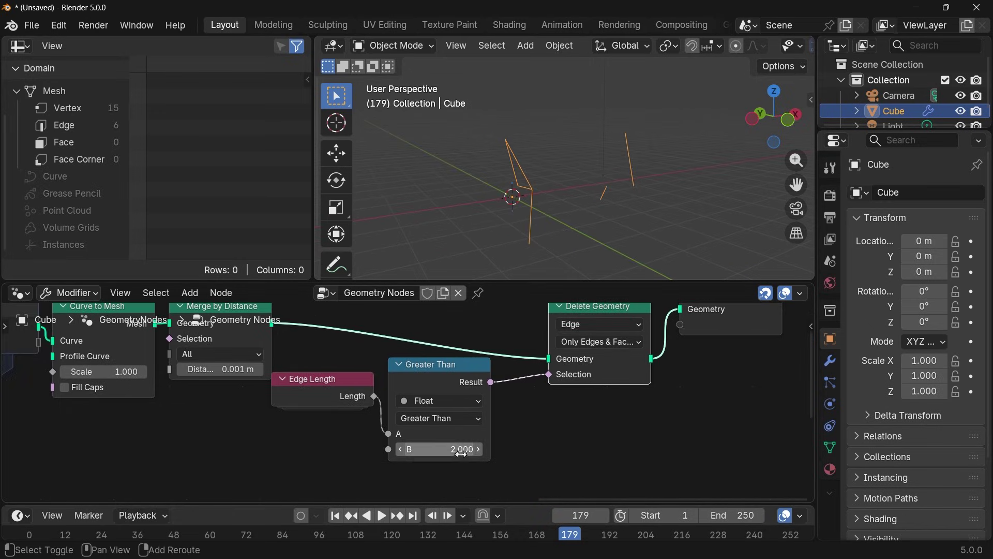
pyautogui.moveTo(450, 450)
pyautogui.mouseDown()
pyautogui.moveTo(419, 449)
pyautogui.moveTo(630, 449)
pyautogui.moveTo(455, 454)
pyautogui.mouseUp()
pyautogui.click(455, 451)
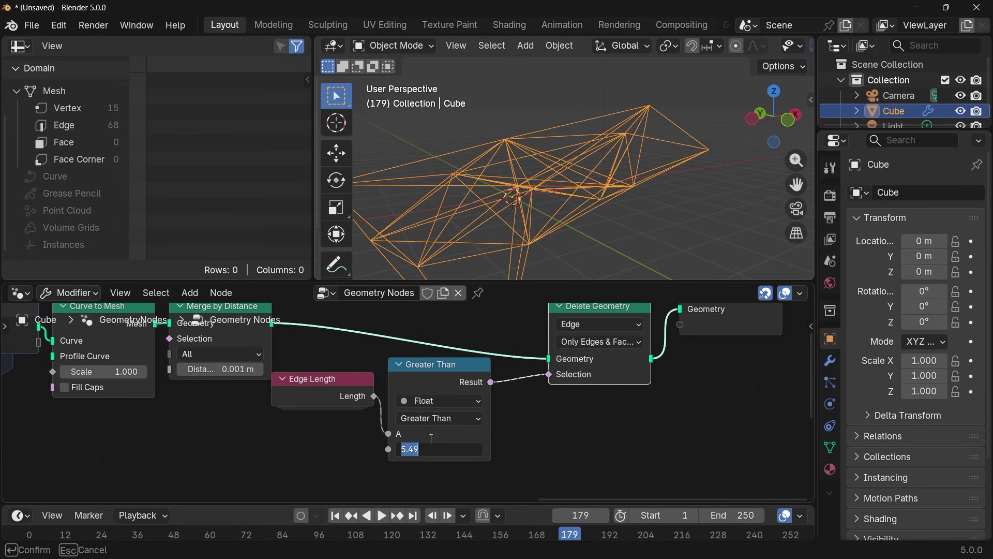
pyautogui.write('5')
pyautogui.press('Return')
# Step: Play the animation to examine how the edges connect and disappear, and review the whole node tree
pyautogui.moveTo(570, 201); pyautogui.dragTo(520, 203, button='middle')
pyautogui.press('space')
pyautogui.scroll(-2, 520, 204)
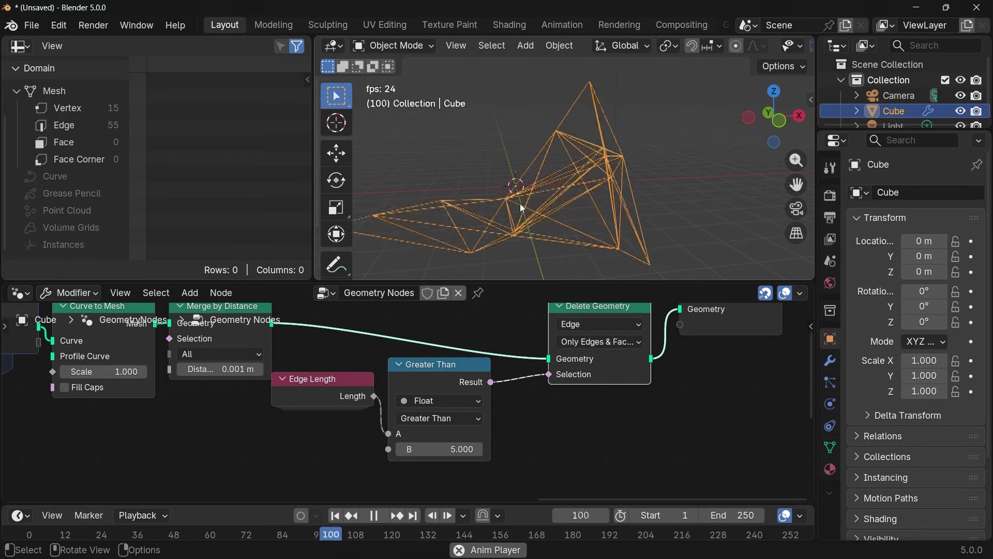
pyautogui.scroll(-10, 488, 355)
pyautogui.moveTo(502, 370); pyautogui.dragTo(684, 370, button='middle')
pyautogui.press('Home')
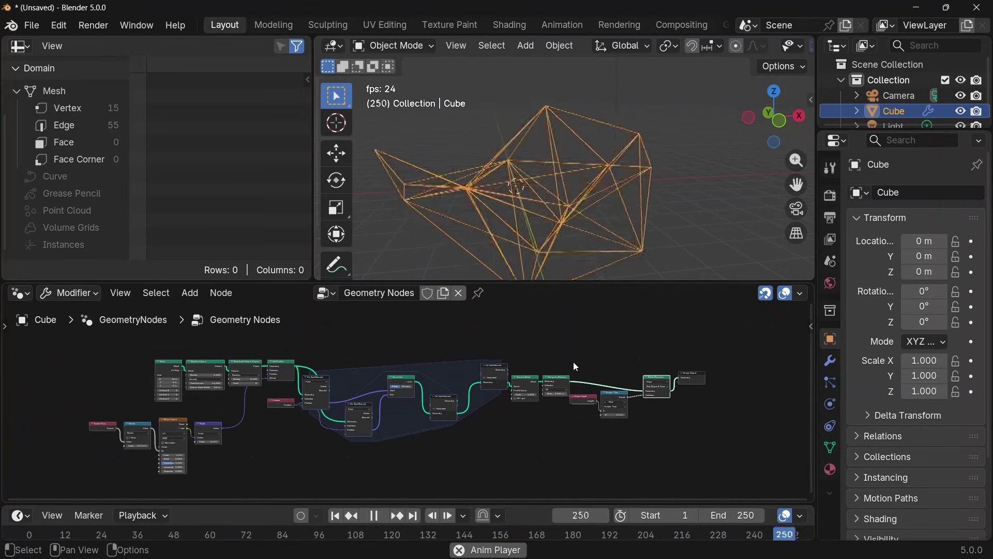
pyautogui.scroll(5, 580, 365)
pyautogui.press('space')
# Step: Tuck Edge Length and Greater Than below Merge by Distance, bring Delete Geometry closer and move the Group Output well away
pyautogui.moveTo(589, 369); pyautogui.dragTo(534, 400)
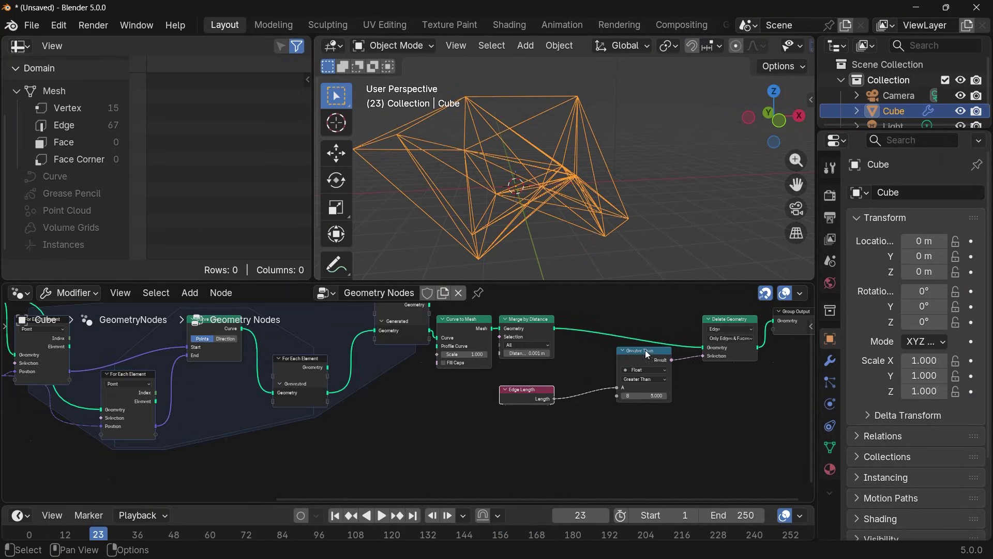
pyautogui.moveTo(649, 354); pyautogui.dragTo(592, 394)
pyautogui.moveTo(729, 317); pyautogui.dragTo(636, 348, button='middle')
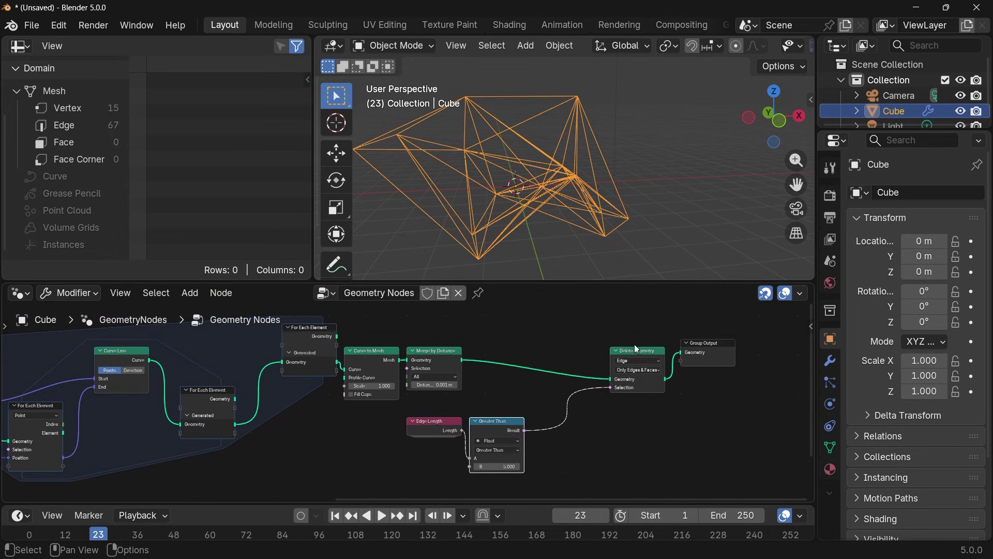
pyautogui.moveTo(644, 354); pyautogui.dragTo(582, 352)
pyautogui.moveTo(614, 351); pyautogui.dragTo(481, 379, button='middle')
pyautogui.moveTo(579, 381); pyautogui.dragTo(809, 389)
pyautogui.moveTo(609, 405); pyautogui.dragTo(426, 413, button='middle')
pyautogui.scroll(3, 426, 413)
pyautogui.moveTo(681, 383); pyautogui.dragTo(716, 384)
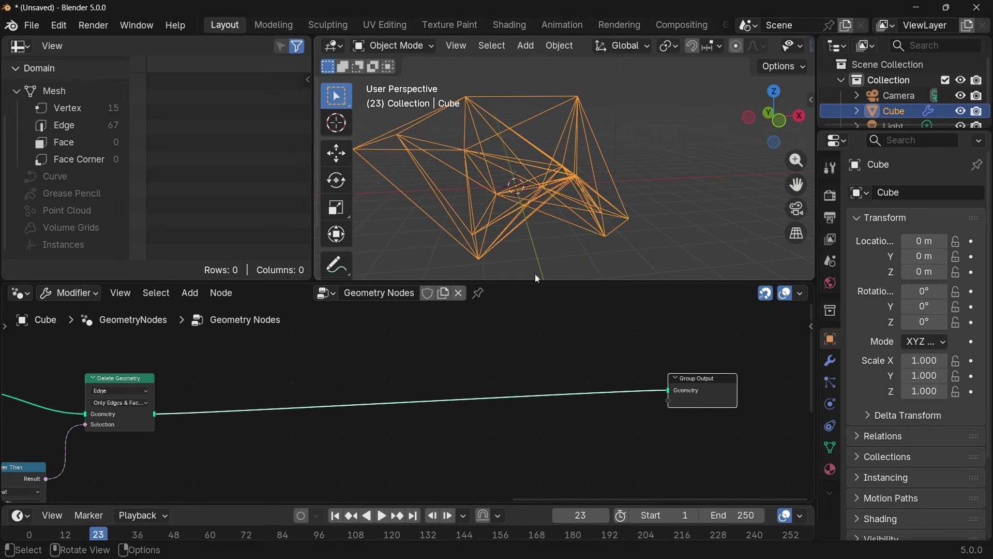
# Step: Add a Points to SDF Grid node below the main link and connect Delete Geometry's output to its Points
pyautogui.scroll(2, 426, 390)
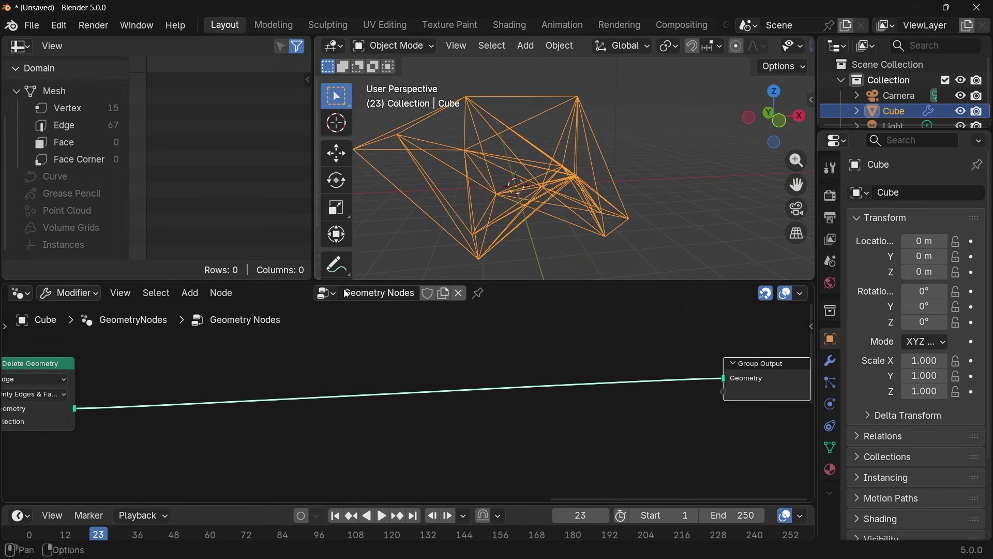
pyautogui.scroll(-1, 297, 429)
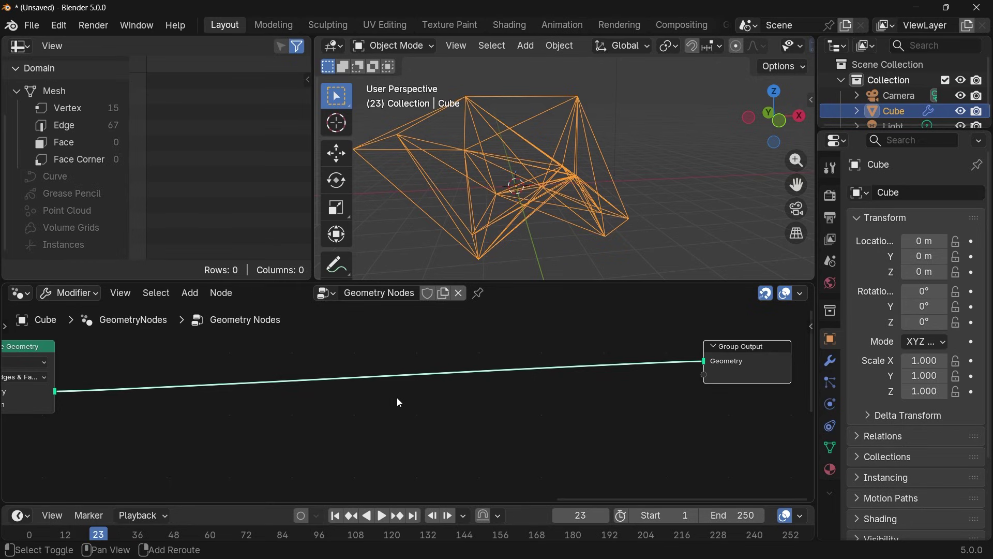
pyautogui.hotkey('shift', 'a')
pyautogui.write('po')
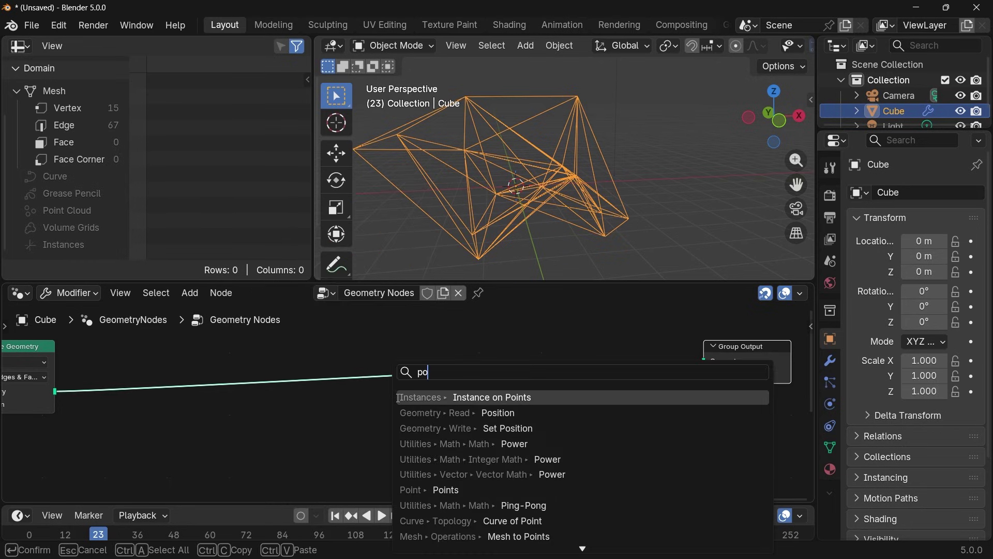
pyautogui.write('ints to sdf')
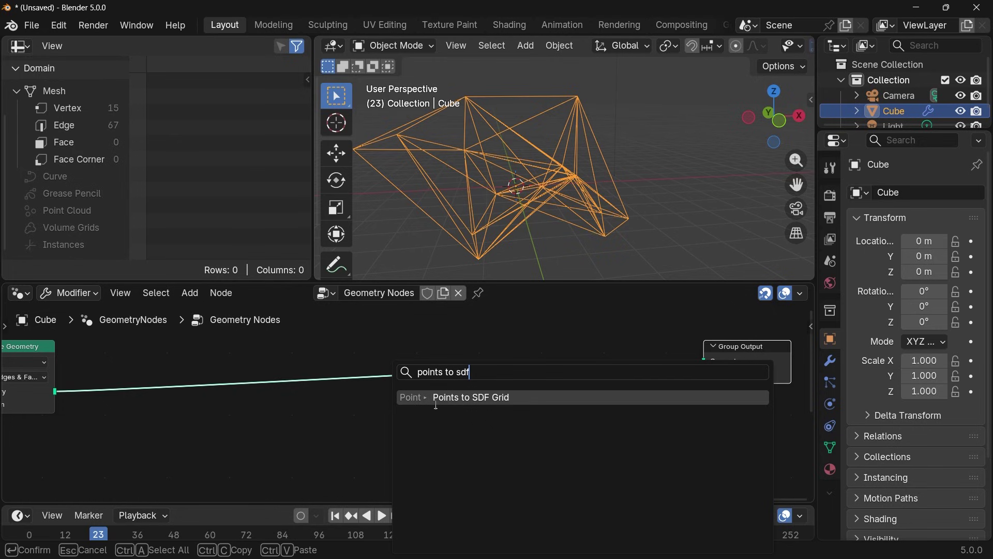
pyautogui.press('Return')
pyautogui.click(341, 427)
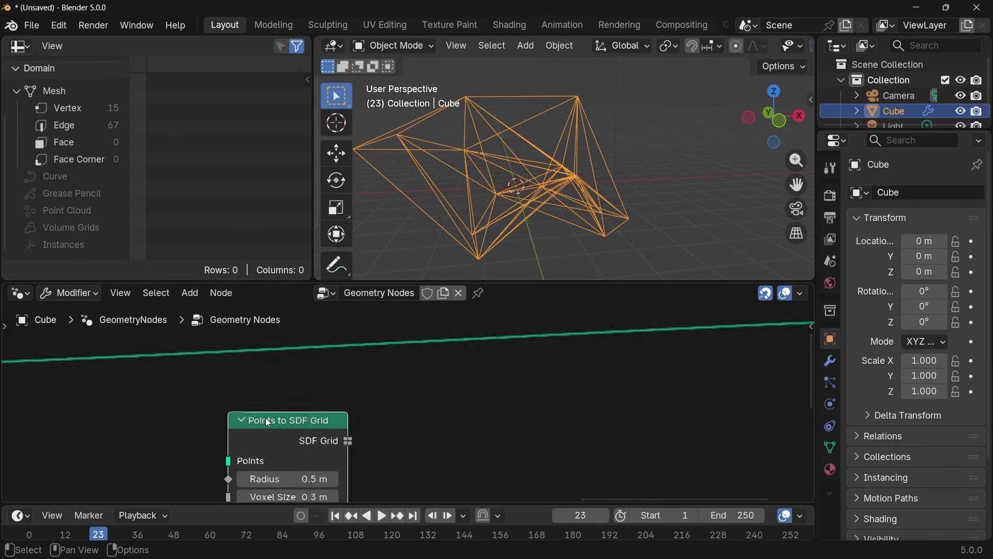
pyautogui.press('Home')
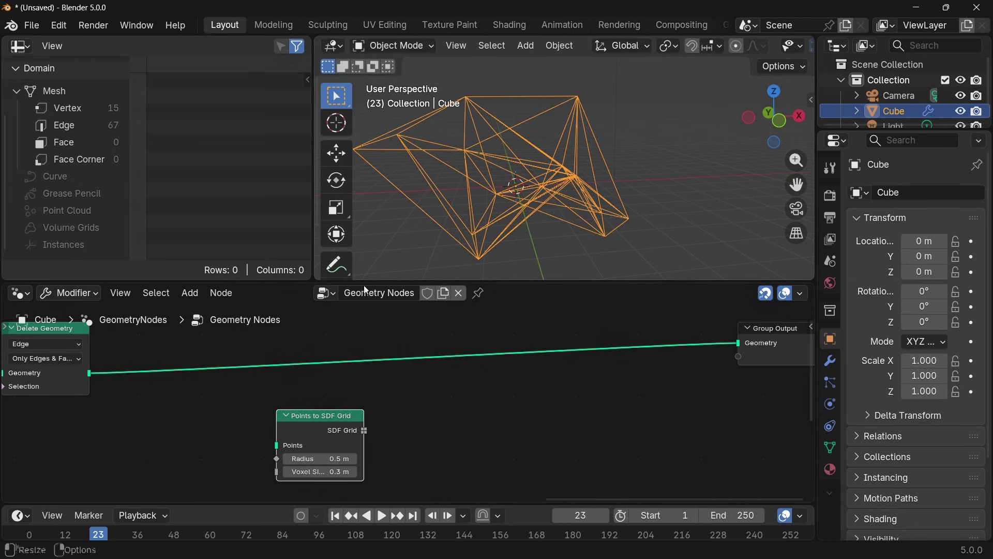
pyautogui.moveTo(89, 381); pyautogui.dragTo(275, 443)
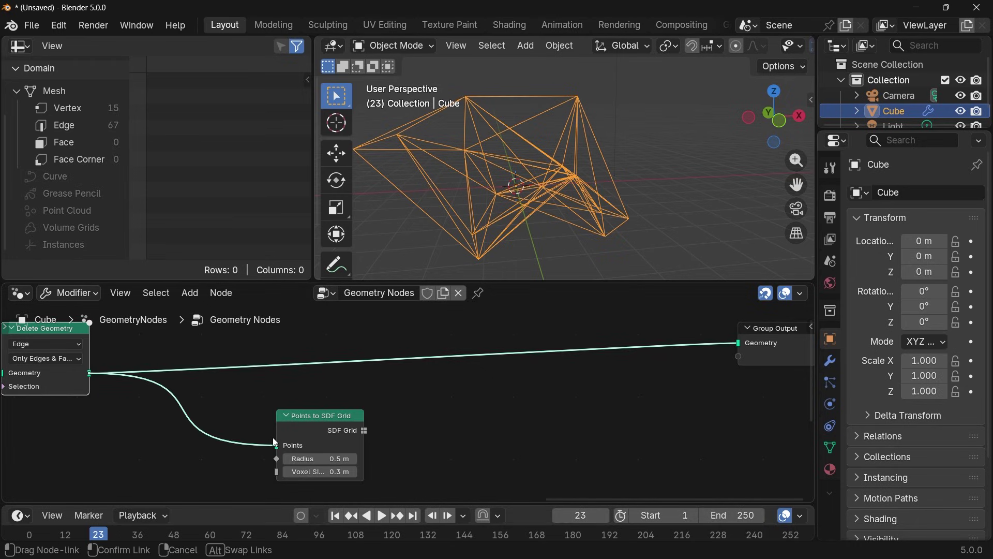
pyautogui.moveTo(478, 438); pyautogui.dragTo(346, 454, button='middle')
pyautogui.scroll(1, 300, 446)
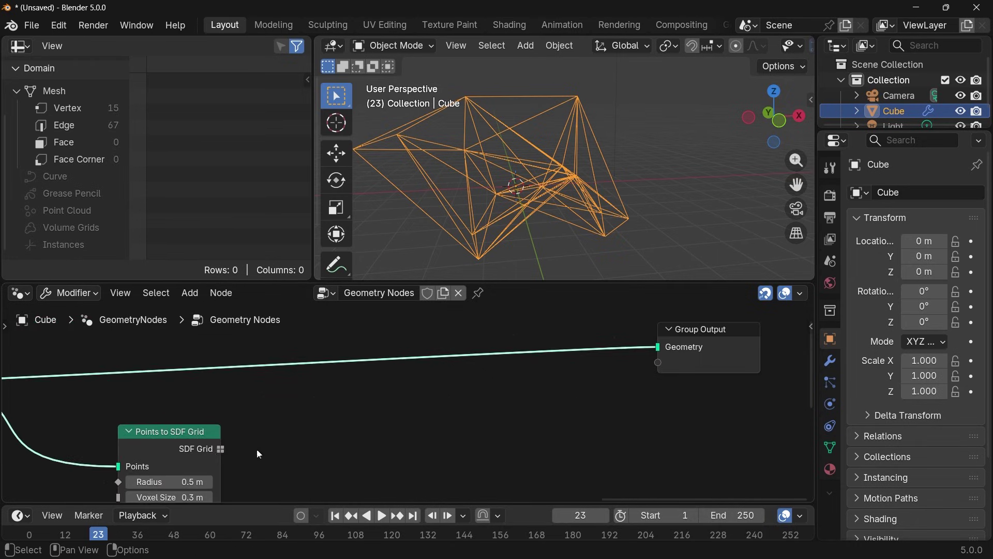
# Step: Add a Grid to Mesh node, feed it the SDF Grid output, and connect its Mesh output to Group Output's Geometry
pyautogui.hotkey('shift', 'a')
pyautogui.moveTo(458, 445)
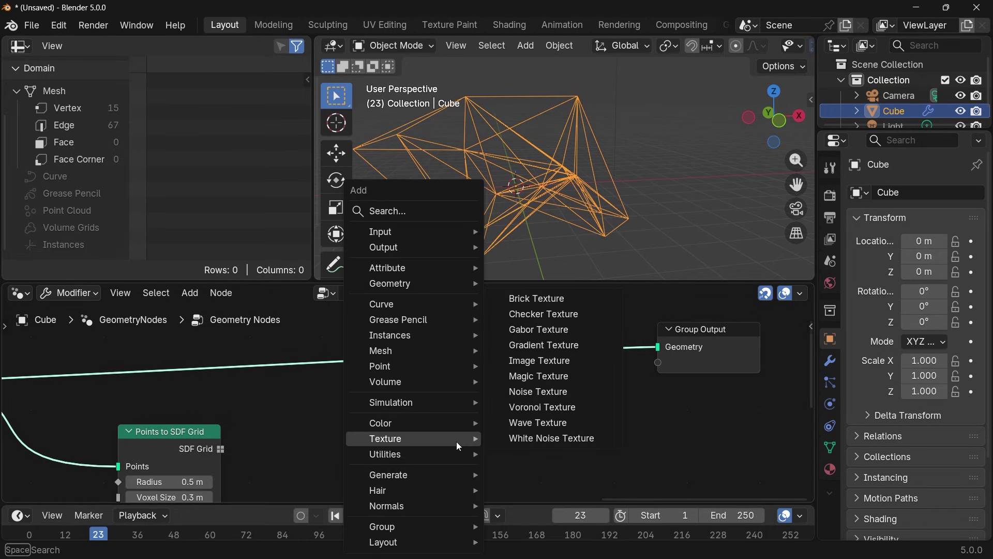
pyautogui.write('grid to m')
pyautogui.press('Return')
pyautogui.click(434, 399)
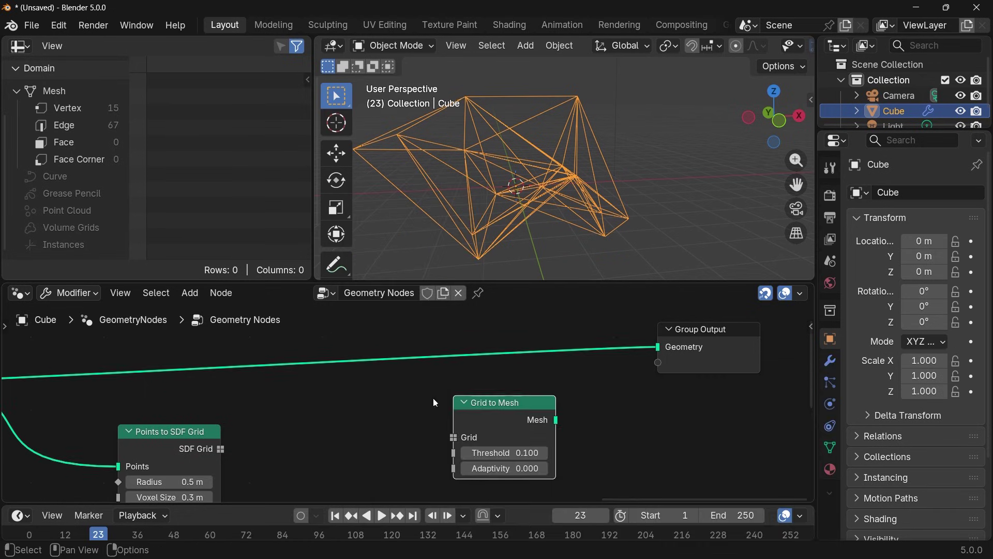
pyautogui.moveTo(221, 449); pyautogui.dragTo(454, 437)
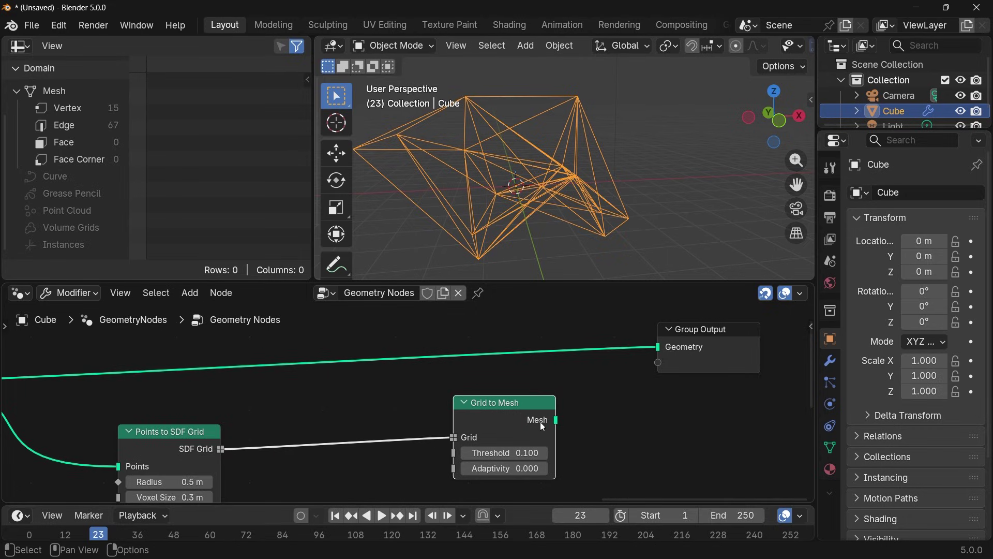
pyautogui.moveTo(540, 421); pyautogui.dragTo(518, 434, button='middle')
pyautogui.moveTo(516, 432); pyautogui.dragTo(628, 361)
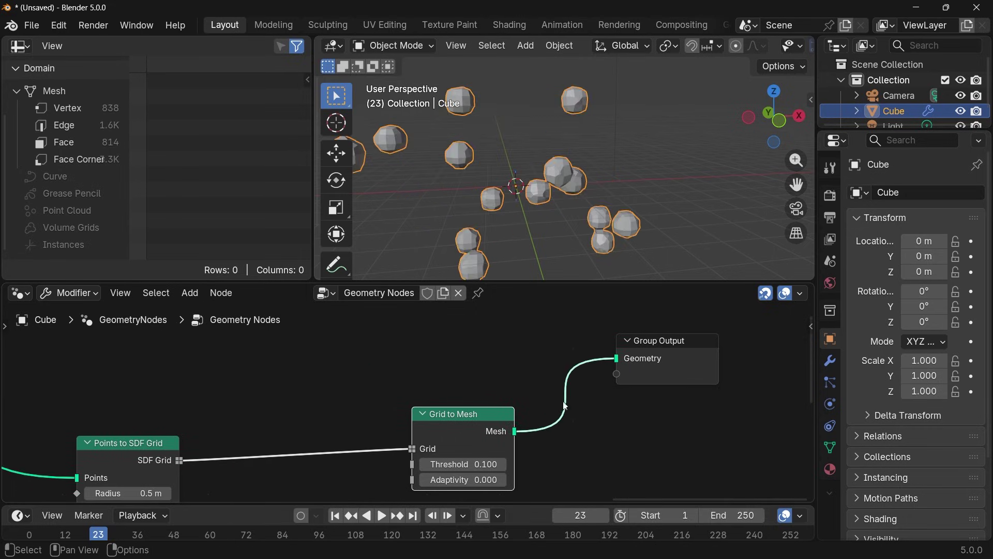
# Step: Set the Voxel Size of the Points to SDF Grid node to 0.05 m
pyautogui.moveTo(544, 179)
pyautogui.mouseDown(button='middle')
pyautogui.moveTo(647, 182)
pyautogui.moveTo(551, 175)
pyautogui.mouseUp(button='middle')
pyautogui.scroll(3, 646, 182)
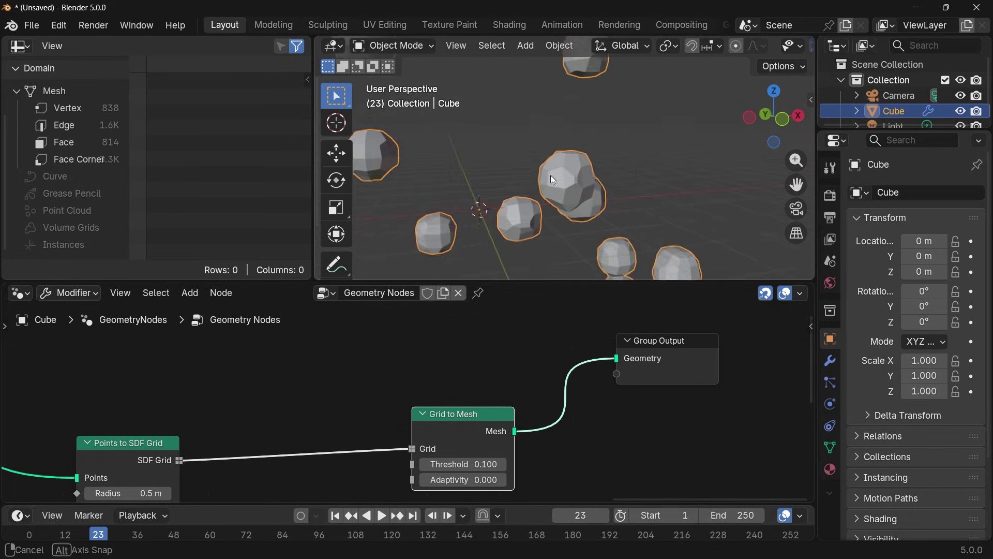
pyautogui.scroll(2, 549, 175)
pyautogui.moveTo(296, 367); pyautogui.dragTo(442, 283, button='middle')
pyautogui.click(272, 422)
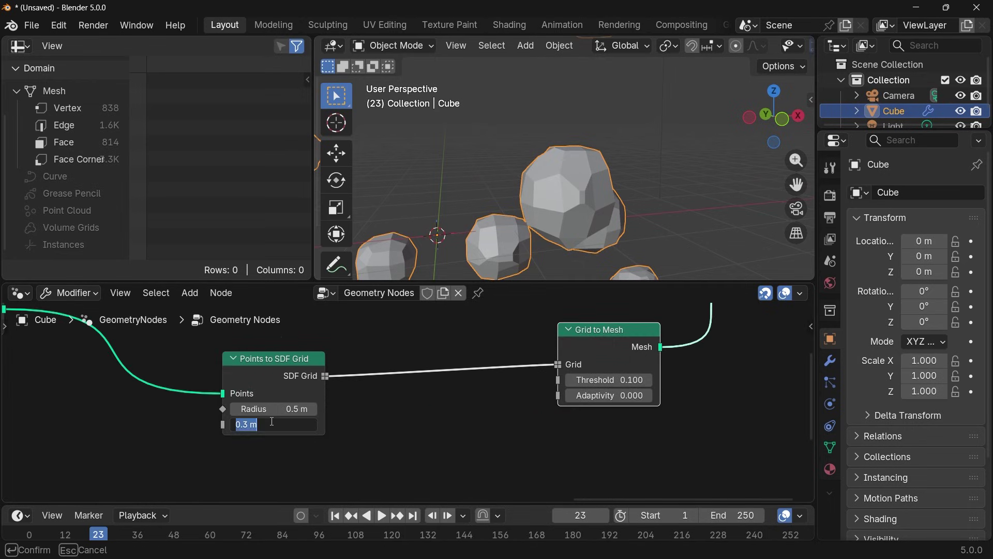
pyautogui.write('0.05')
pyautogui.press('Return')
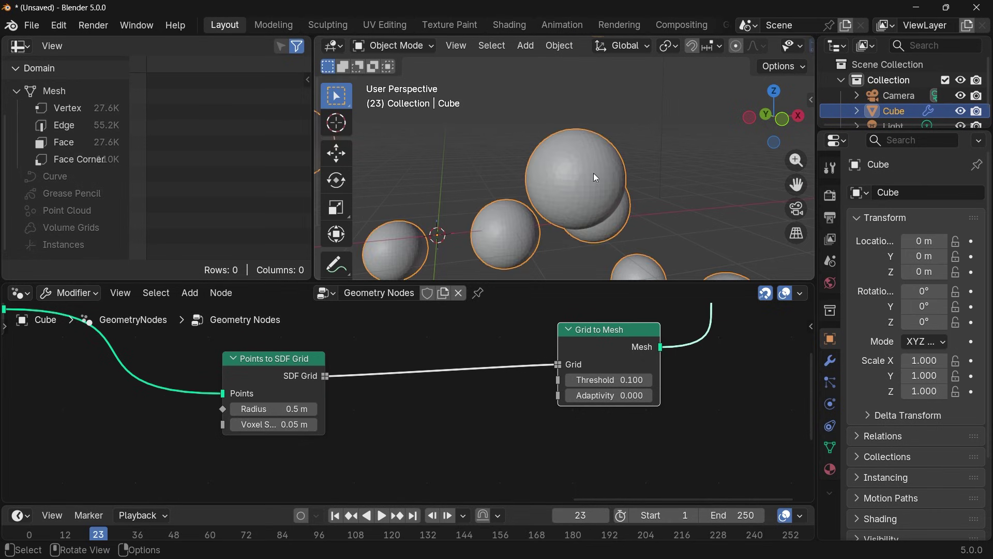
# Step: Set the Radius of the Points to SDF Grid node to 0.25 m
pyautogui.moveTo(594, 173); pyautogui.dragTo(426, 184, button='middle')
pyautogui.moveTo(507, 200); pyautogui.dragTo(539, 182, button='middle')
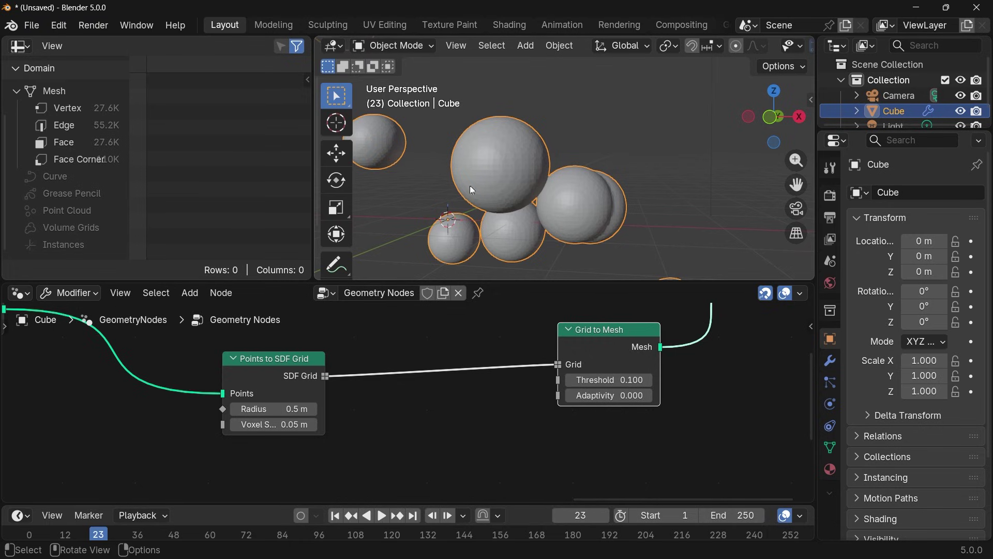
pyautogui.scroll(3, 383, 400)
pyautogui.click(383, 404)
pyautogui.write('0')
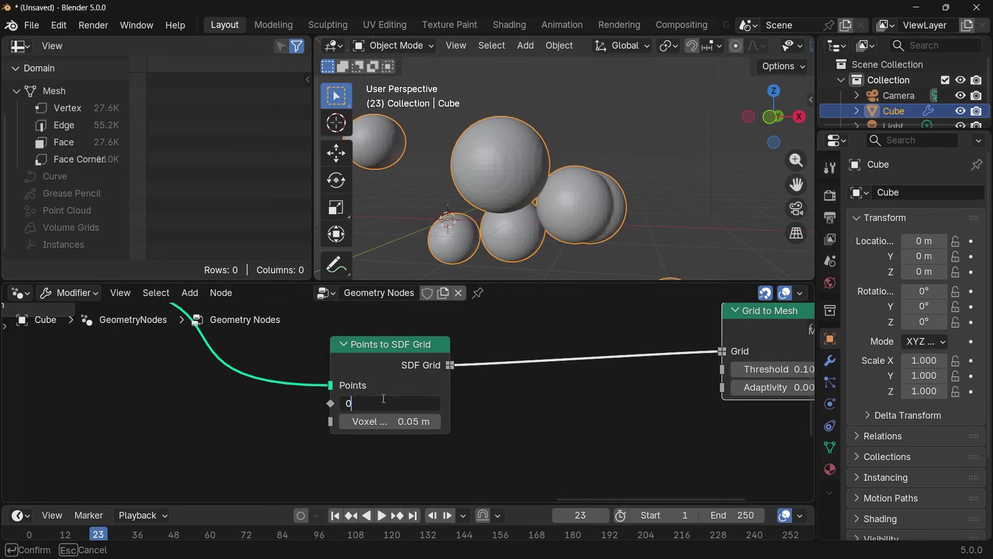
pyautogui.write('.25')
pyautogui.press('Return')
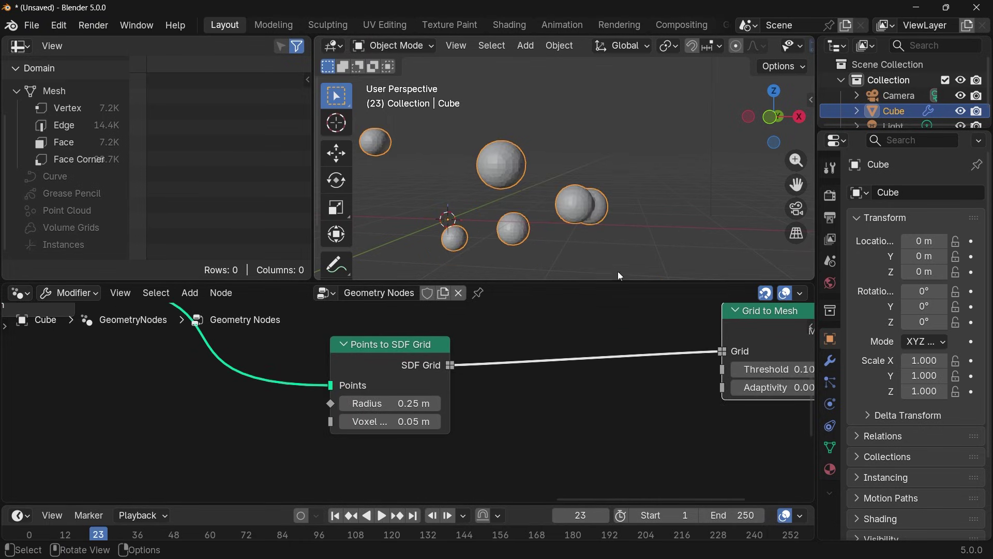
# Step: Move the Group Output farther along and insert a Smooth Geometry node between Grid to Mesh and Group Output
pyautogui.moveTo(594, 227); pyautogui.dragTo(421, 105, button='middle')
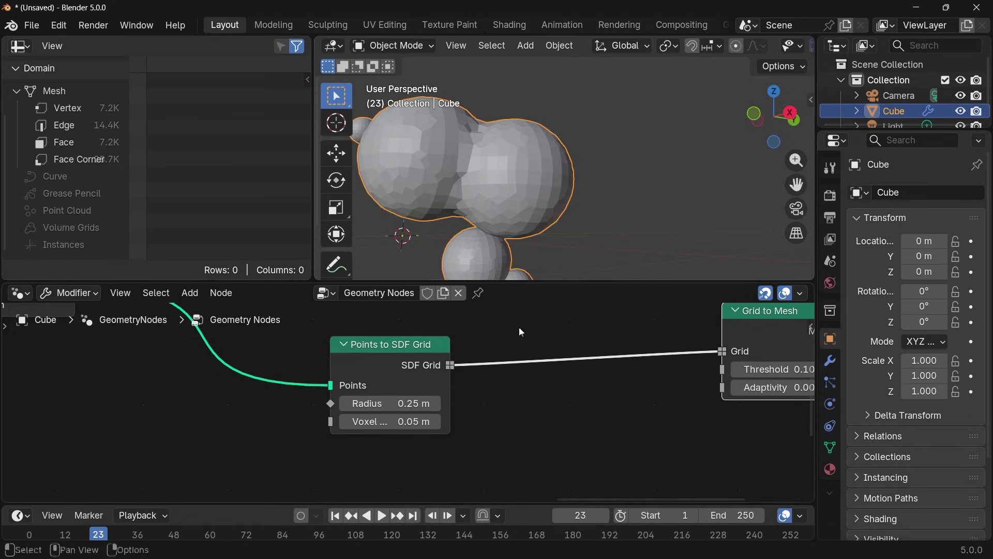
pyautogui.scroll(-3, 535, 374)
pyautogui.moveTo(535, 373); pyautogui.dragTo(281, 393, button='middle')
pyautogui.moveTo(473, 343); pyautogui.dragTo(564, 361)
pyautogui.scroll(3, 523, 385)
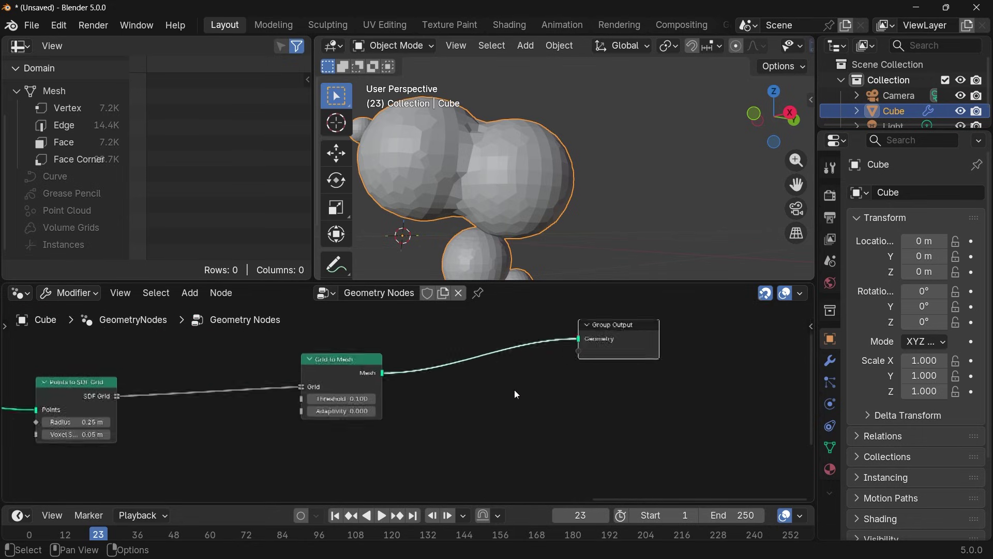
pyautogui.moveTo(468, 404); pyautogui.dragTo(495, 399, button='middle')
pyautogui.hotkey('shift', 'a')
pyautogui.write('smoot')
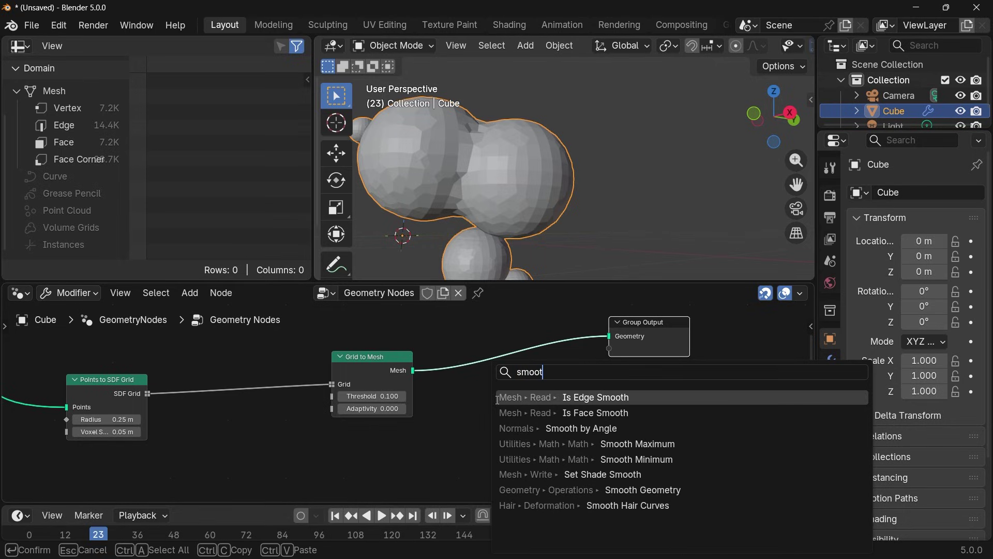
pyautogui.write('h geo')
pyautogui.press('Return')
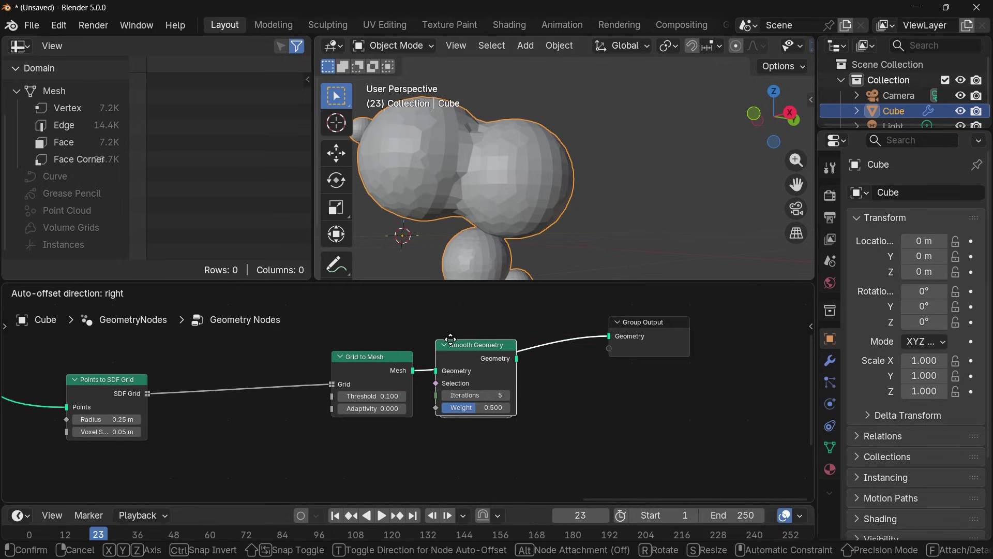
pyautogui.click(477, 395)
# Step: Set the Smooth Geometry node's Iterations to 50
pyautogui.click(478, 396)
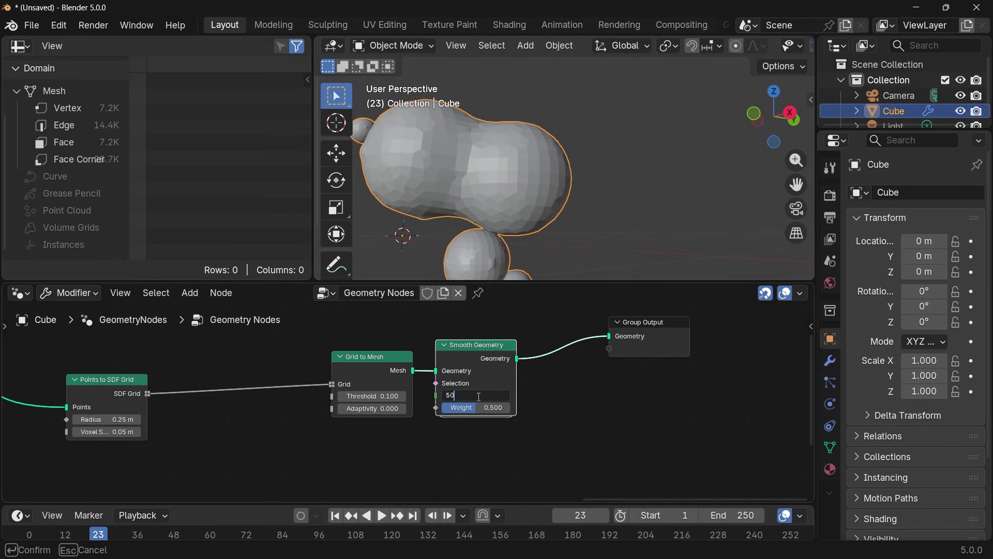
pyautogui.write('50')
pyautogui.press('Return')
# Step: Mute and re-enable Smooth Geometry to compare the blobs with and without smoothing, examining them from several angles
pyautogui.moveTo(510, 162); pyautogui.dragTo(563, 232, button='middle')
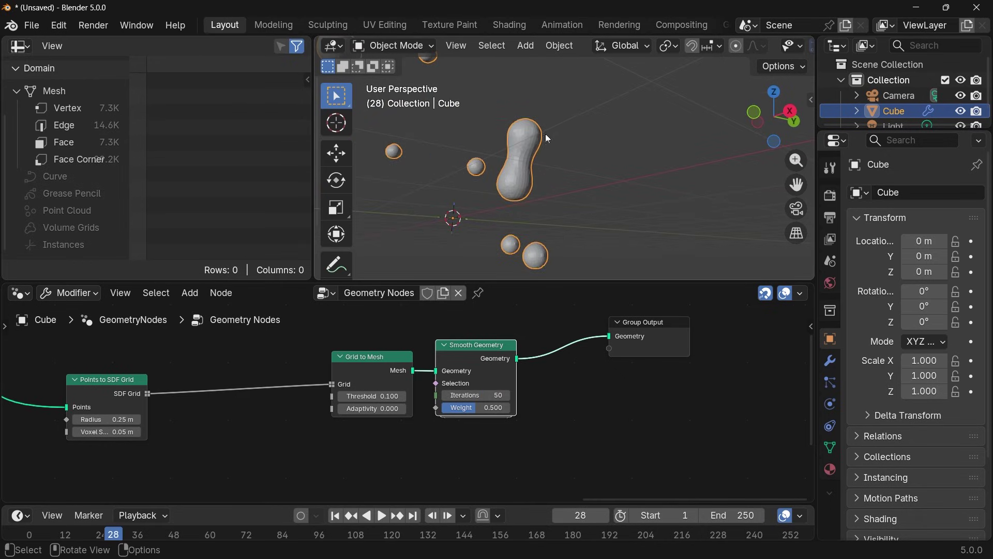
pyautogui.scroll(1, 494, 362)
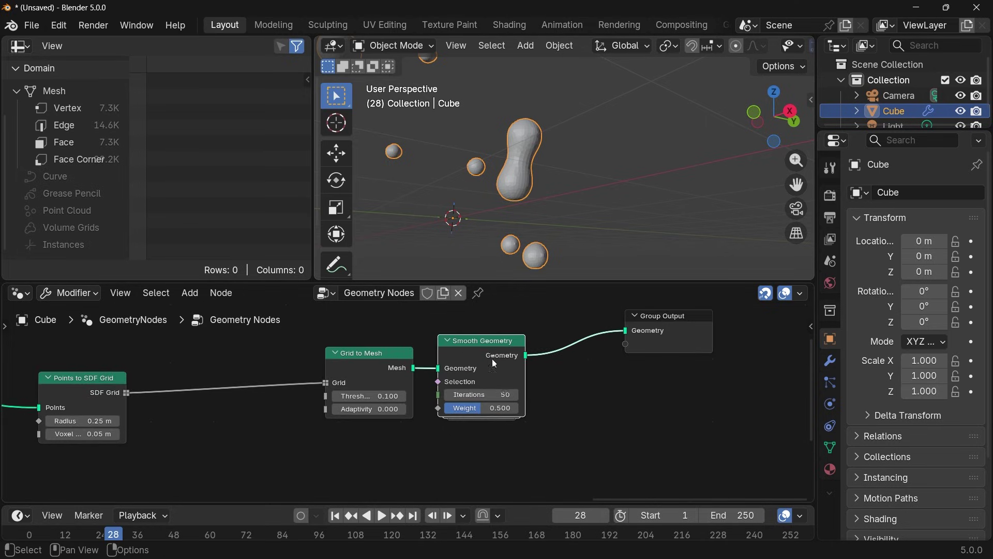
pyautogui.press('m')
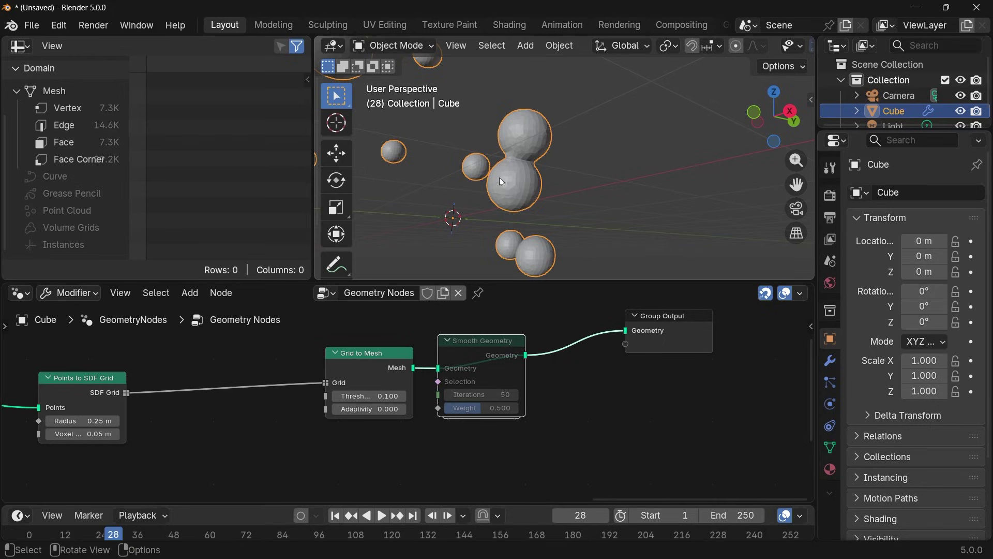
pyautogui.press('m')
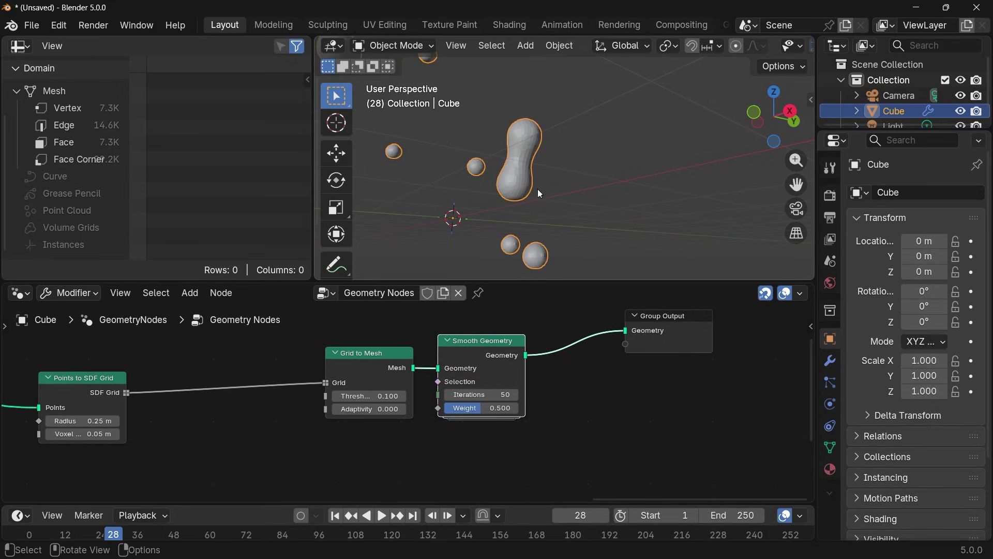
pyautogui.scroll(-3, 518, 226)
pyautogui.moveTo(489, 188); pyautogui.dragTo(557, 209, button='middle')
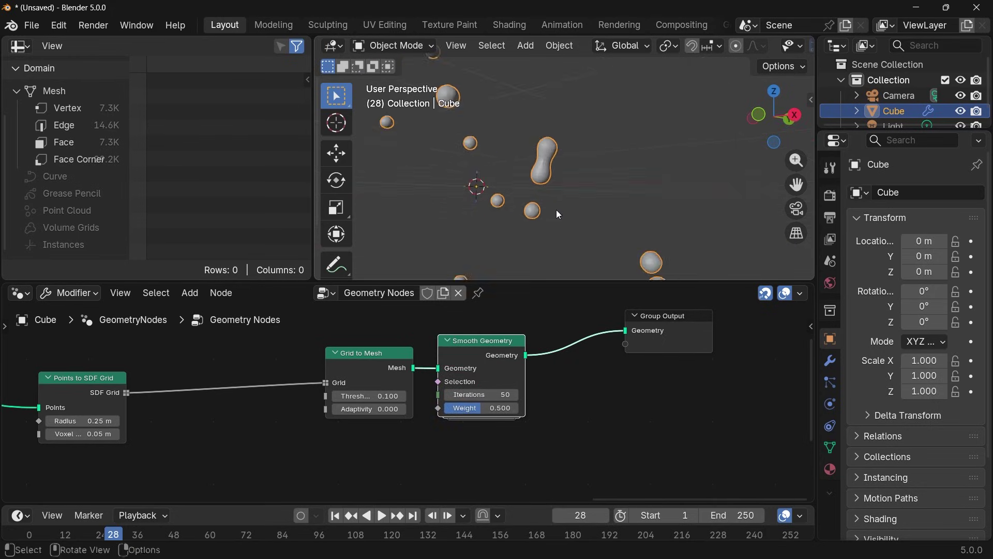
pyautogui.scroll(-2, 557, 206)
pyautogui.moveTo(606, 248); pyautogui.dragTo(564, 215, button='middle')
# Step: Try a 0.5 m Radius in Points to SDF Grid, set it to 0.3 m and play the animation to check the blobs
pyautogui.moveTo(391, 378); pyautogui.dragTo(680, 378, button='middle')
pyautogui.scroll(3, 407, 400)
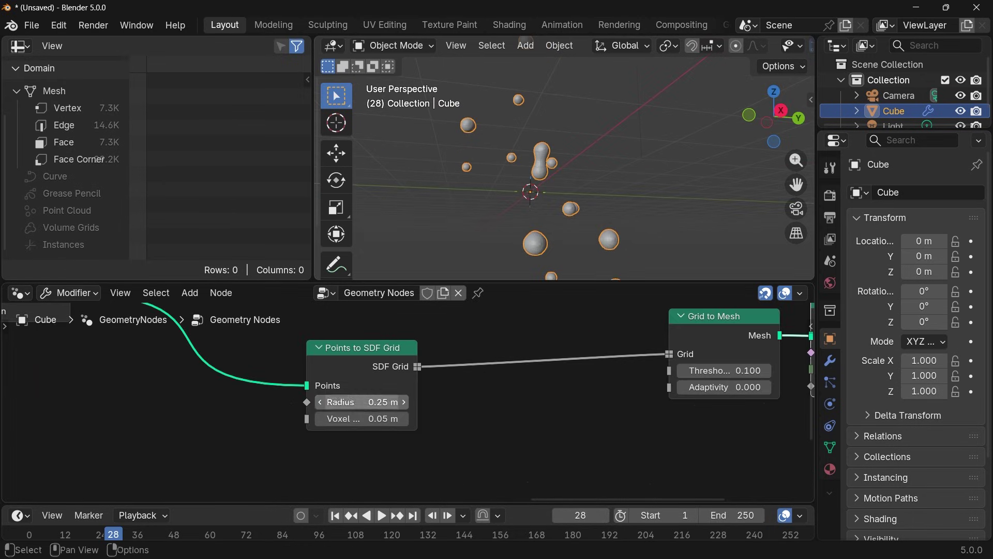
pyautogui.click(345, 401)
pyautogui.write('0.5')
pyautogui.press('Return')
pyautogui.click(346, 402)
pyautogui.write('0.3')
pyautogui.press('Return')
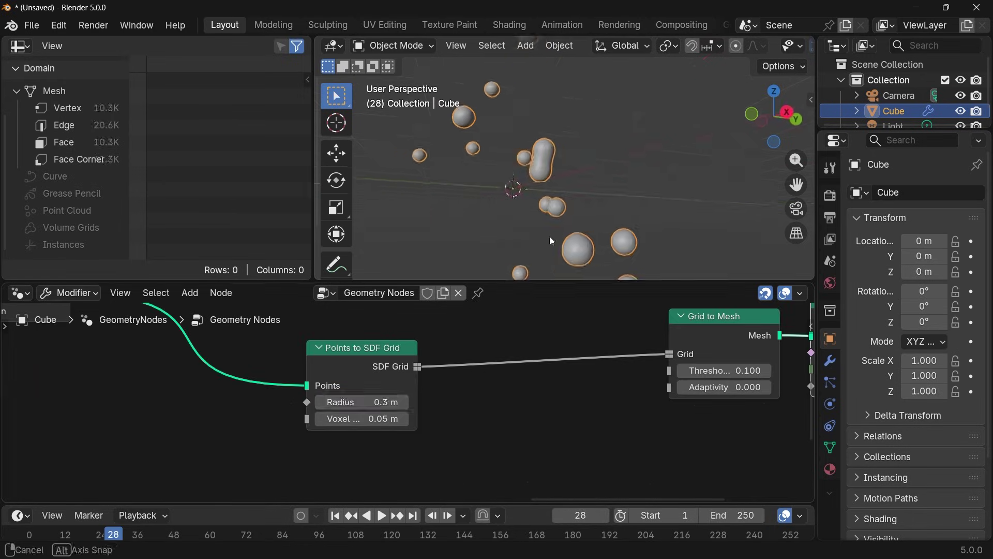
pyautogui.moveTo(549, 236); pyautogui.dragTo(635, 245, button='middle')
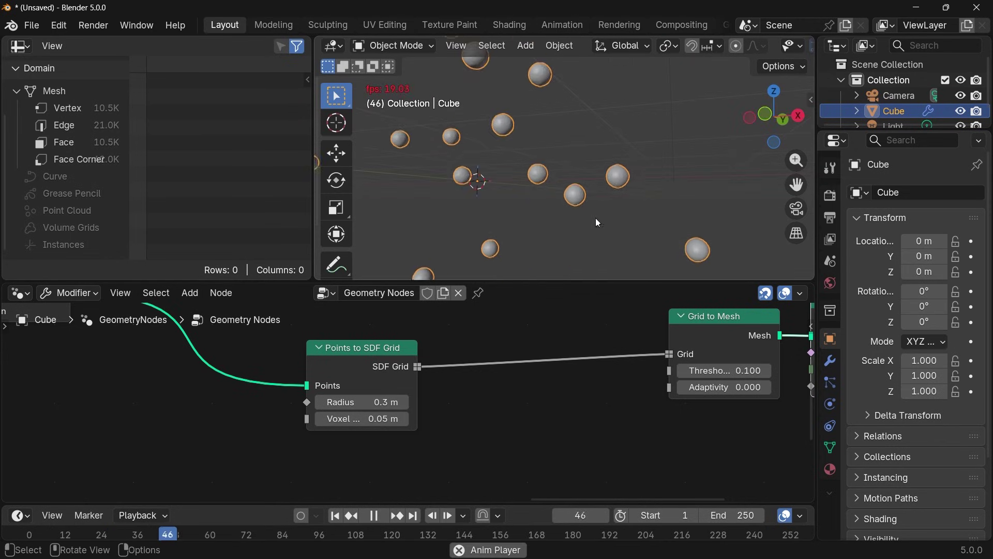
pyautogui.moveTo(557, 123); pyautogui.dragTo(476, 206, button='middle')
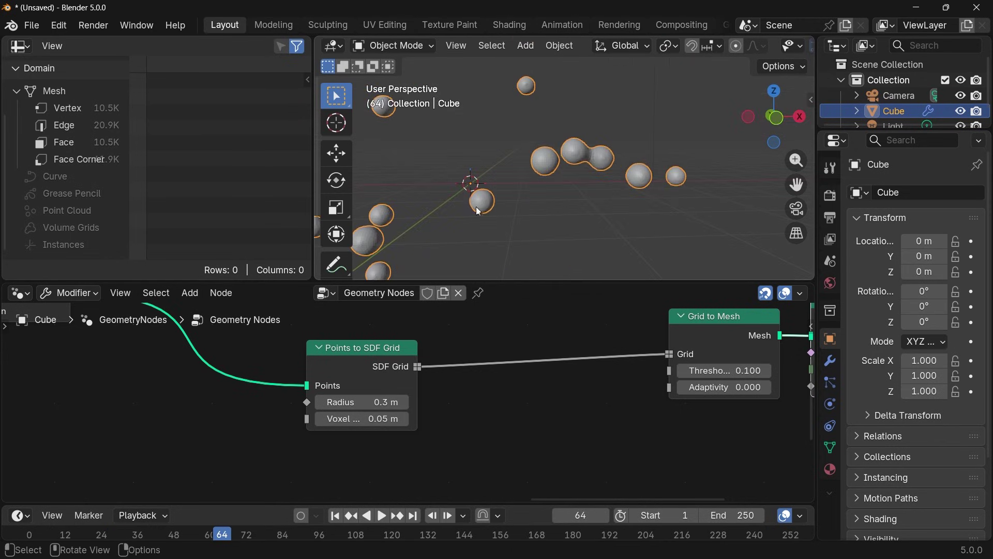
# Step: Move the Points to SDF Grid node lower to clear space after Delete Geometry for a second branch
pyautogui.scroll(-4, 411, 399)
pyautogui.moveTo(366, 356); pyautogui.dragTo(436, 425)
pyautogui.moveTo(389, 387); pyautogui.dragTo(382, 448)
pyautogui.moveTo(340, 358); pyautogui.dragTo(361, 451, button='middle')
pyautogui.scroll(3, 299, 464)
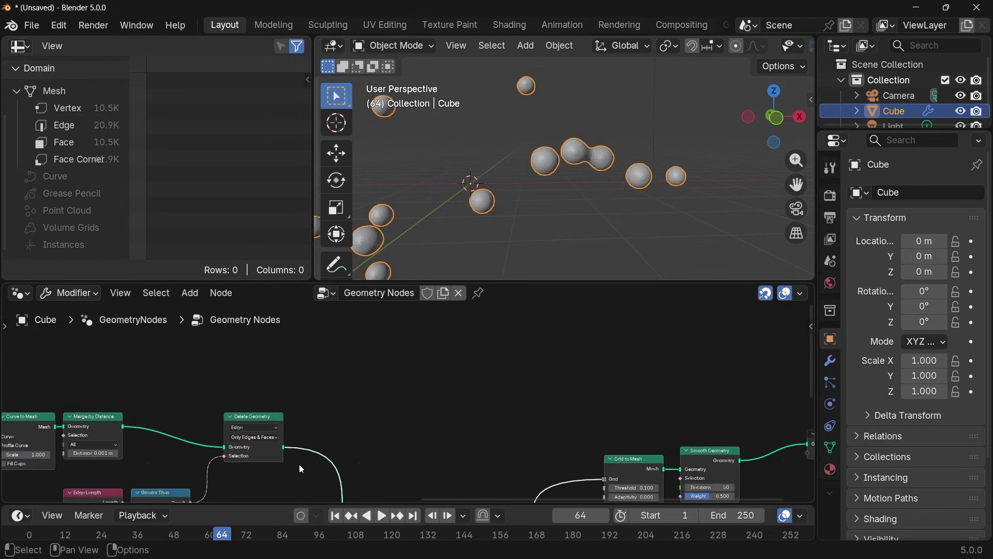
pyautogui.scroll(1, 369, 413)
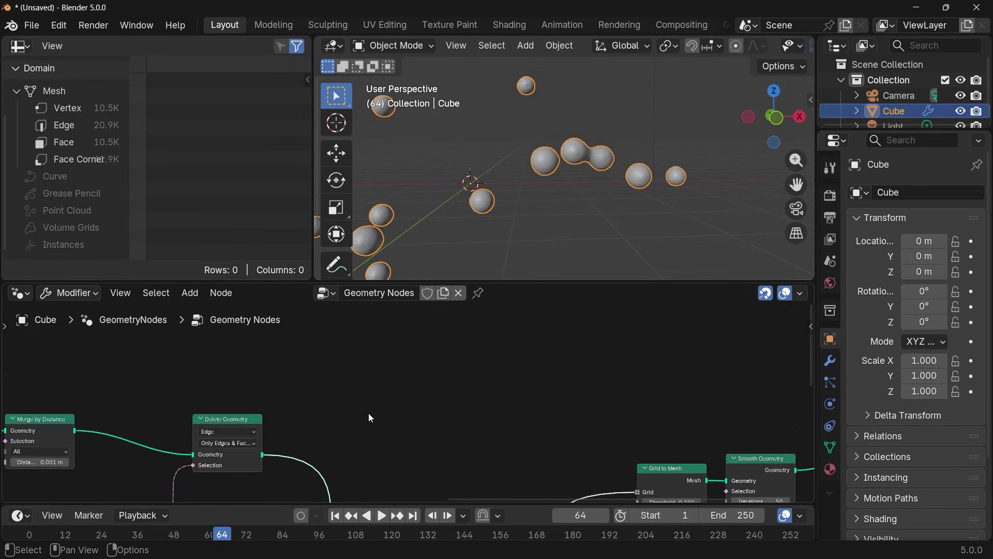
# Step: Add a Mesh to Curve node above the SDF branch and connect Delete Geometry's output to its Mesh
pyautogui.hotkey('shift', 'a')
pyautogui.write('mesh to curve')
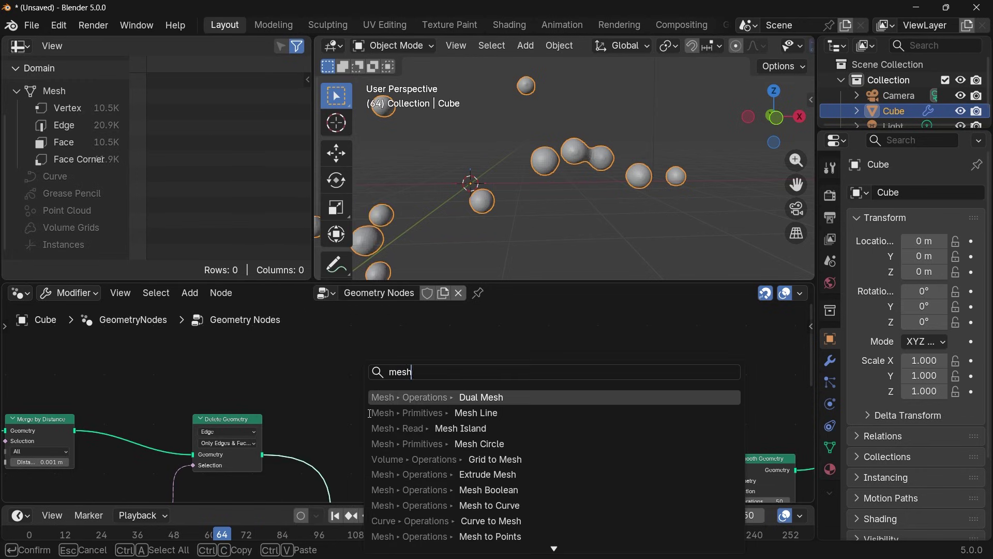
pyautogui.press('Return')
pyautogui.moveTo(263, 454); pyautogui.dragTo(303, 409)
# Step: Add a Curve to Mesh node after Mesh to Curve and connect its Mesh output to Group Output's Geometry
pyautogui.hotkey('shift', 'a')
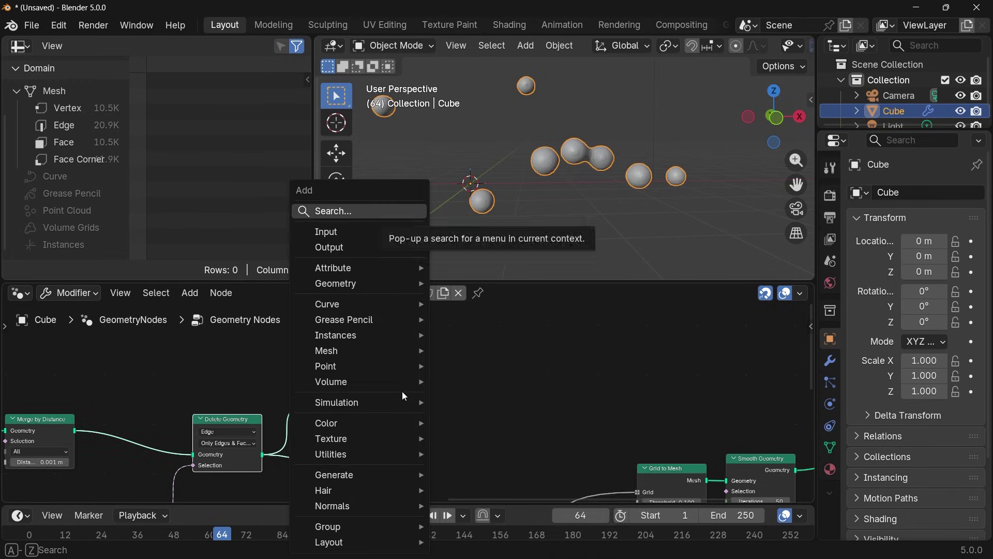
pyautogui.write('curve to mesh')
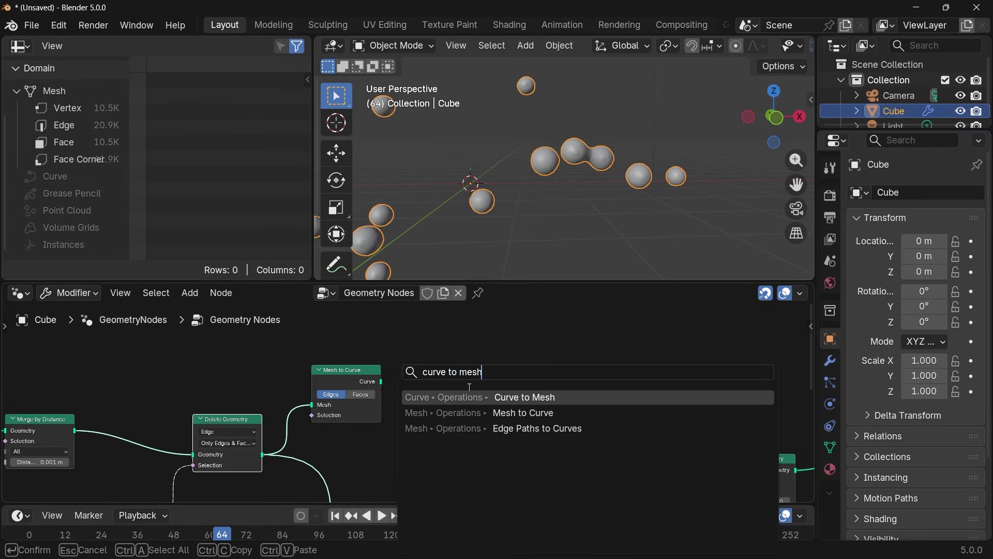
pyautogui.press('Return')
pyautogui.click(439, 386)
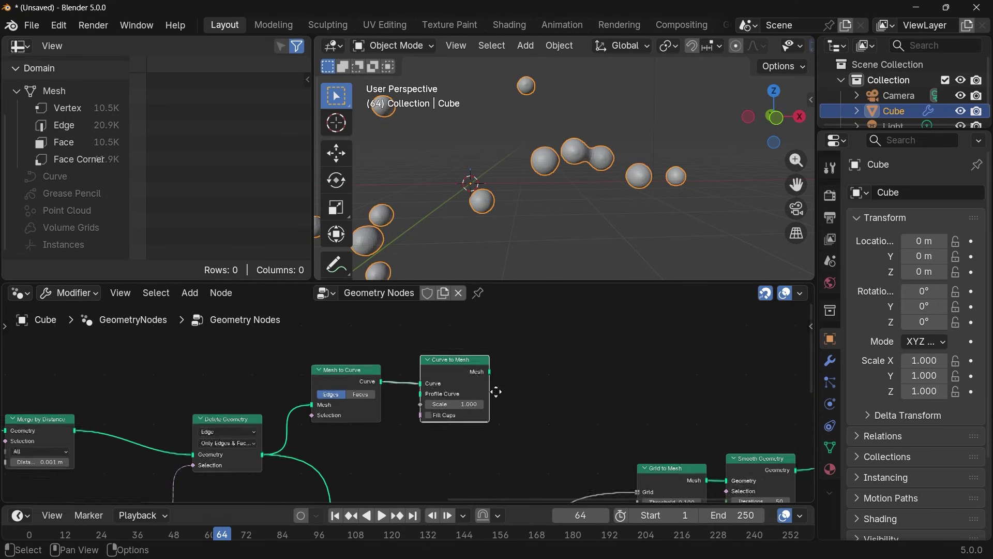
pyautogui.moveTo(491, 389); pyautogui.dragTo(362, 357, button='middle')
pyautogui.moveTo(347, 343); pyautogui.dragTo(747, 424)
# Step: Add a Curve Circle node and connect its Curve to the new Curve to Mesh node's Profile Curve
pyautogui.moveTo(133, 335); pyautogui.dragTo(412, 371, button='middle')
pyautogui.hotkey('shift', 'a')
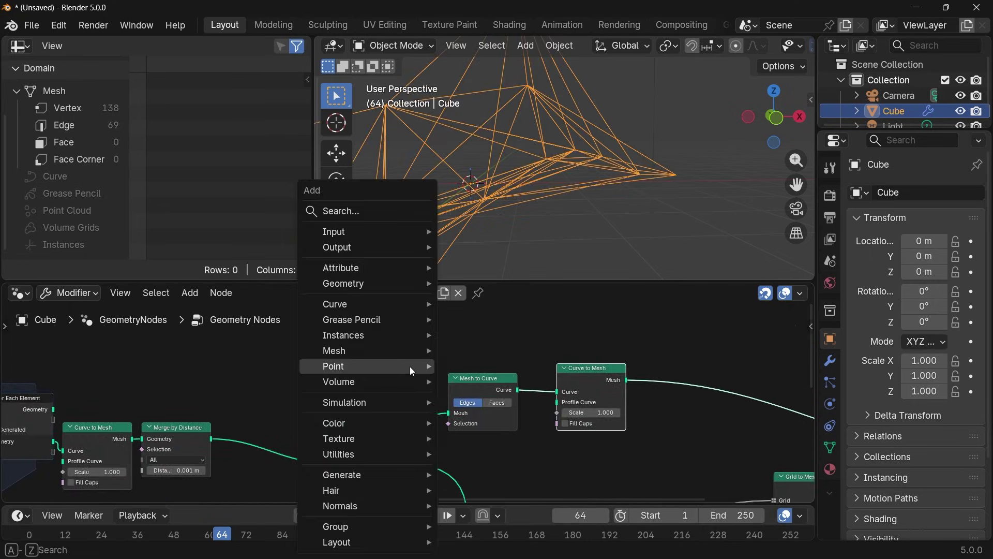
pyautogui.write('curve c')
pyautogui.press('Return')
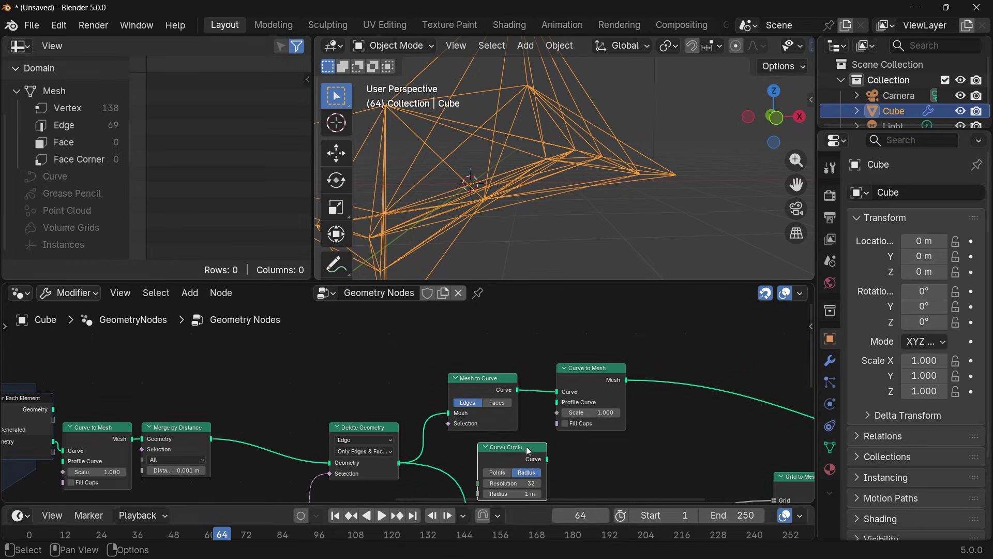
pyautogui.moveTo(550, 460); pyautogui.dragTo(560, 402)
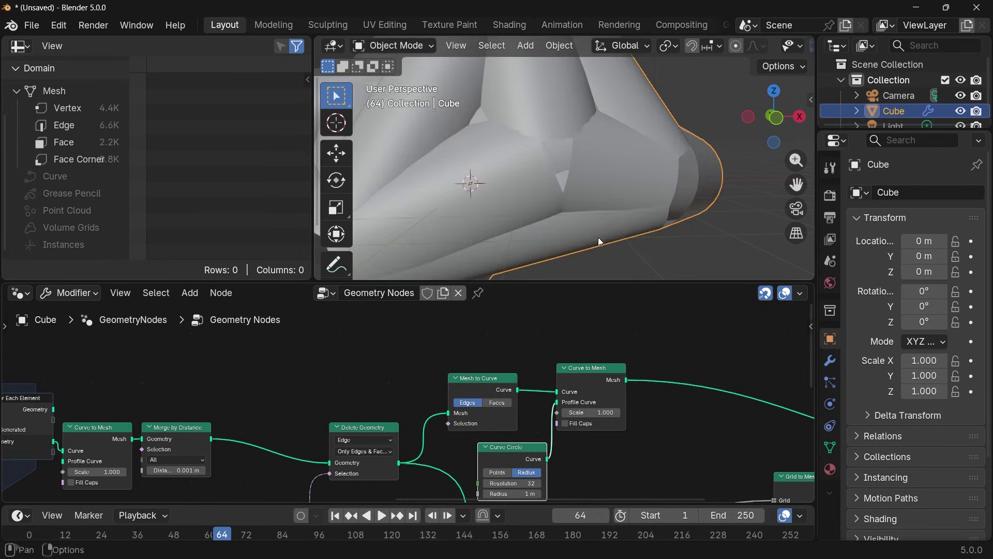
# Step: Set the Curve Circle node's radius to 0.5 m
pyautogui.moveTo(598, 237); pyautogui.dragTo(561, 269, button='middle')
pyautogui.scroll(2, 648, 390)
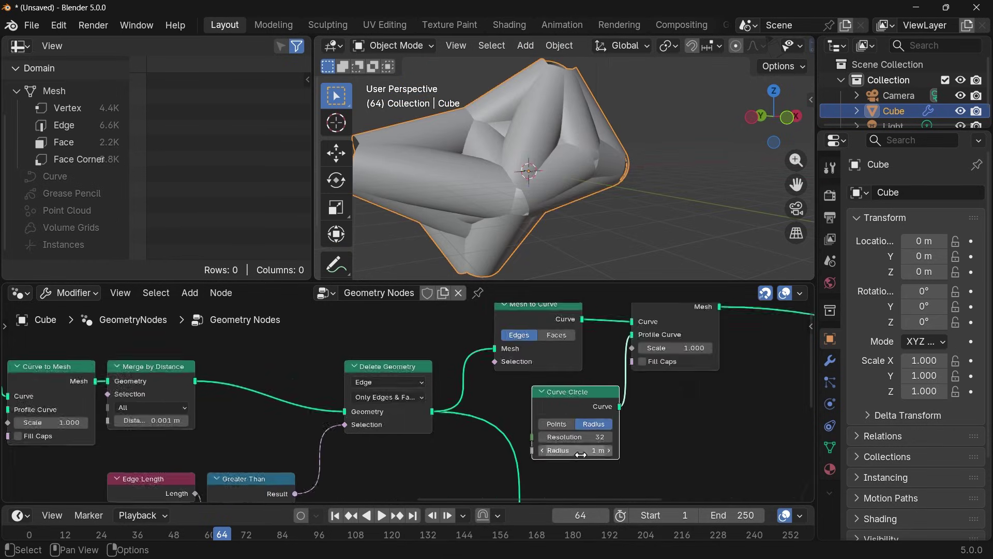
pyautogui.click(580, 451)
pyautogui.write('0.')
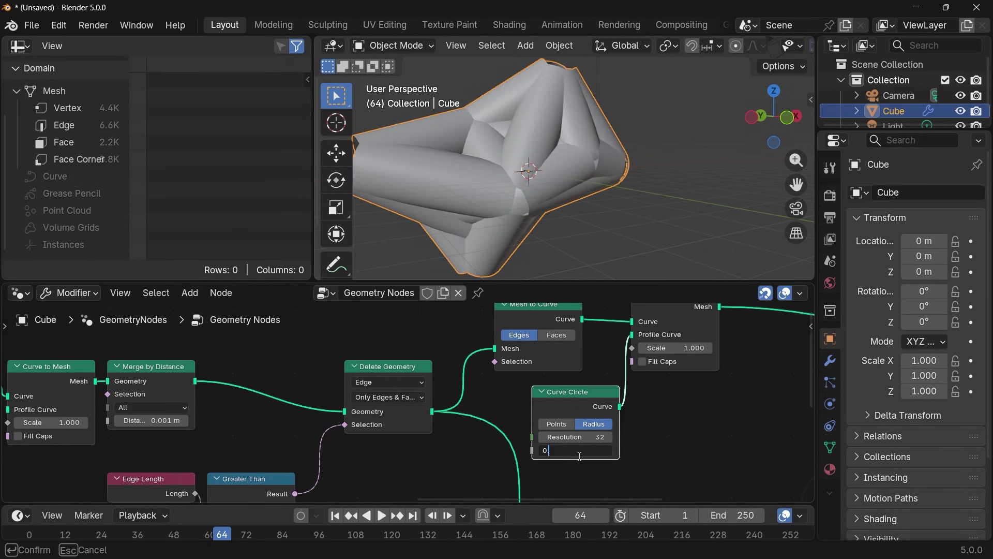
pyautogui.write('5')
pyautogui.press('Return')
pyautogui.moveTo(578, 455); pyautogui.dragTo(546, 456)
pyautogui.click(577, 456)
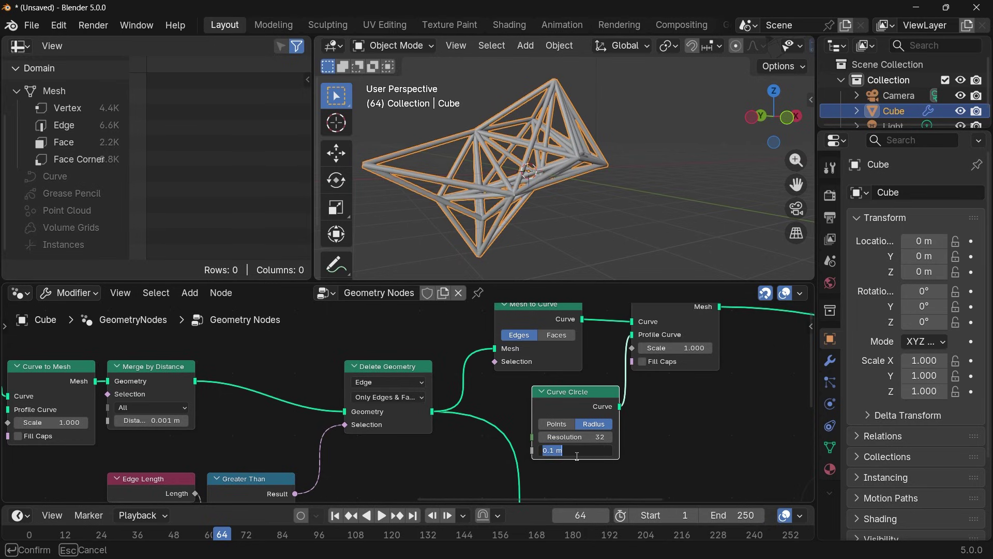
pyautogui.write('0.5')
pyautogui.press('Return')
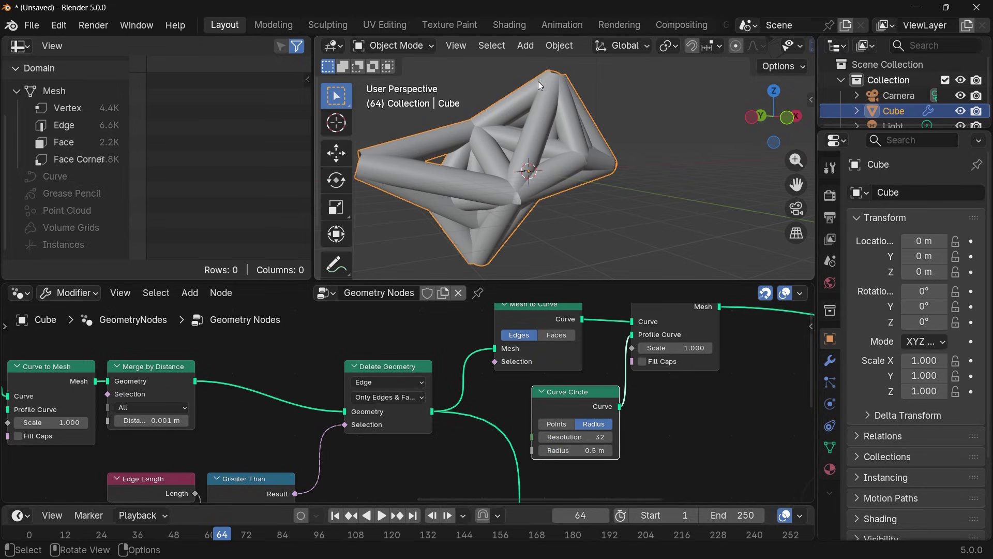
# Step: Make room before the new Curve to Mesh node and connect a new Spline Parameter node's Factor to its Scale
pyautogui.scroll(-3, 584, 354)
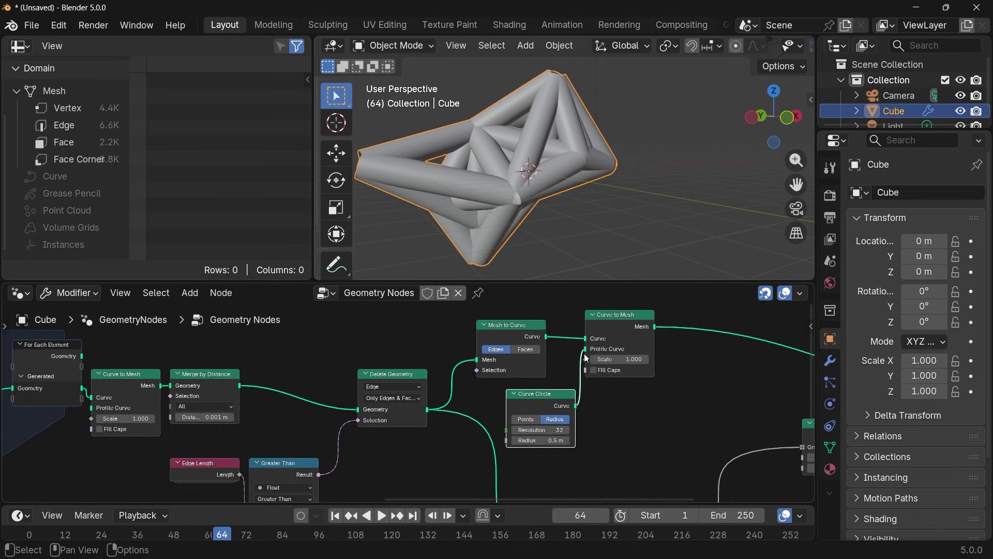
pyautogui.moveTo(635, 316); pyautogui.dragTo(686, 316)
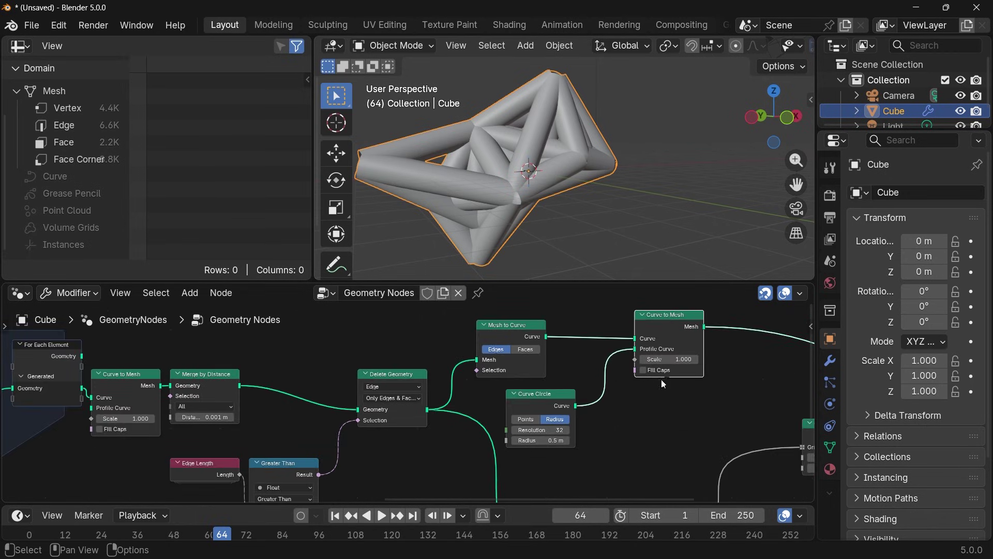
pyautogui.moveTo(457, 310); pyautogui.dragTo(503, 383, button='middle')
pyautogui.scroll(2, 503, 383)
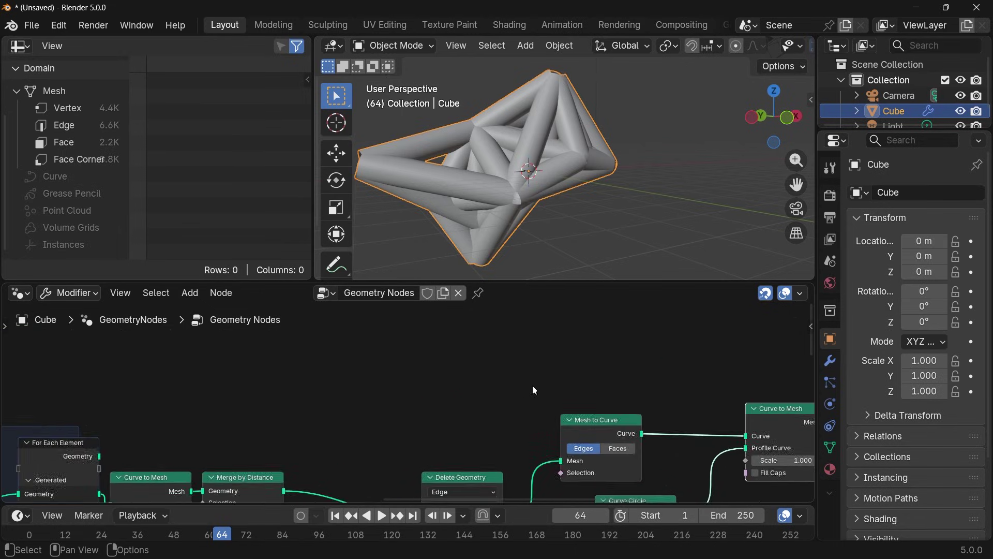
pyautogui.moveTo(512, 402); pyautogui.dragTo(490, 397, button='middle')
pyautogui.hotkey('shift', 'a')
pyautogui.moveTo(490, 398)
pyautogui.write('spline')
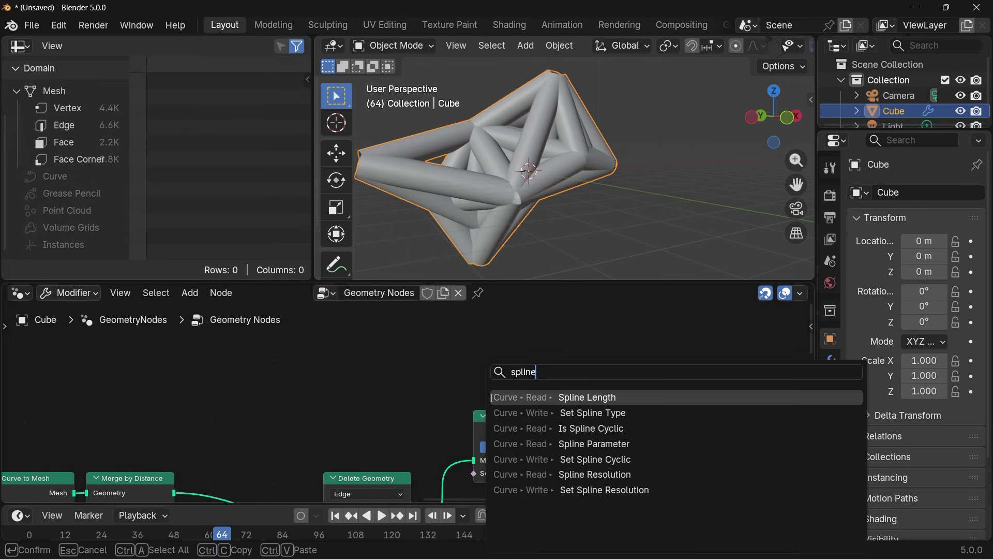
pyautogui.click(594, 444)
pyautogui.click(424, 381)
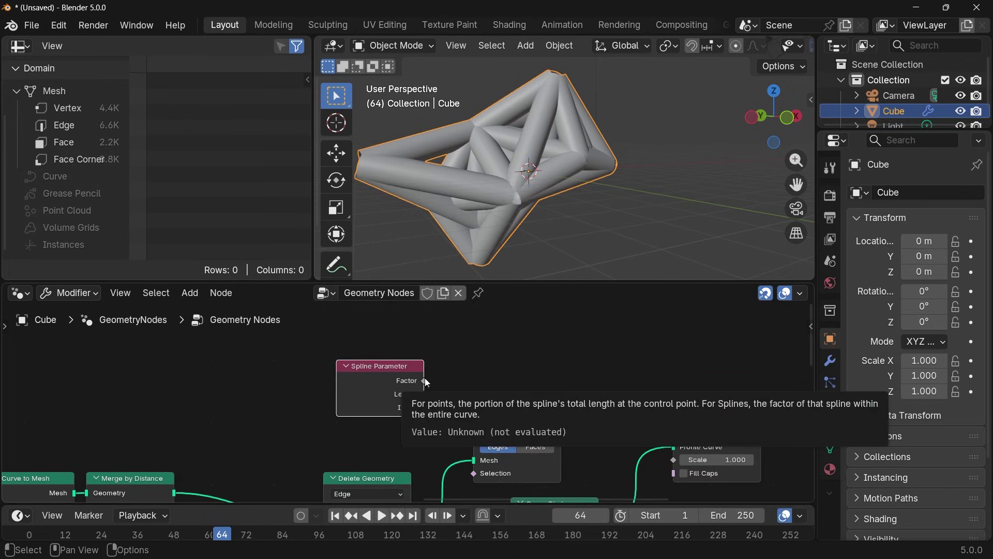
pyautogui.moveTo(425, 380); pyautogui.dragTo(681, 459)
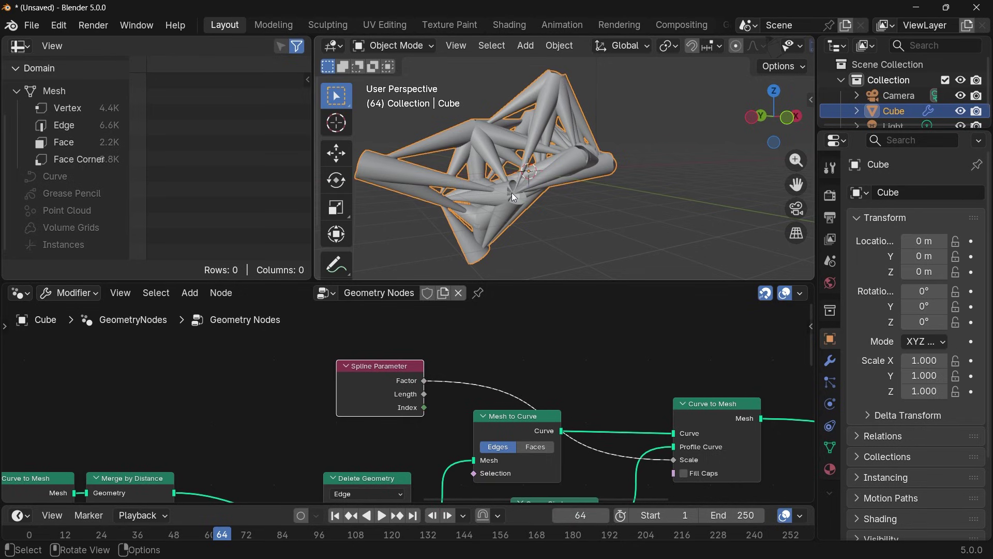
# Step: Move the Spline Parameter node up and insert a Color Ramp node between its Factor and Curve to Mesh's Scale
pyautogui.scroll(2, 514, 196)
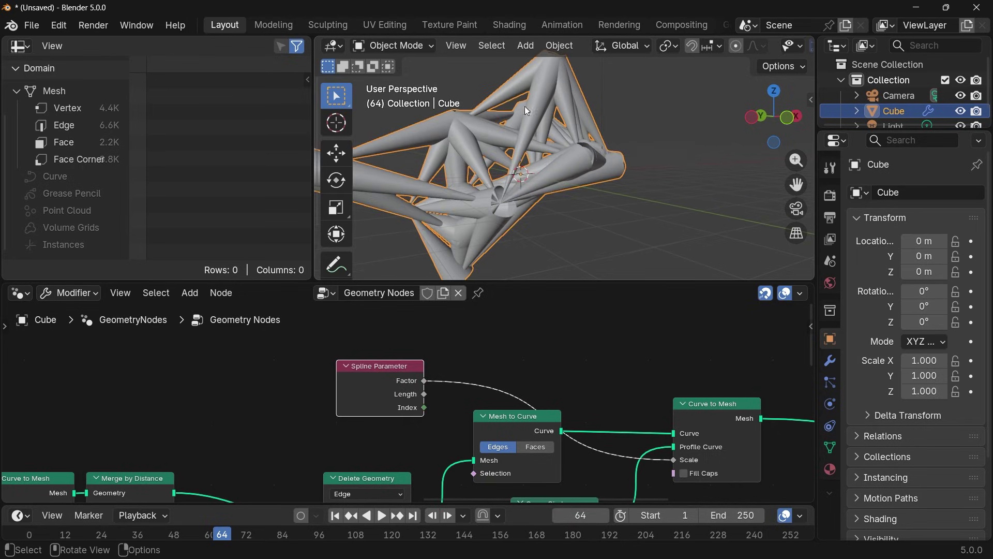
pyautogui.moveTo(394, 380); pyautogui.dragTo(368, 343)
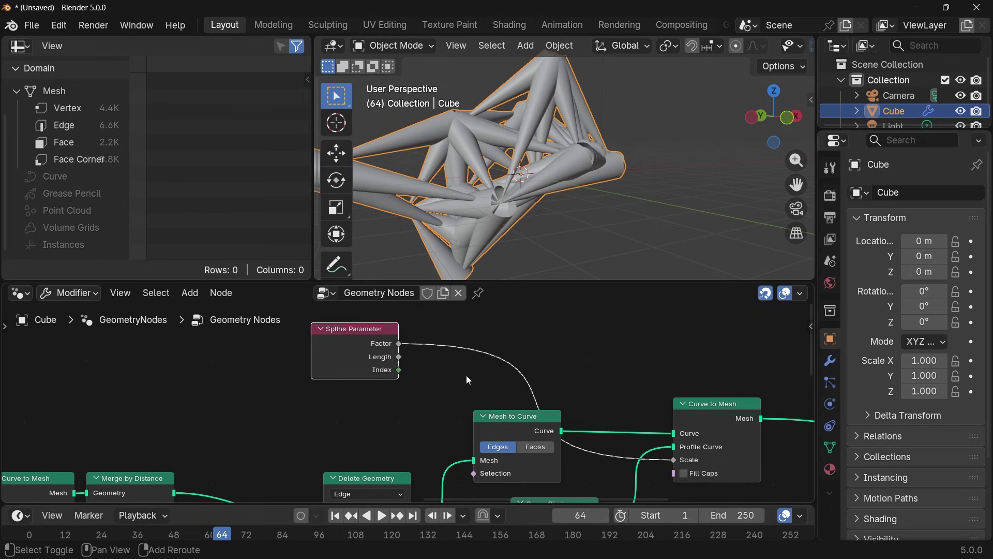
pyautogui.hotkey('shift', 'a')
pyautogui.moveTo(467, 382)
pyautogui.write('color ramp')
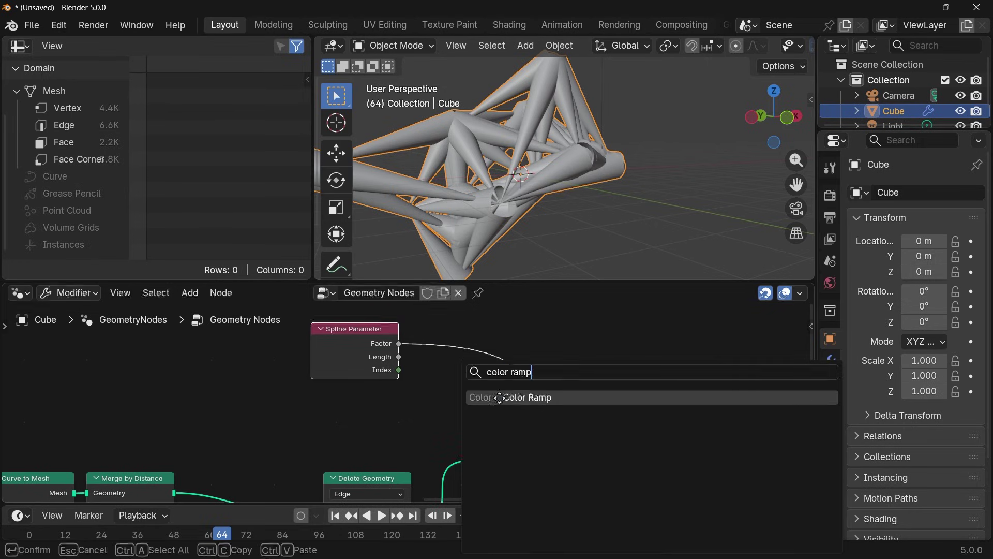
pyautogui.press('Return')
pyautogui.click(424, 323)
pyautogui.moveTo(499, 336); pyautogui.dragTo(501, 306)
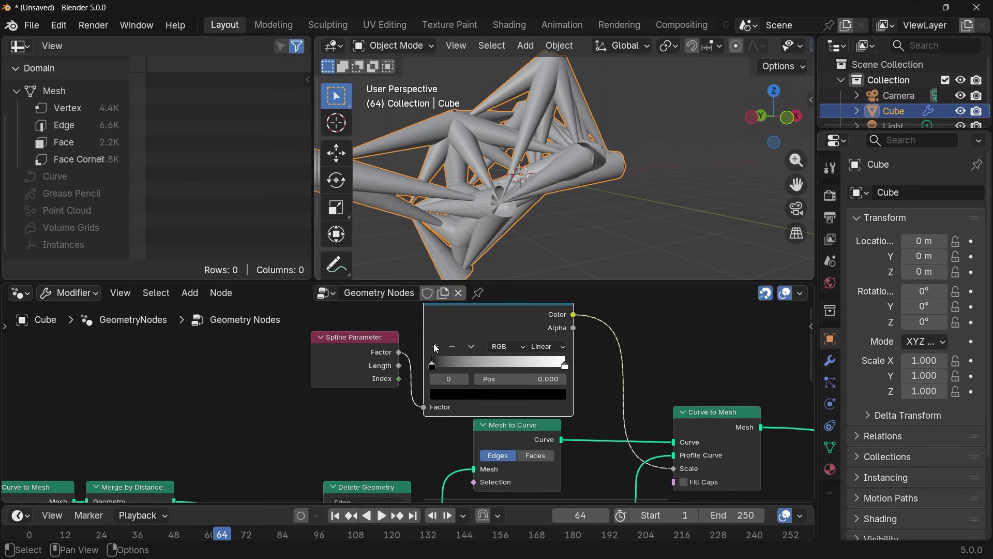
# Step: Add two stops to the Color Ramp and make its first stop white
pyautogui.click(435, 348)
pyautogui.click(434, 345)
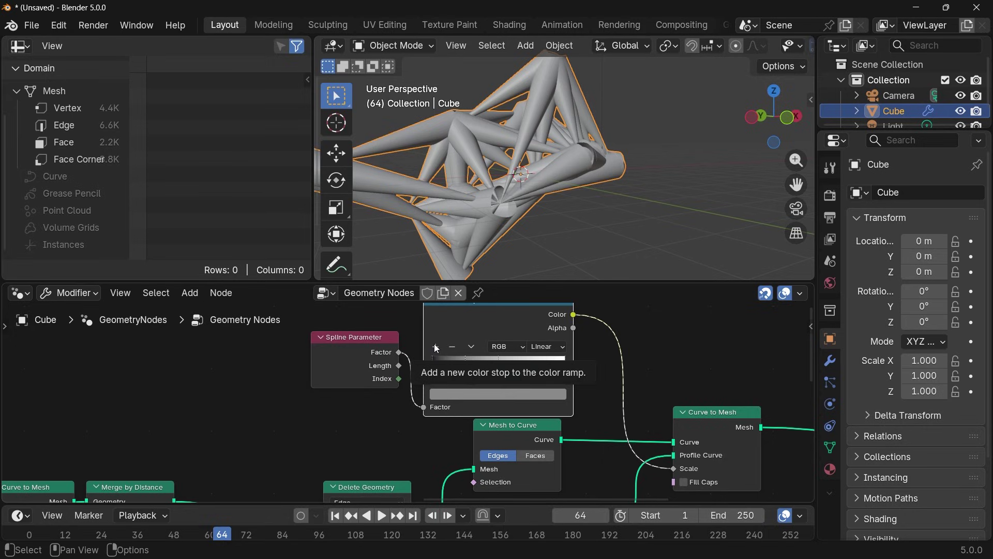
pyautogui.click(536, 364)
pyautogui.click(436, 364)
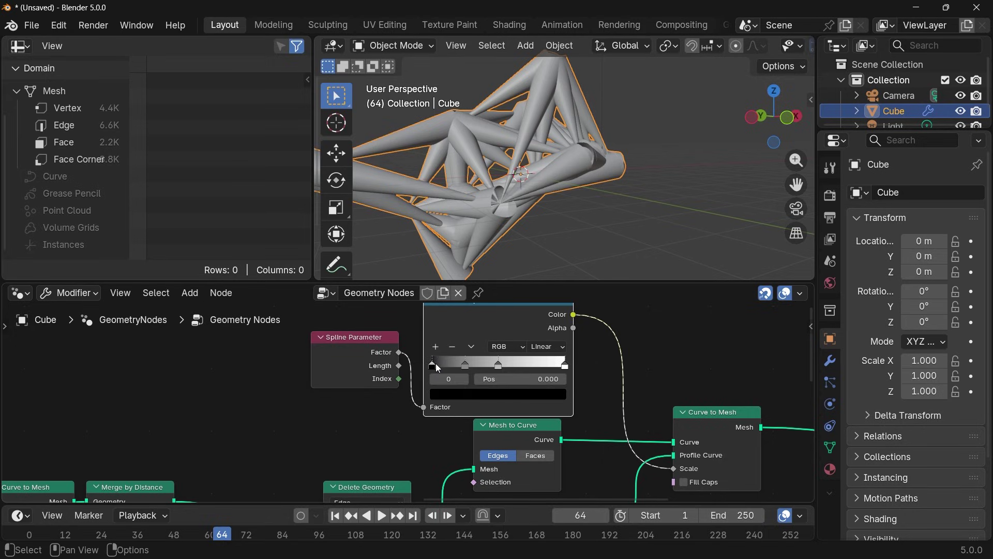
pyautogui.click(451, 396)
pyautogui.moveTo(539, 229); pyautogui.dragTo(539, 190)
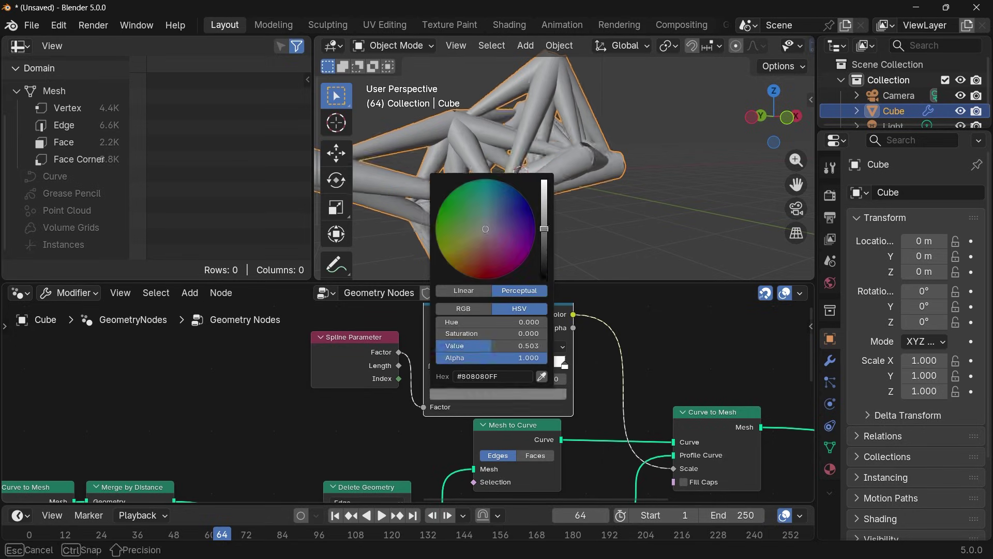
# Step: Darken both middle stops of the Color Ramp to gray with a color value of 0.4
pyautogui.click(465, 364)
pyautogui.click(474, 393)
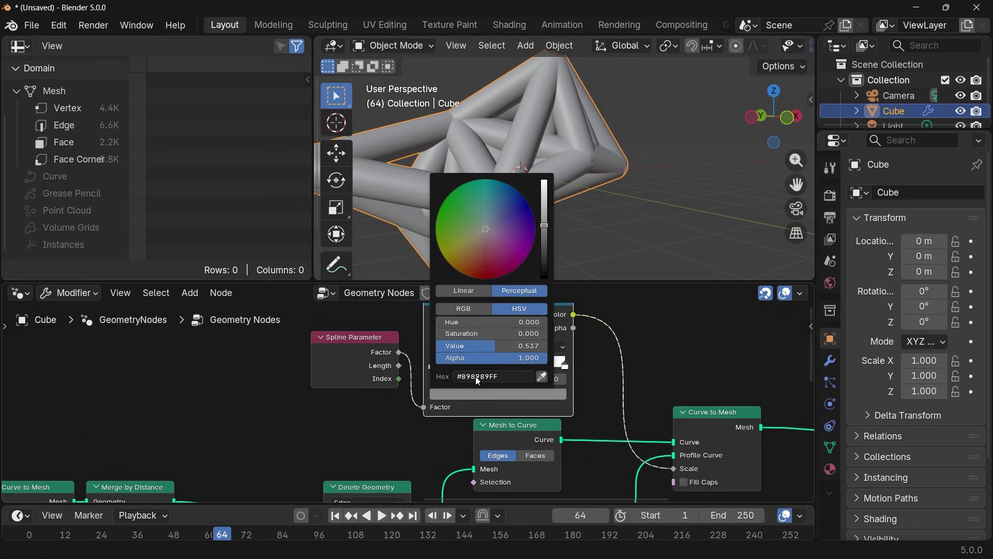
pyautogui.click(496, 345)
pyautogui.write('0.4')
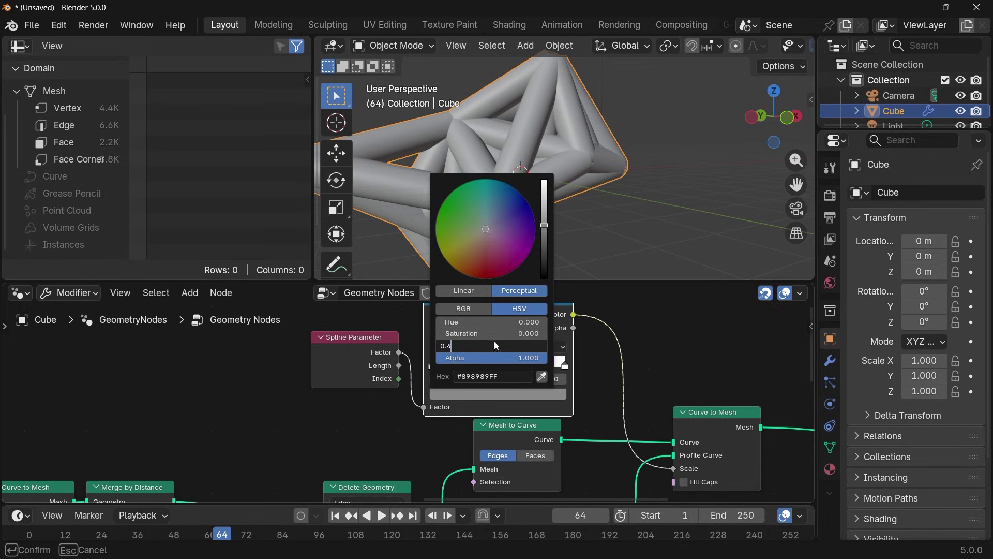
pyautogui.press('Return')
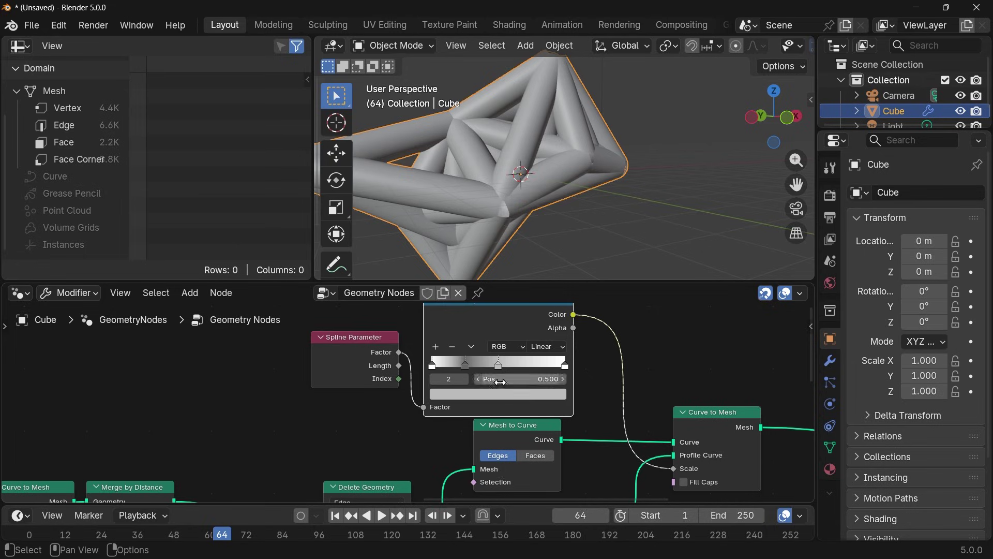
pyautogui.click(501, 396)
# Step: Position the Color Ramp's two middle stops at 0.4 and 0.6
pyautogui.click(505, 378)
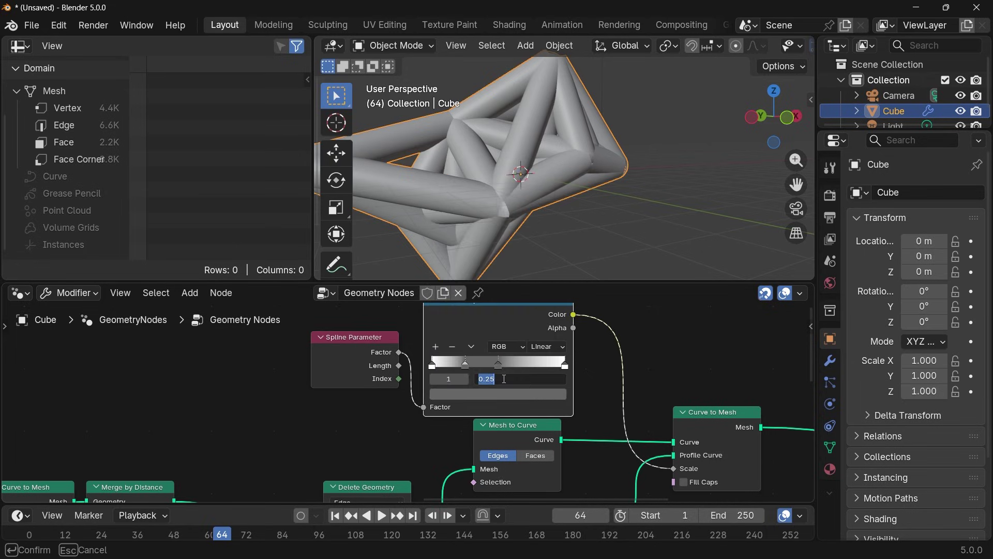
pyautogui.write('0.4')
pyautogui.press('Return')
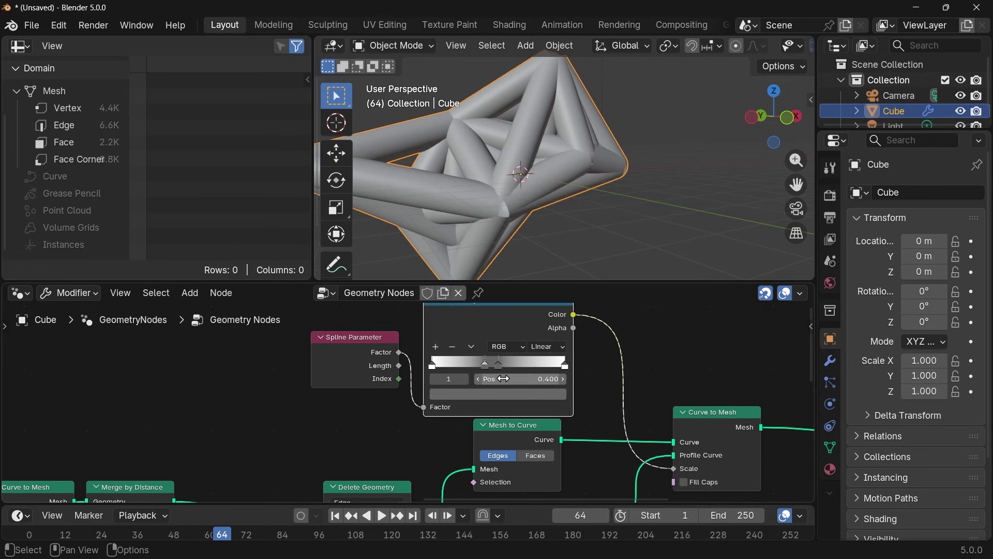
pyautogui.click(498, 363)
pyautogui.click(509, 376)
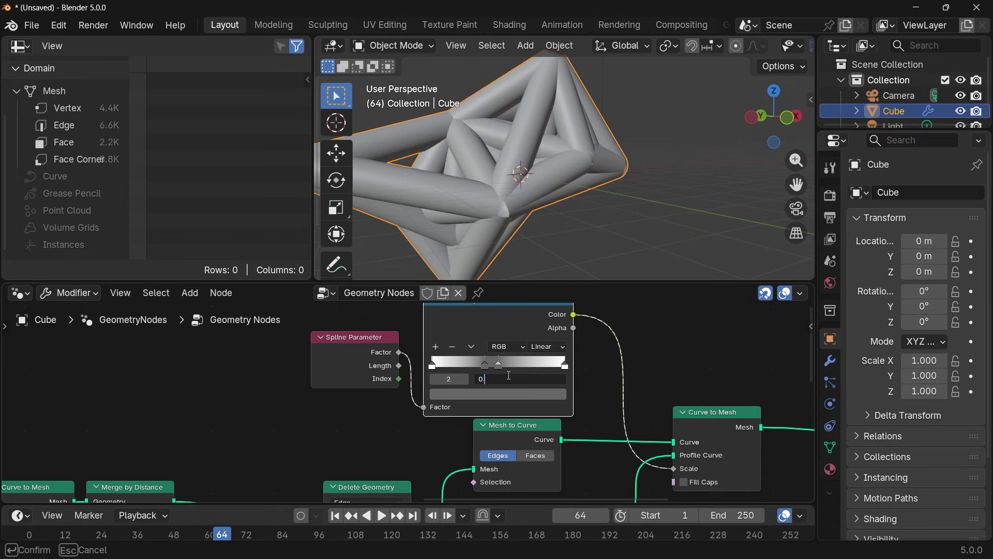
pyautogui.write('0.6')
pyautogui.press('Return')
# Step: Insert a Resample Curve node between Mesh to Curve and Curve to Mesh
pyautogui.scroll(-3, 570, 203)
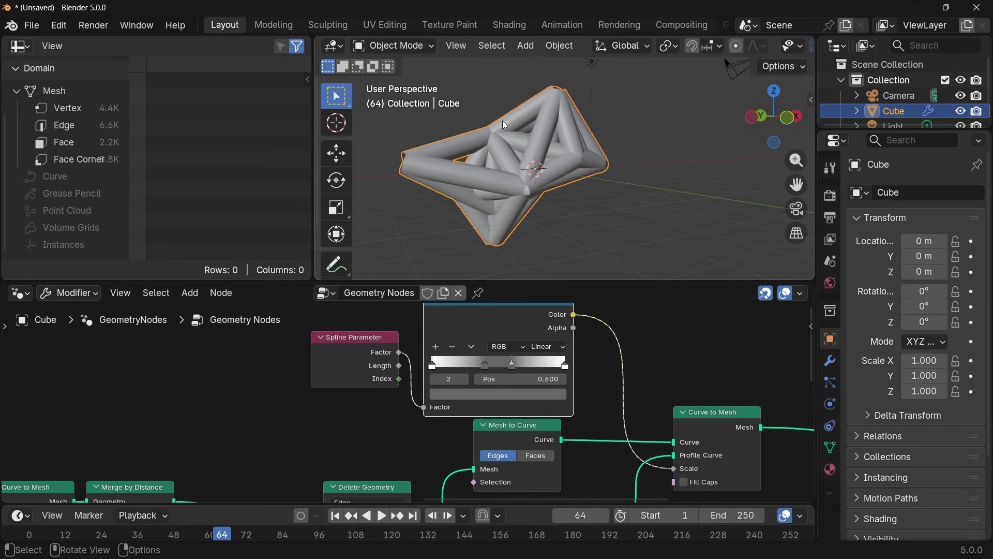
pyautogui.moveTo(502, 120); pyautogui.dragTo(572, 104, button='middle')
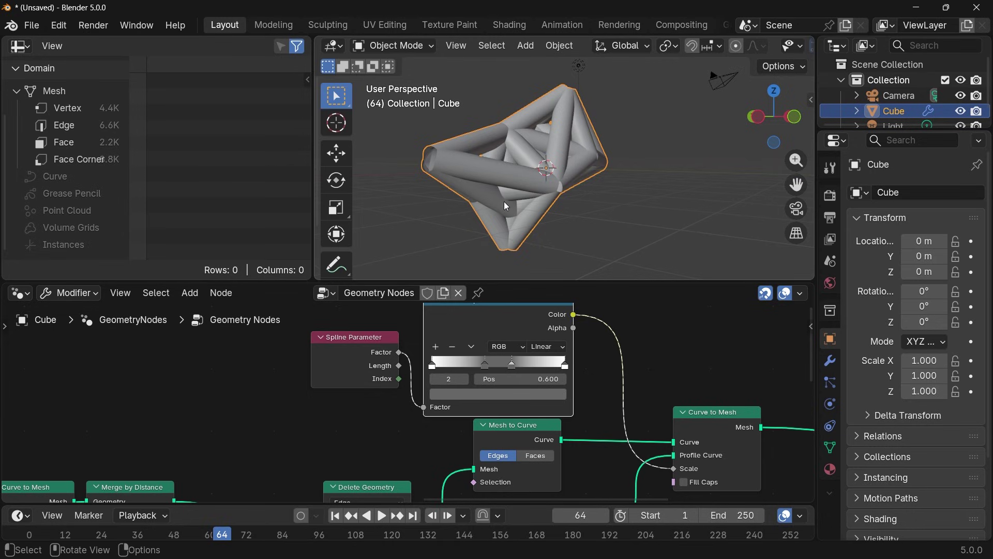
pyautogui.moveTo(503, 201); pyautogui.dragTo(493, 207, button='middle')
pyautogui.moveTo(582, 406); pyautogui.dragTo(539, 332, button='middle')
pyautogui.scroll(-1, 539, 331)
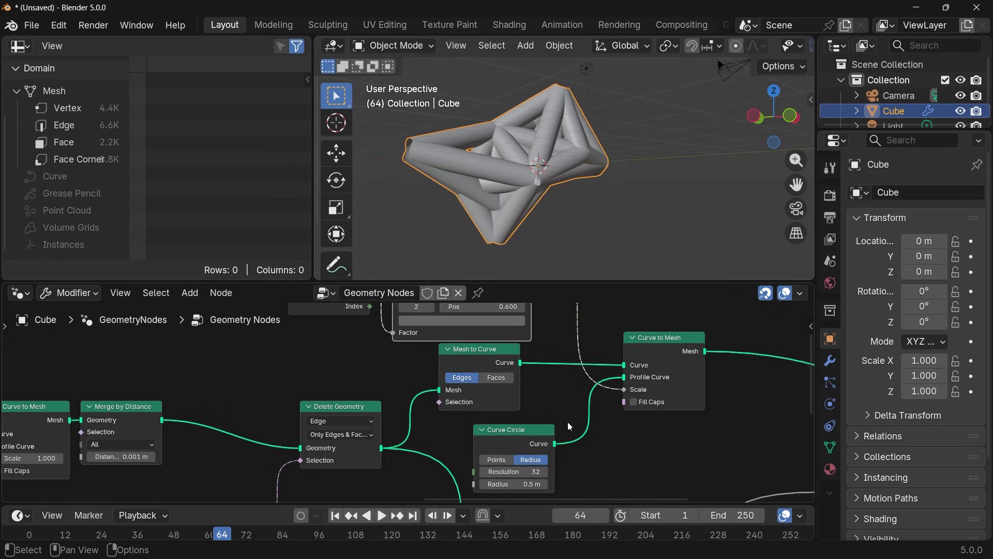
pyautogui.hotkey('shift', 'a')
pyautogui.moveTo(585, 435)
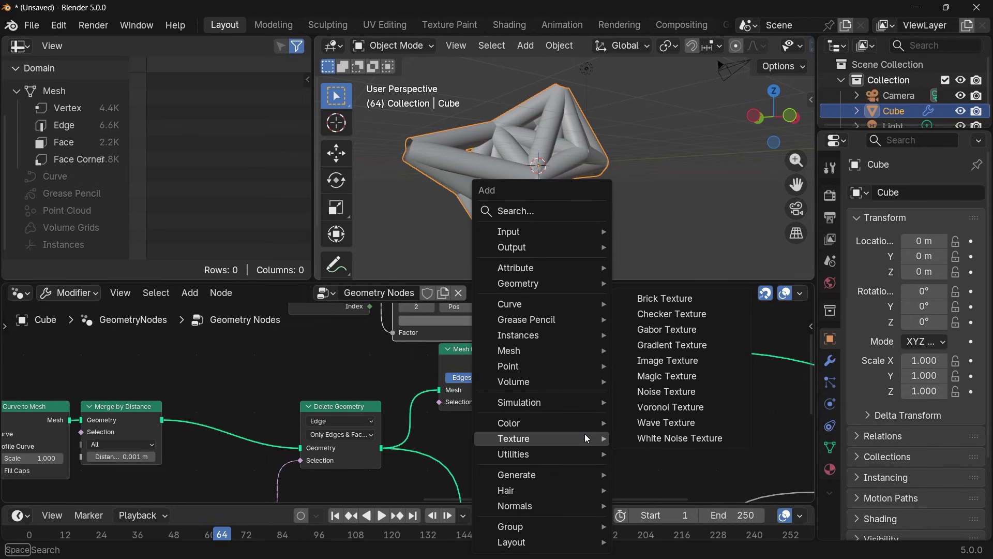
pyautogui.write('resample')
pyautogui.press('Return')
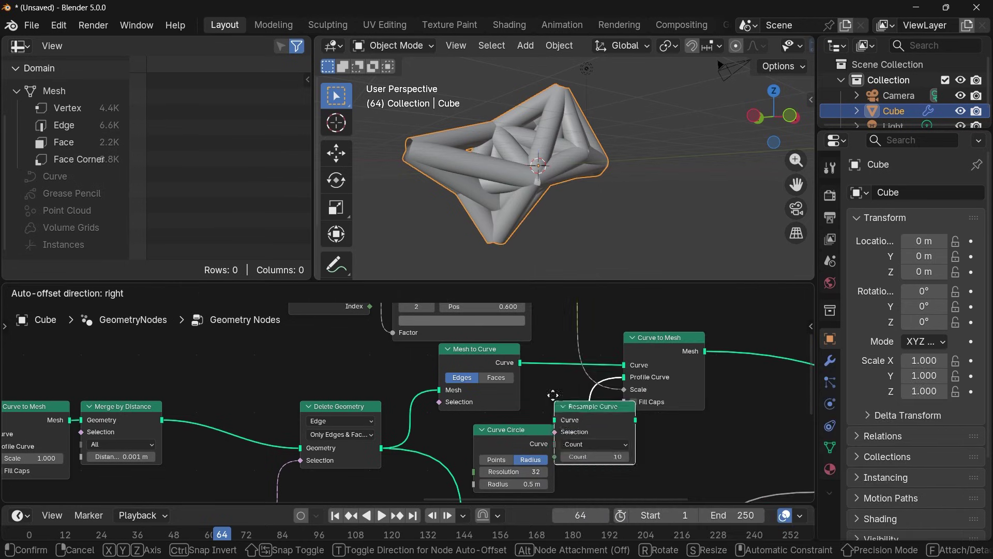
pyautogui.click(501, 358)
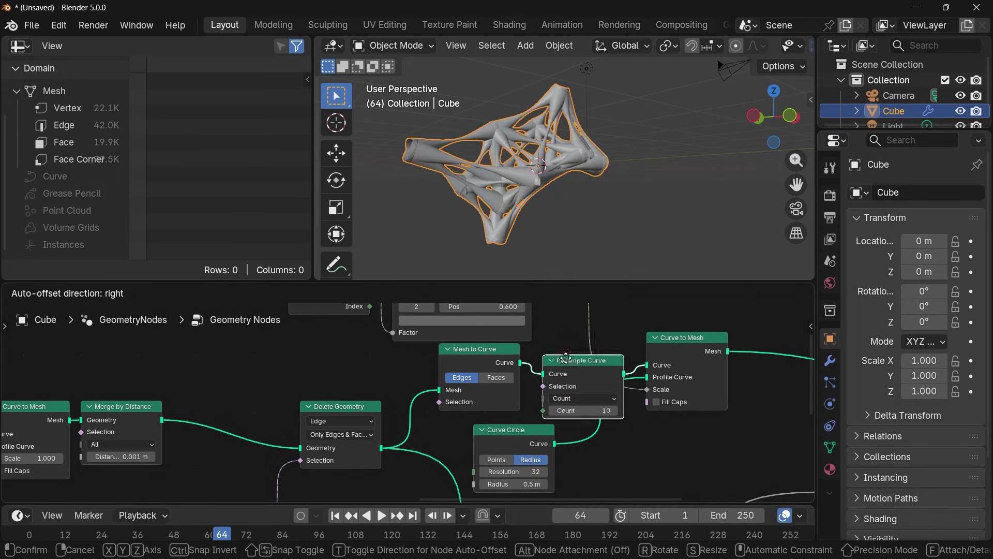
# Step: Set the Resample Curve node's count to 200
pyautogui.scroll(2, 559, 387)
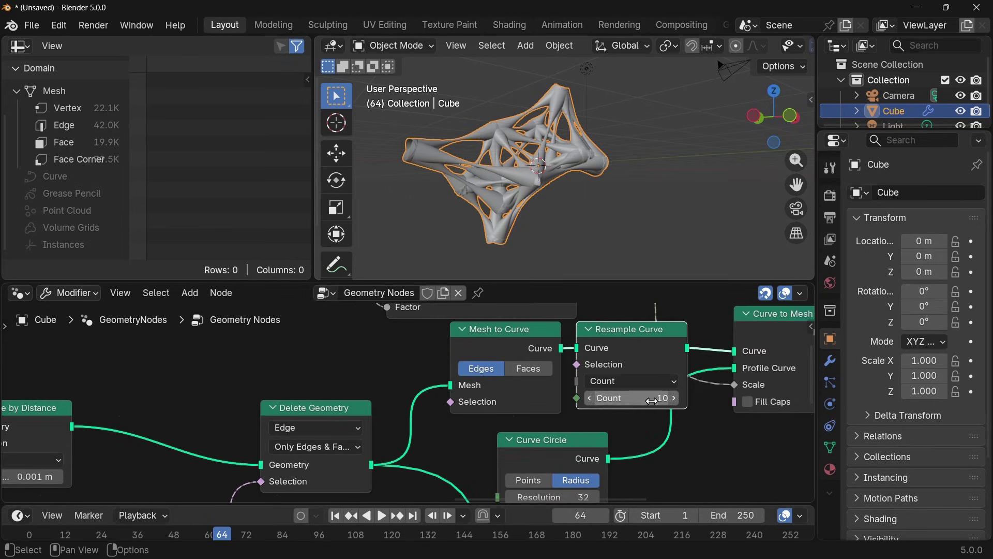
pyautogui.click(586, 399)
pyautogui.write('200')
pyautogui.press('Return')
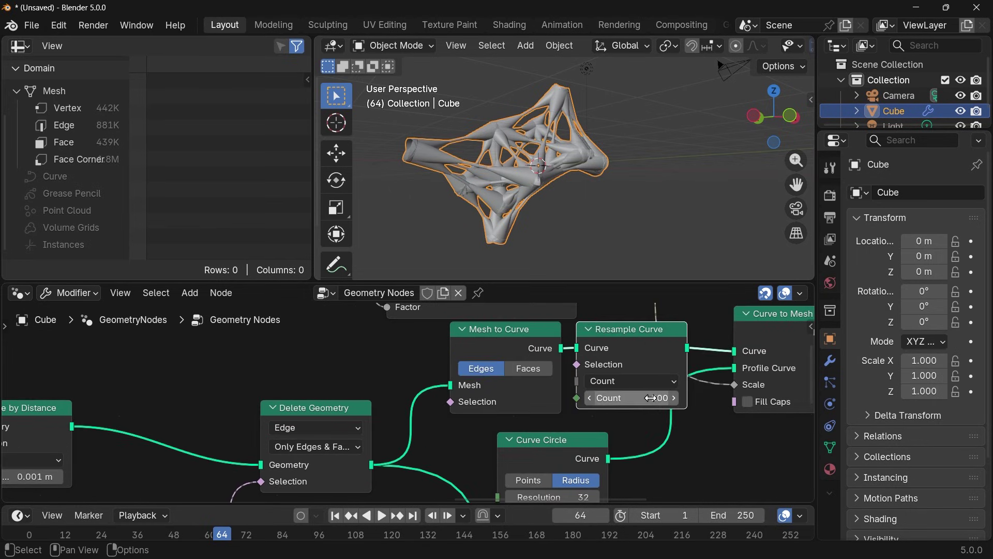
# Step: Switch the Color Ramp's interpolation to Ease to smooth the tapering of the tubes
pyautogui.scroll(5, 569, 118)
pyautogui.keyDown('shift'); pyautogui.moveTo(569, 118); pyautogui.dragTo(489, 179, button='middle'); pyautogui.keyUp('shift')
pyautogui.scroll(3, 569, 163)
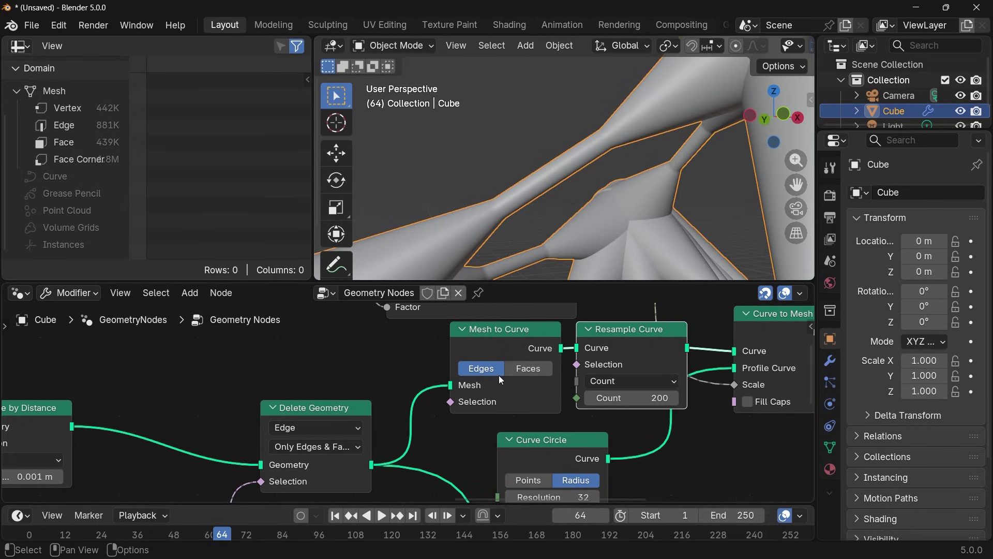
pyautogui.moveTo(499, 375); pyautogui.dragTo(502, 522, button='middle')
pyautogui.click(538, 383)
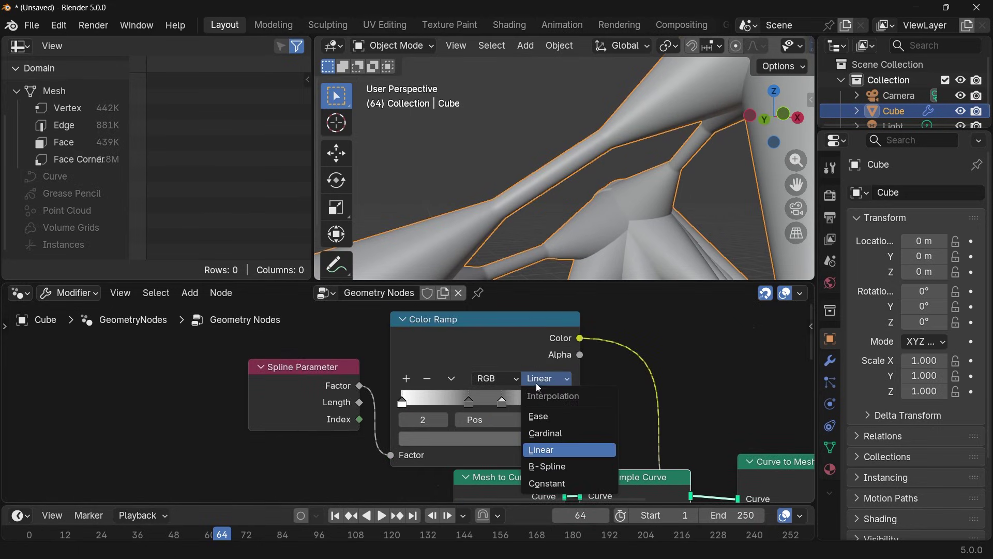
pyautogui.click(540, 416)
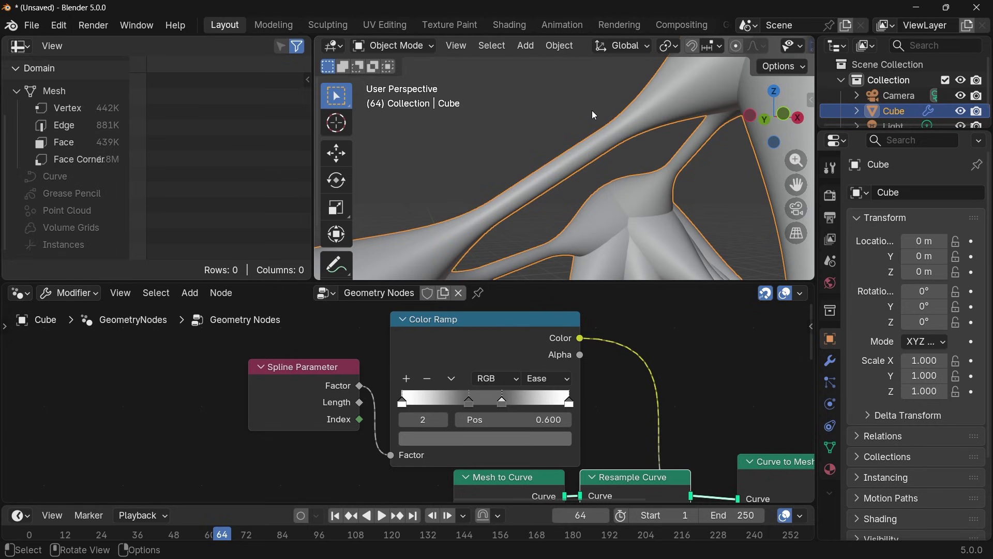
pyautogui.scroll(-8, 591, 110)
pyautogui.moveTo(593, 123); pyautogui.dragTo(489, 169, button='middle')
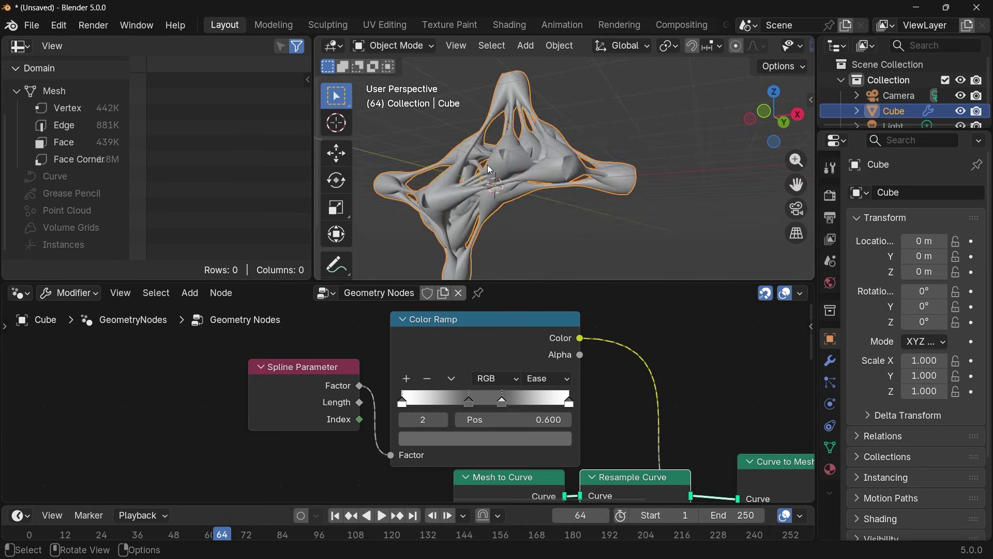
# Step: Enable Fill Caps on the Curve to Mesh node to close the tube ends
pyautogui.scroll(5, 489, 166)
pyautogui.moveTo(614, 115); pyautogui.dragTo(617, 123, button='middle')
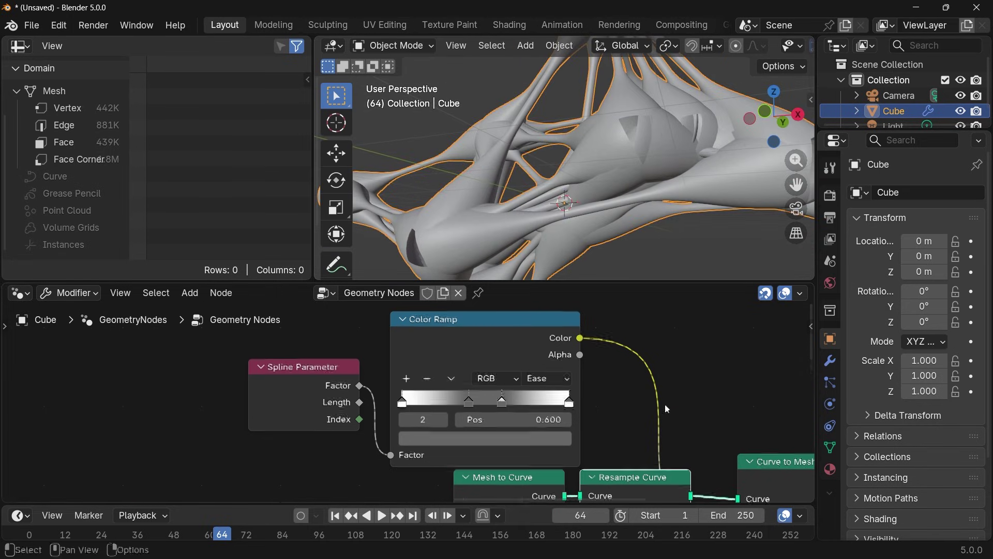
pyautogui.scroll(-4, 698, 414)
pyautogui.moveTo(734, 424); pyautogui.dragTo(607, 321, button='middle')
pyautogui.click(607, 410)
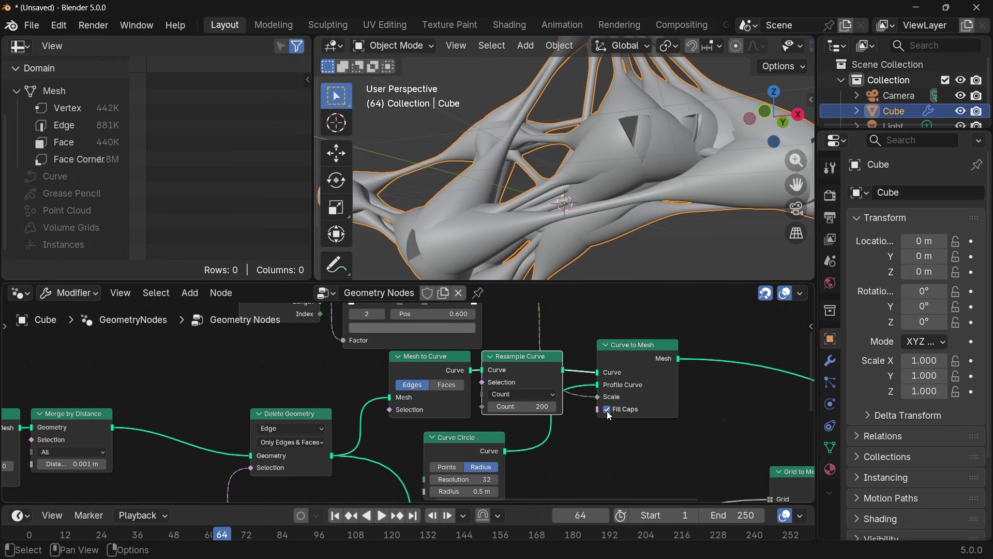
pyautogui.moveTo(627, 182); pyautogui.dragTo(510, 228, button='middle')
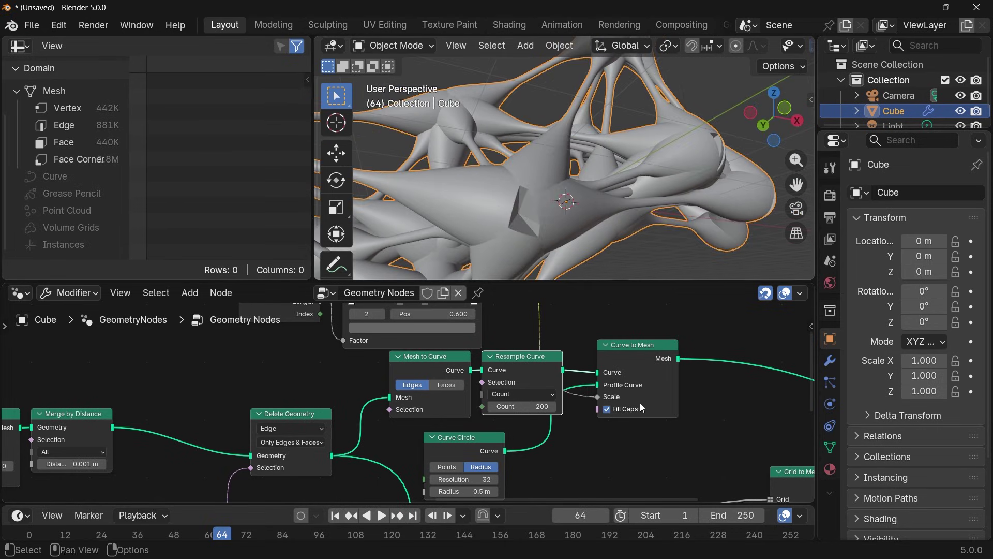
# Step: Insert a Mesh to SDF Grid node after the Curve to Mesh node
pyautogui.scroll(-2, 640, 403)
pyautogui.moveTo(641, 403); pyautogui.dragTo(531, 395, button='middle')
pyautogui.hotkey('shift', 'a')
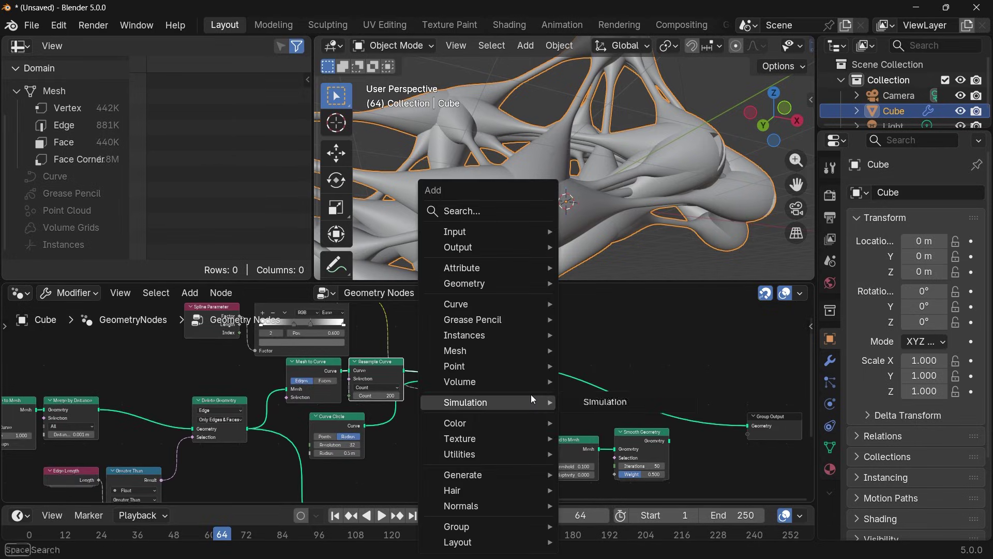
pyautogui.write('mesh tosdf')
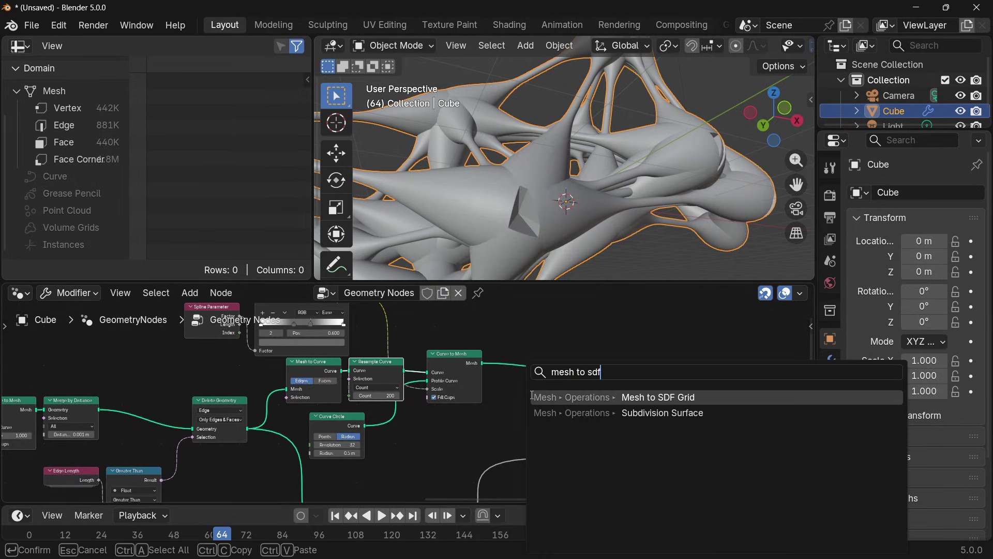
pyautogui.press('Return')
pyautogui.moveTo(523, 378); pyautogui.dragTo(595, 398)
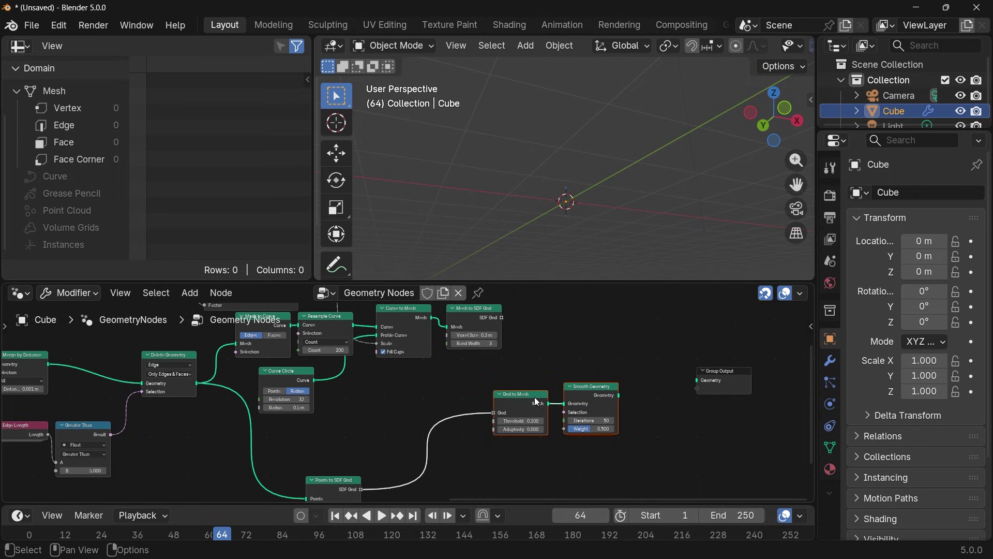
# Step: Connect the Mesh to SDF Grid output to Grid to Mesh, and connect Smooth Geometry to the Group Output
pyautogui.moveTo(535, 396); pyautogui.dragTo(590, 389)
pyautogui.moveTo(502, 317); pyautogui.dragTo(549, 404)
pyautogui.moveTo(674, 387); pyautogui.dragTo(696, 380)
pyautogui.moveTo(521, 186); pyautogui.dragTo(551, 218, button='middle')
# Step: Set the Mesh to SDF Grid node's voxel size to 0.05 m and inspect the resulting mesh
pyautogui.scroll(2, 465, 388)
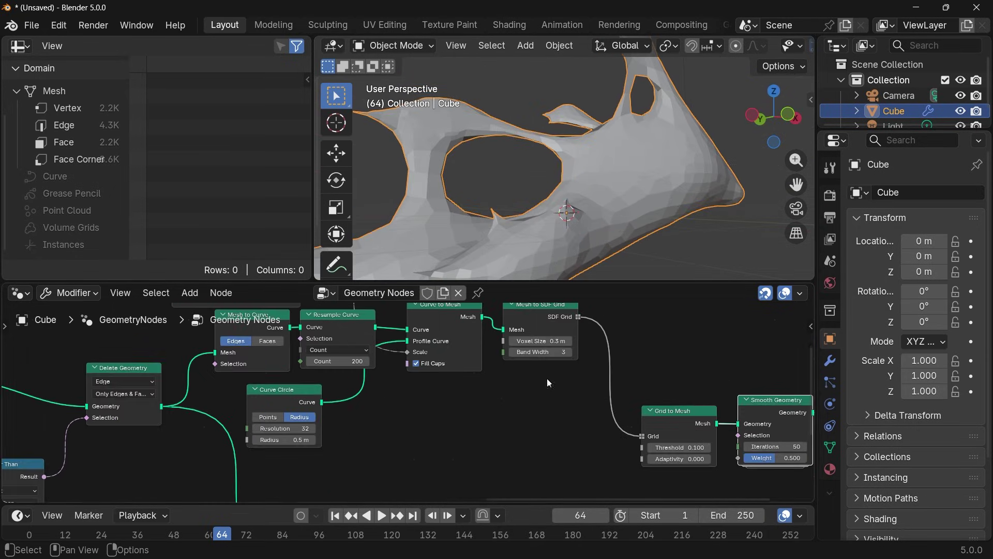
pyautogui.click(538, 340)
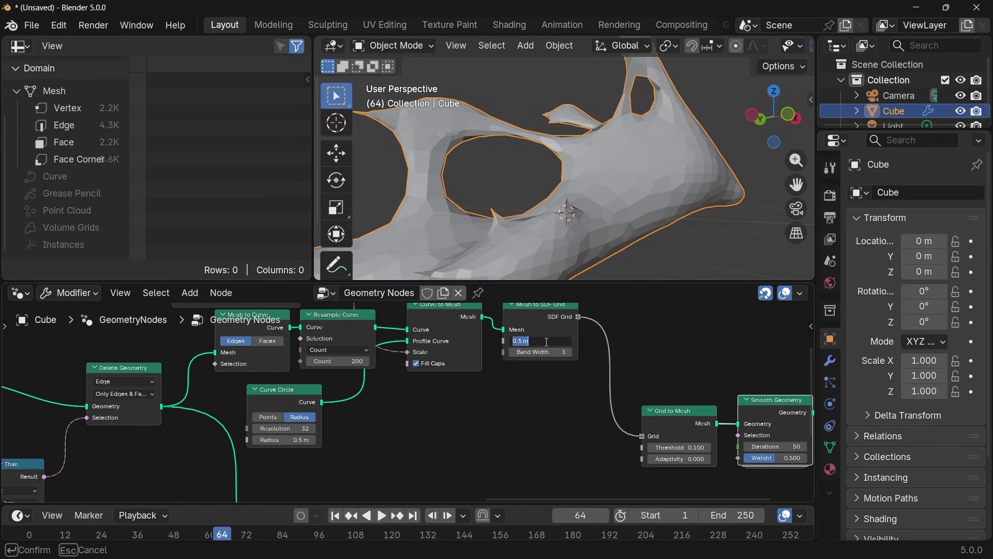
pyautogui.write('0.05')
pyautogui.press('Return')
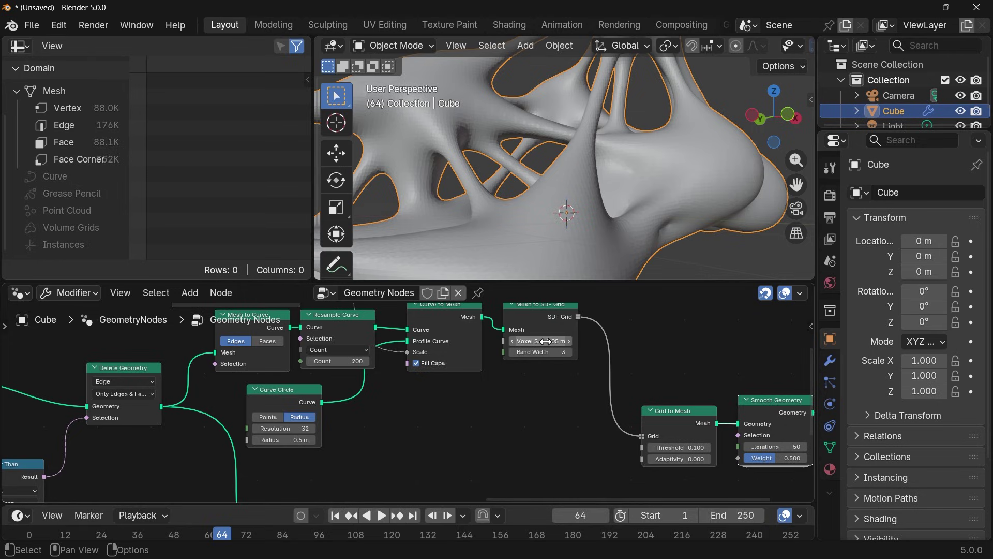
pyautogui.moveTo(538, 227); pyautogui.dragTo(555, 195, button='middle')
pyautogui.scroll(2, 549, 159)
pyautogui.scroll(-5, 568, 148)
pyautogui.moveTo(612, 206); pyautogui.dragTo(619, 143, button='middle')
pyautogui.scroll(-2, 591, 398)
pyautogui.scroll(-3, 591, 399)
# Step: Move the Points to SDF Grid node closer to the Grid to Mesh node
pyautogui.moveTo(606, 419); pyautogui.dragTo(575, 340, button='middle')
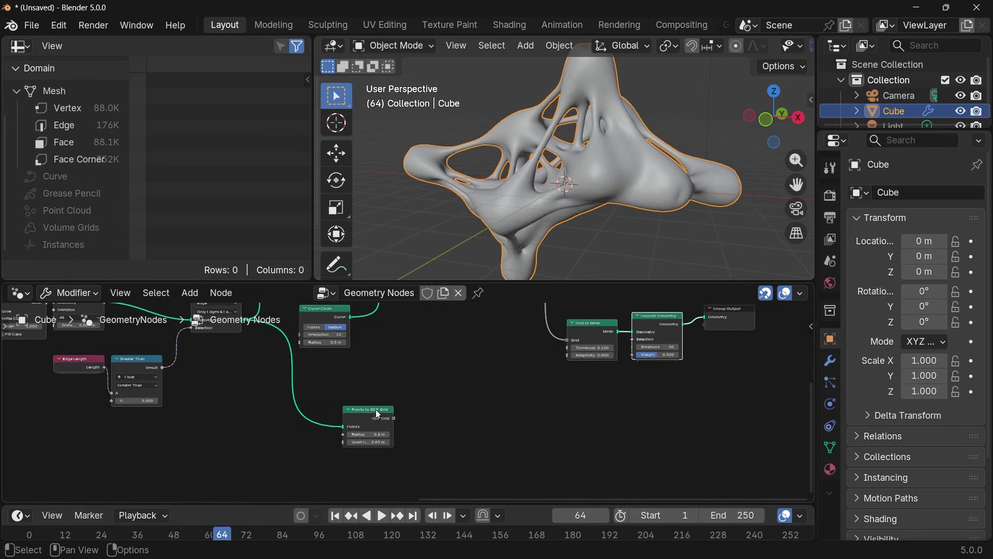
pyautogui.moveTo(381, 411); pyautogui.dragTo(442, 371)
pyautogui.scroll(5, 443, 373)
pyautogui.moveTo(660, 314); pyautogui.dragTo(590, 383, button='middle')
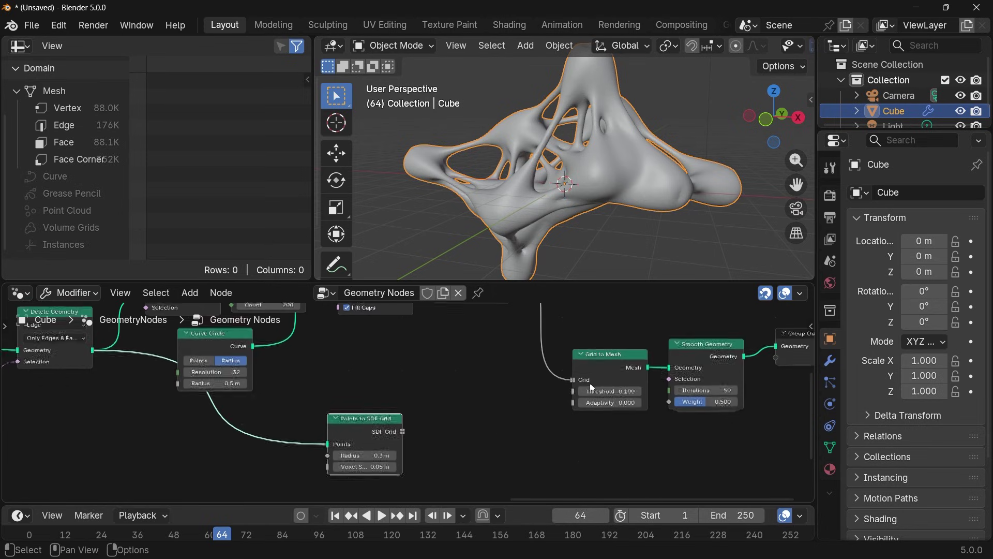
pyautogui.scroll(-4, 498, 415)
pyautogui.scroll(1, 498, 415)
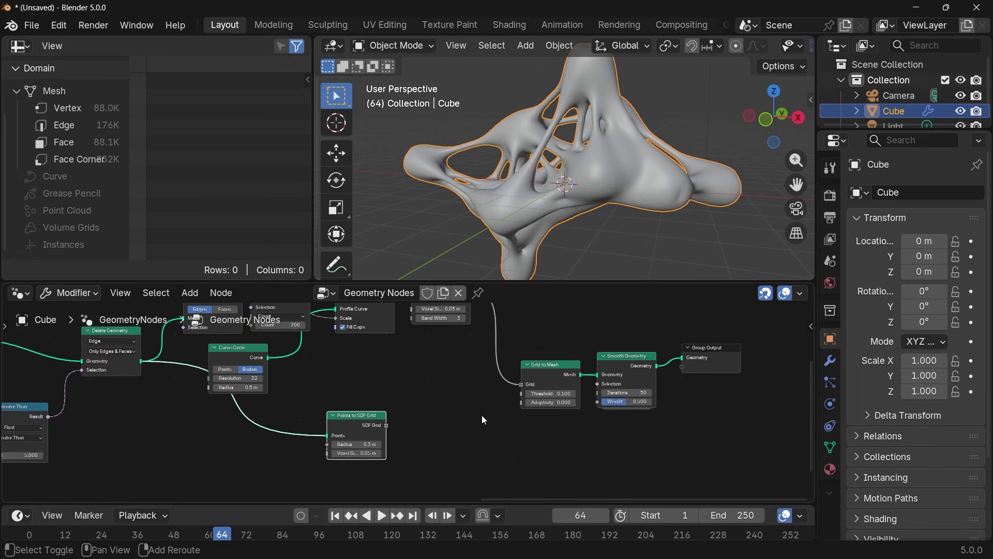
# Step: Insert an SDF Grid Boolean node set to Union just before the Grid to Mesh node
pyautogui.hotkey('shift', 'a')
pyautogui.write('df ')
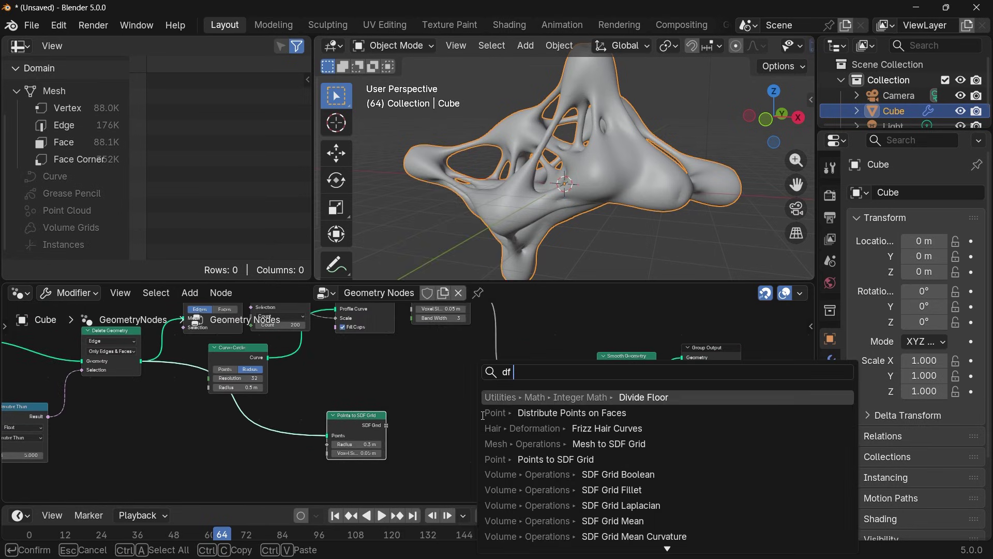
pyautogui.write('boo')
pyautogui.click(592, 401)
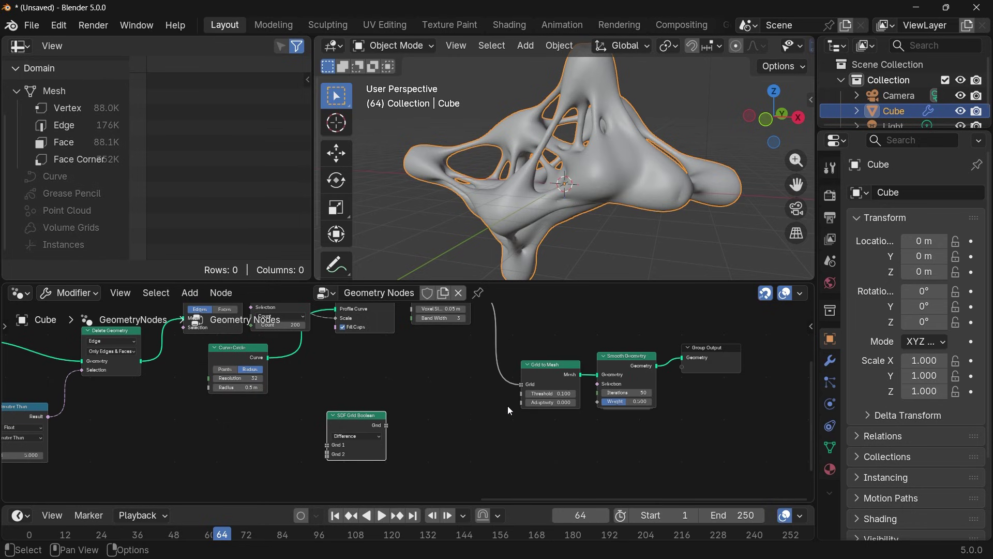
pyautogui.scroll(2, 481, 417)
pyautogui.click(536, 411)
pyautogui.click(513, 445)
pyautogui.scroll(-2, 505, 415)
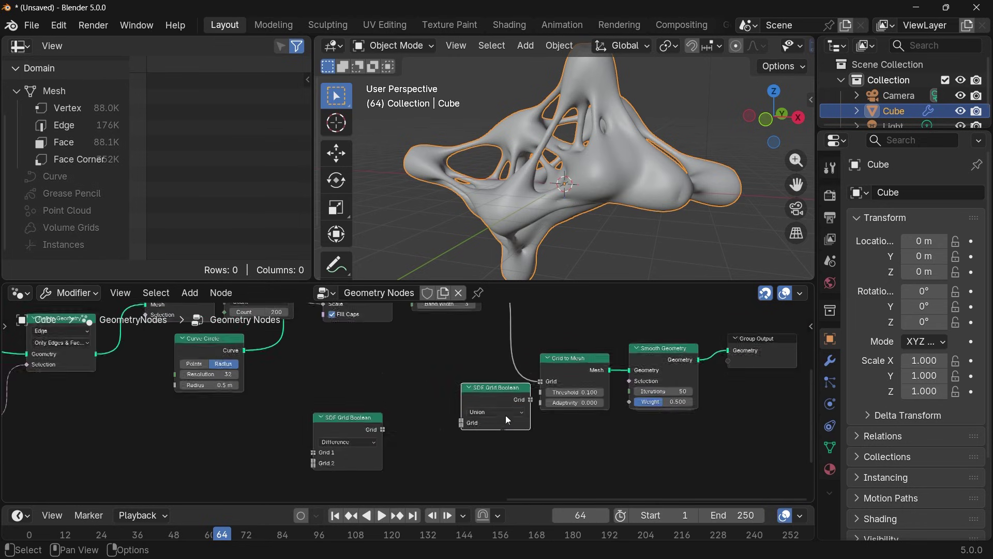
pyautogui.moveTo(442, 445); pyautogui.dragTo(464, 421)
pyautogui.moveTo(342, 412); pyautogui.dragTo(344, 435, button='middle')
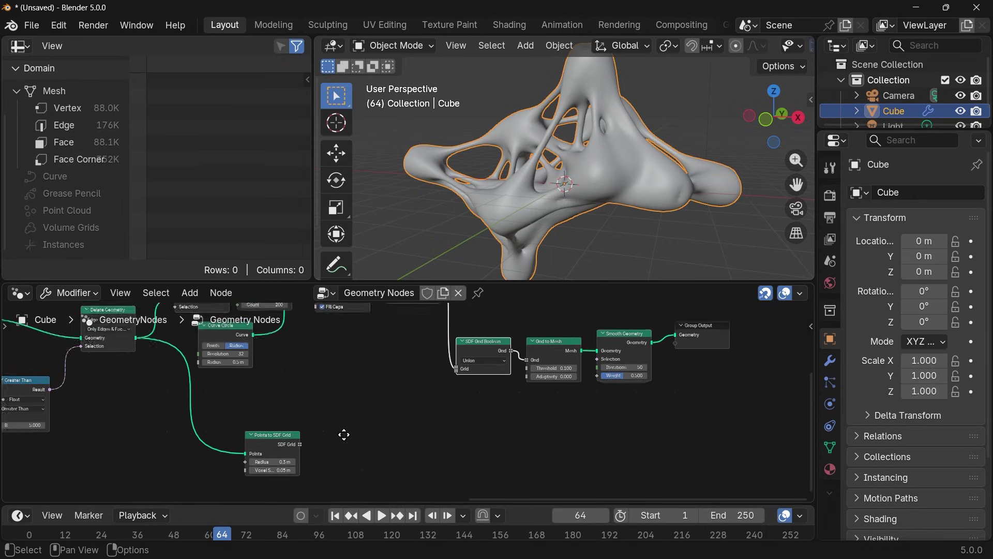
pyautogui.scroll(1, 344, 435)
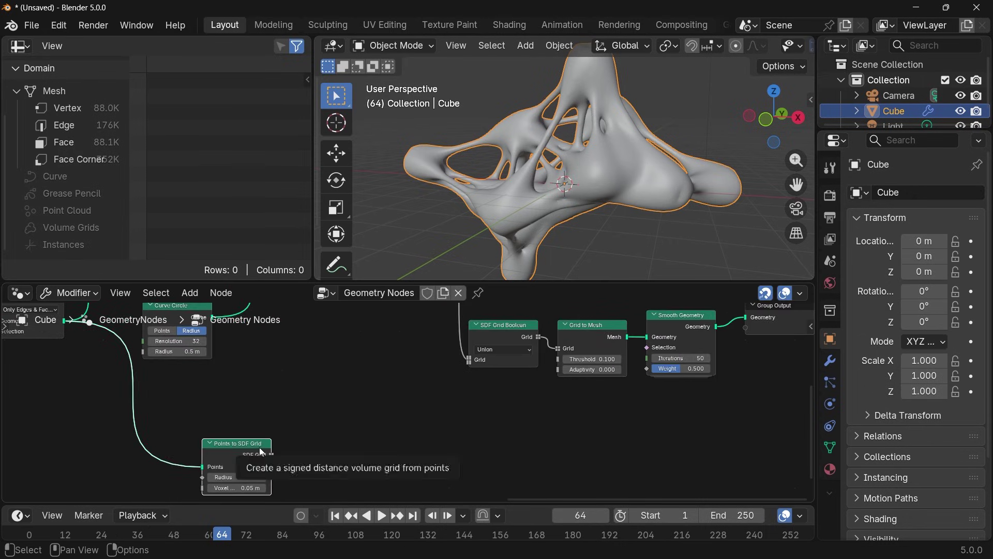
# Step: Connect the Points to SDF Grid output to the union node, and set the Curve Circle's radius to 0.3 m
pyautogui.moveTo(267, 458); pyautogui.dragTo(471, 365)
pyautogui.moveTo(524, 411); pyautogui.dragTo(523, 411)
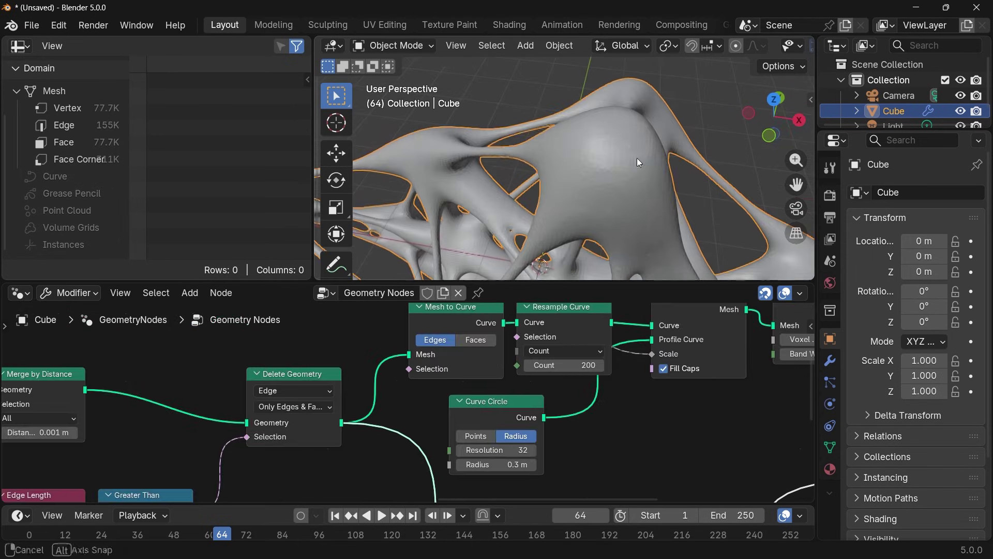
pyautogui.moveTo(647, 155); pyautogui.dragTo(614, 183, button='middle')
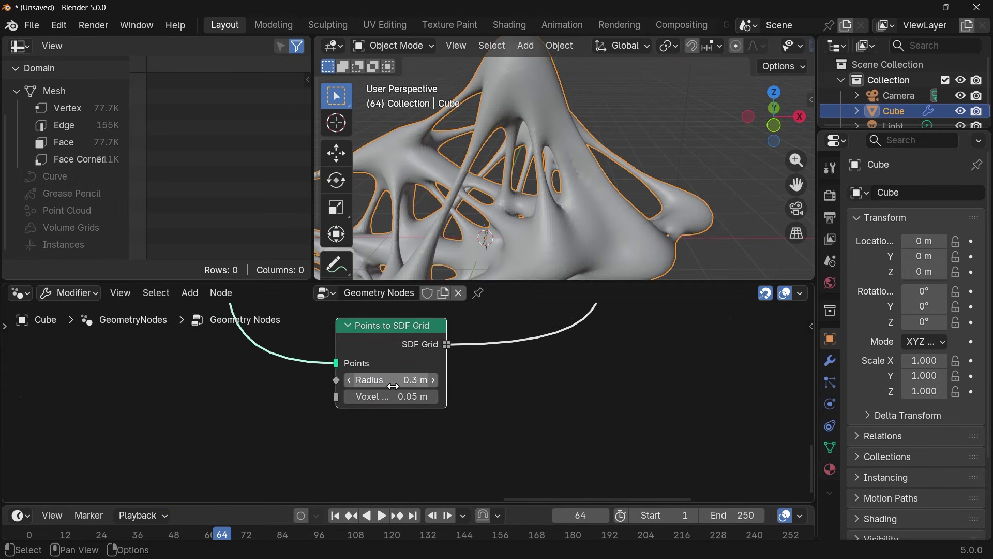
# Step: Set the Points to SDF Grid node's radius to 0.5 m and briefly play the animation to check the shape
pyautogui.scroll(-2, 566, 176)
pyautogui.keyDown('shift'); pyautogui.moveTo(576, 182); pyautogui.dragTo(599, 194, button='middle'); pyautogui.keyUp('shift')
pyautogui.click(413, 381)
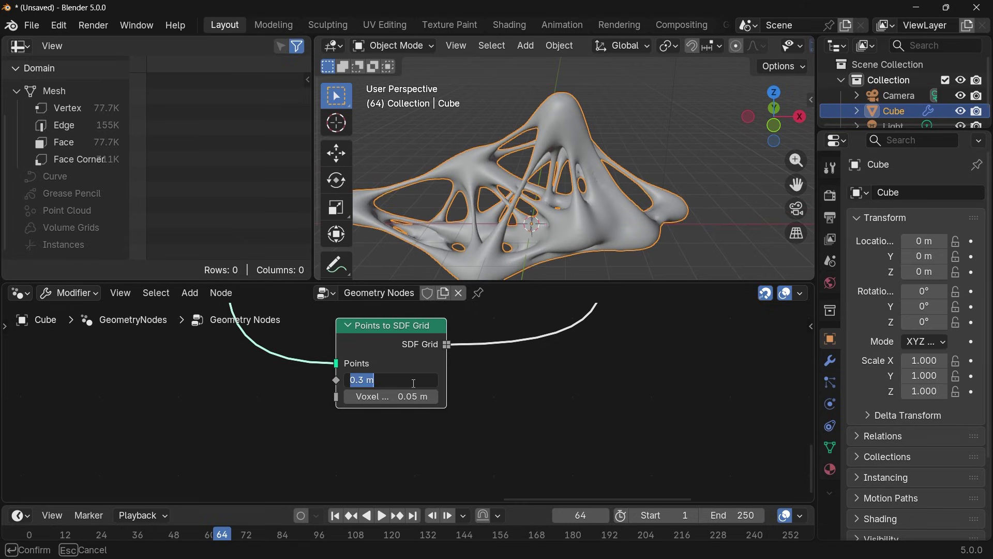
pyautogui.write('0.5')
pyautogui.press('Return')
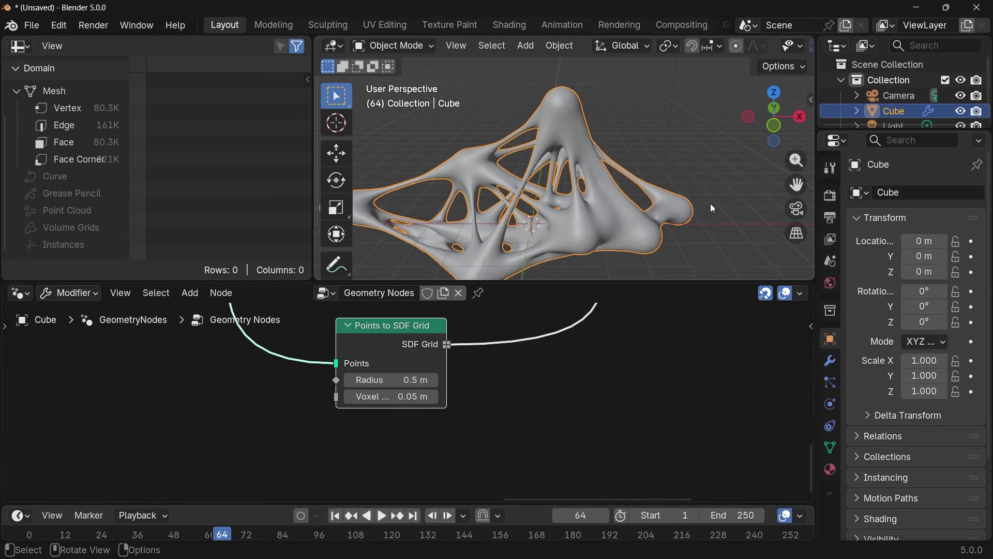
pyautogui.moveTo(713, 209); pyautogui.dragTo(546, 174, button='middle')
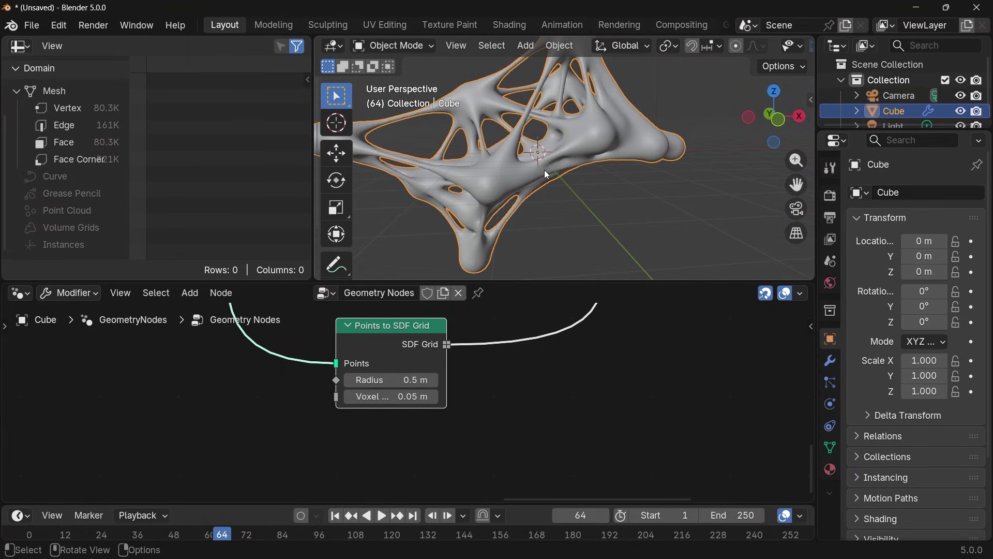
pyautogui.press('space')
pyautogui.press('space')
# Step: Insert a Set Shade Smooth node between Smooth Geometry and Group Output, moving the Group Output away to make room
pyautogui.scroll(-5, 663, 368)
pyautogui.moveTo(662, 370); pyautogui.dragTo(274, 327, button='middle')
pyautogui.scroll(4, 409, 401)
pyautogui.moveTo(687, 346); pyautogui.dragTo(774, 375)
pyautogui.moveTo(705, 399); pyautogui.dragTo(562, 399, button='middle')
pyautogui.scroll(1, 437, 106)
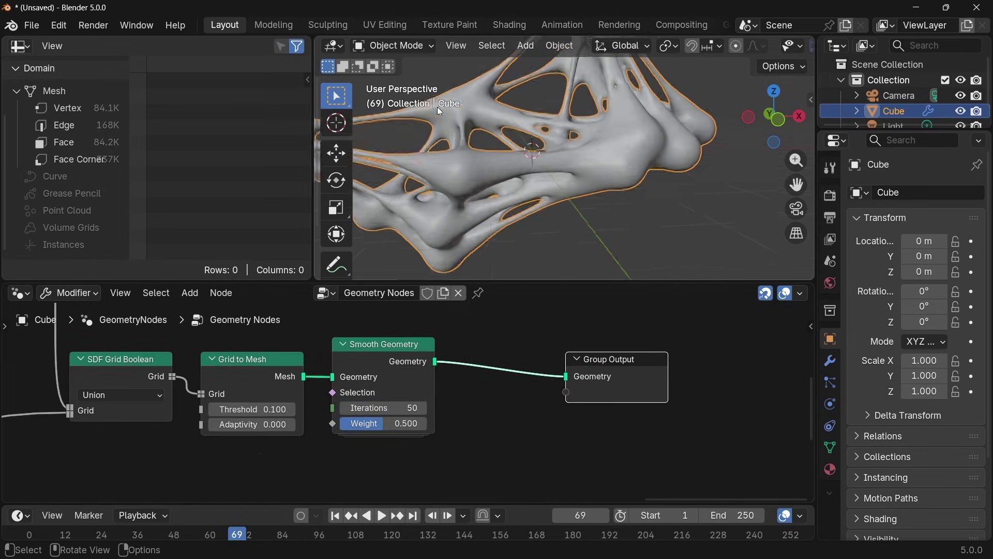
pyautogui.scroll(4, 439, 110)
pyautogui.hotkey('shift', 'a')
pyautogui.write('s')
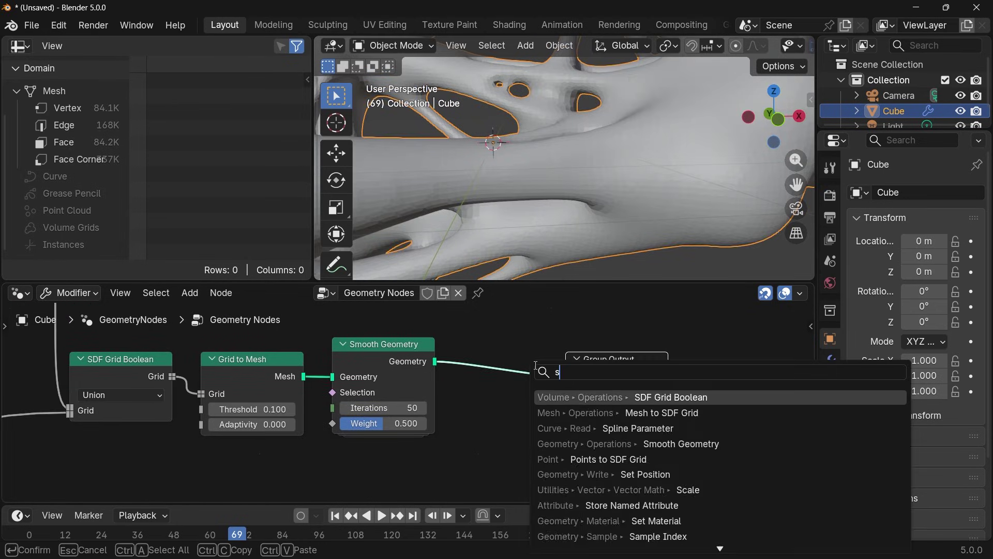
pyautogui.write('et shade')
pyautogui.press('Return')
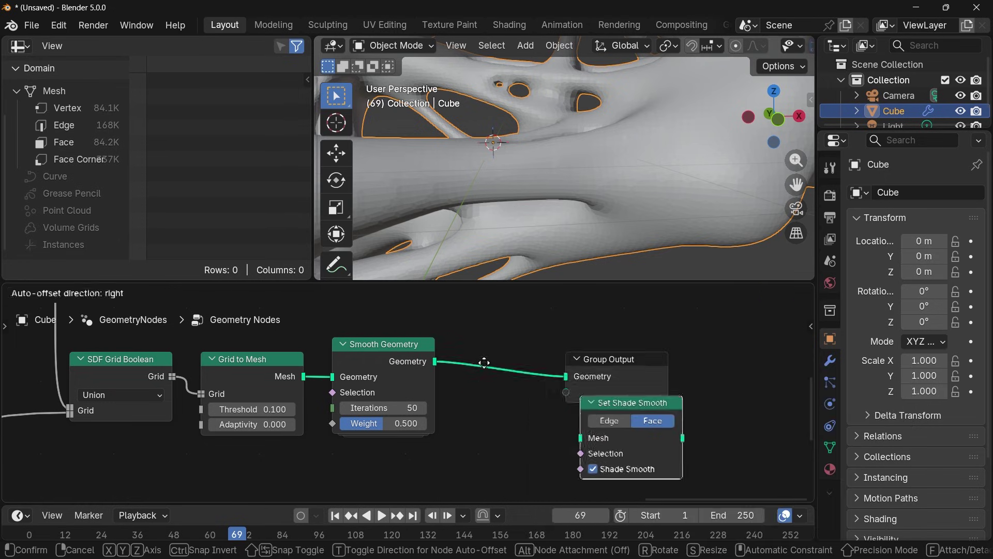
pyautogui.click(629, 393)
pyautogui.scroll(-4, 663, 203)
# Step: Insert a Set Material node before the Group Output and assign the existing Material to it
pyautogui.moveTo(619, 374); pyautogui.dragTo(493, 373, button='middle')
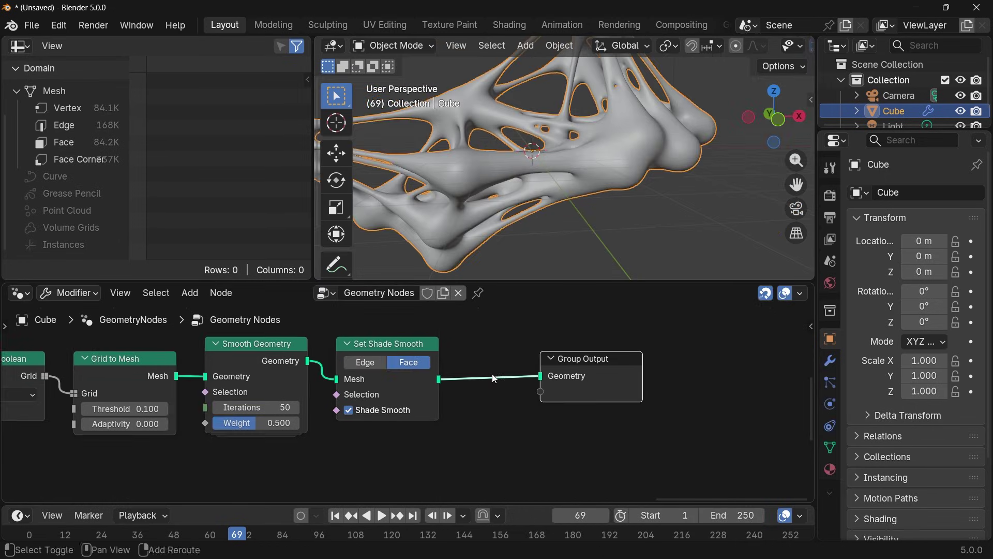
pyautogui.hotkey('shift', 'a')
pyautogui.write('set materl')
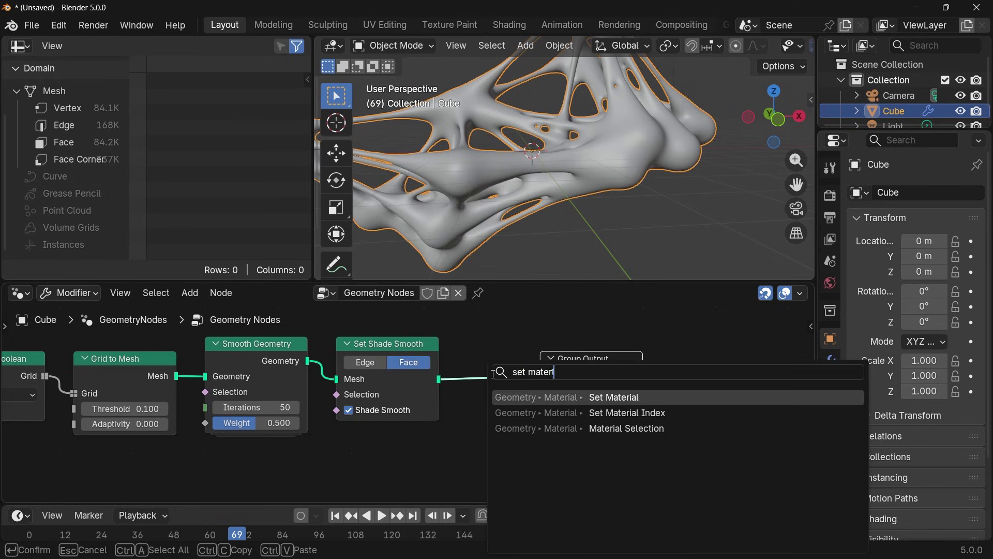
pyautogui.press('Return')
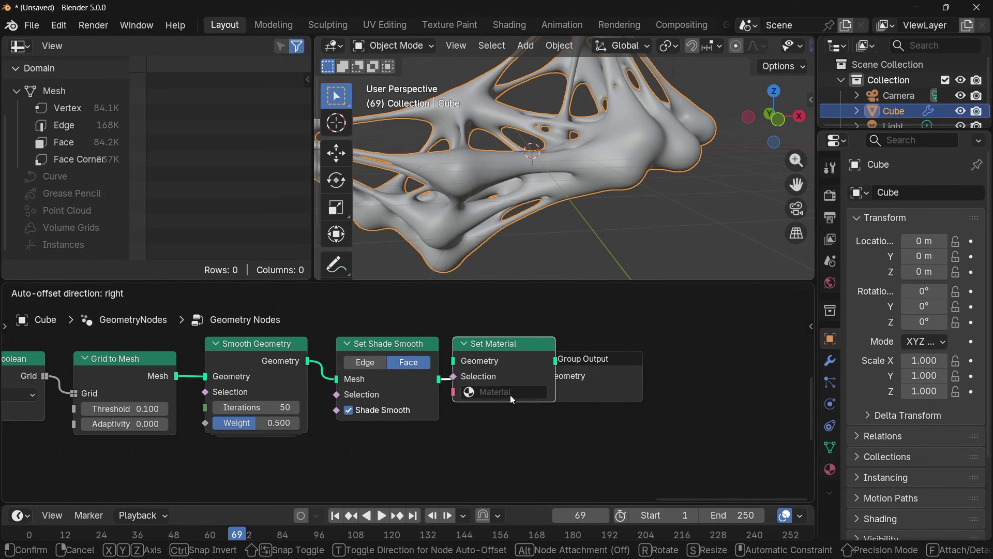
pyautogui.click(525, 398)
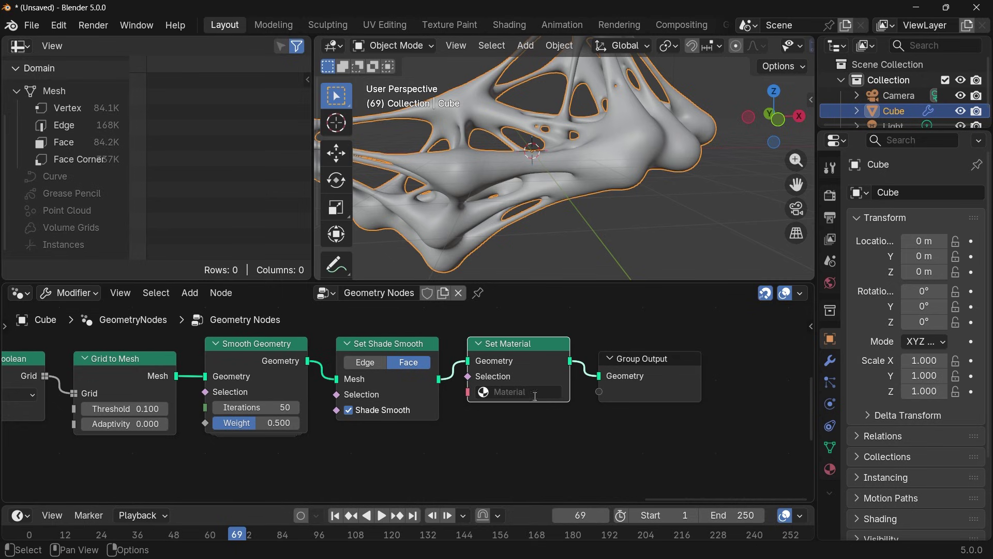
pyautogui.click(528, 391)
pyautogui.click(516, 429)
# Step: Switch the node area to the Shader Editor and set the Principled BSDF's roughness to 1.0
pyautogui.click(19, 293)
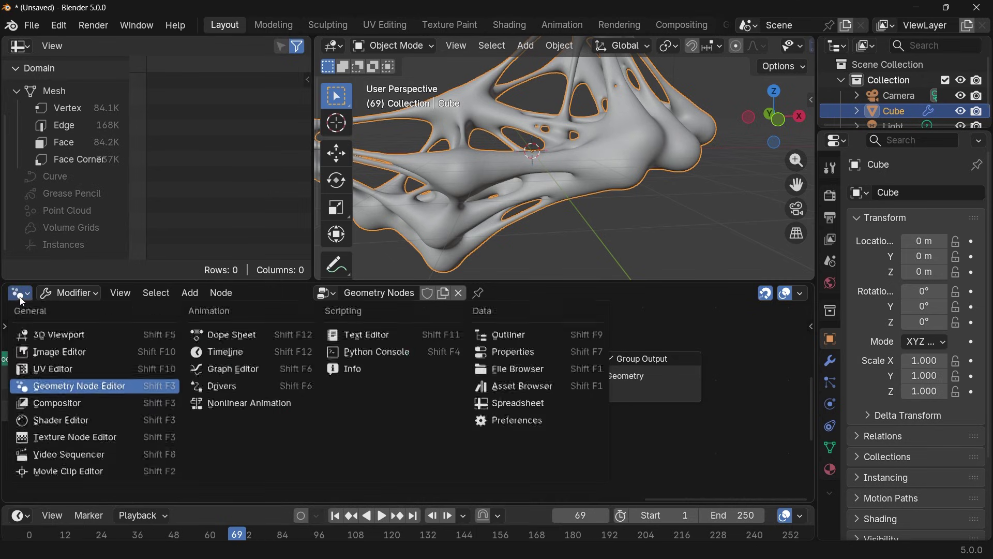
pyautogui.click(73, 419)
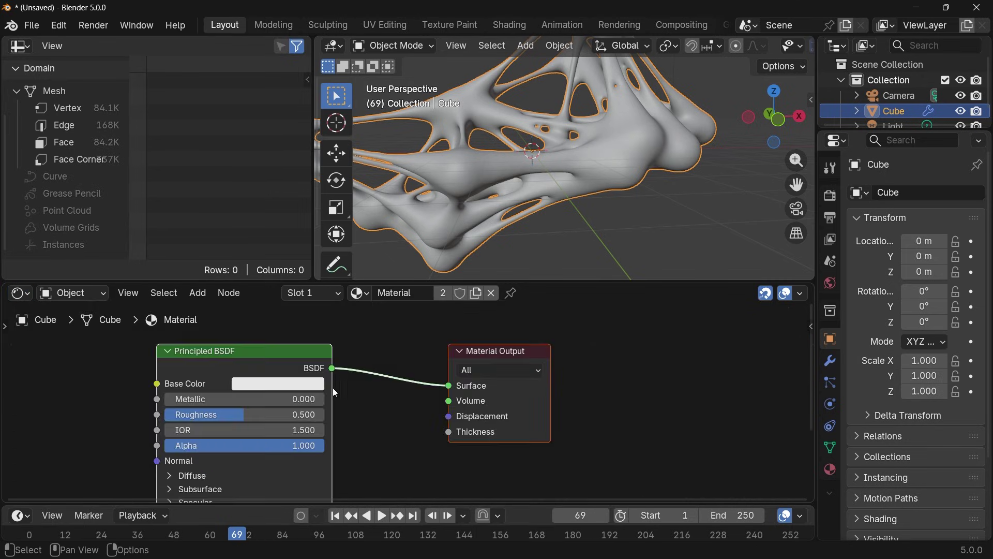
pyautogui.moveTo(489, 395); pyautogui.dragTo(538, 397)
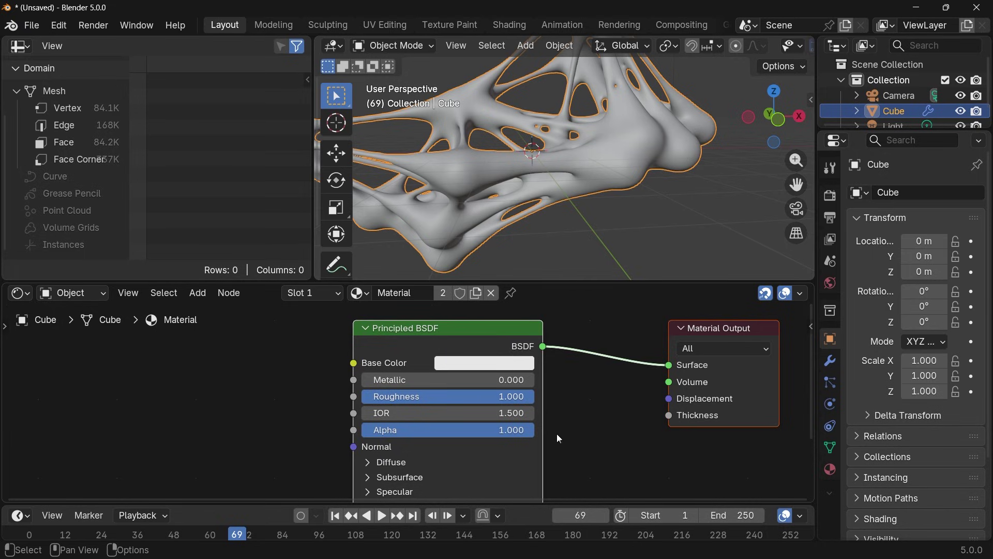
# Step: Switch the viewport to rendered shading and set the Principled BSDF's subsurface weight to 1.0
pyautogui.scroll(-3, 647, 48)
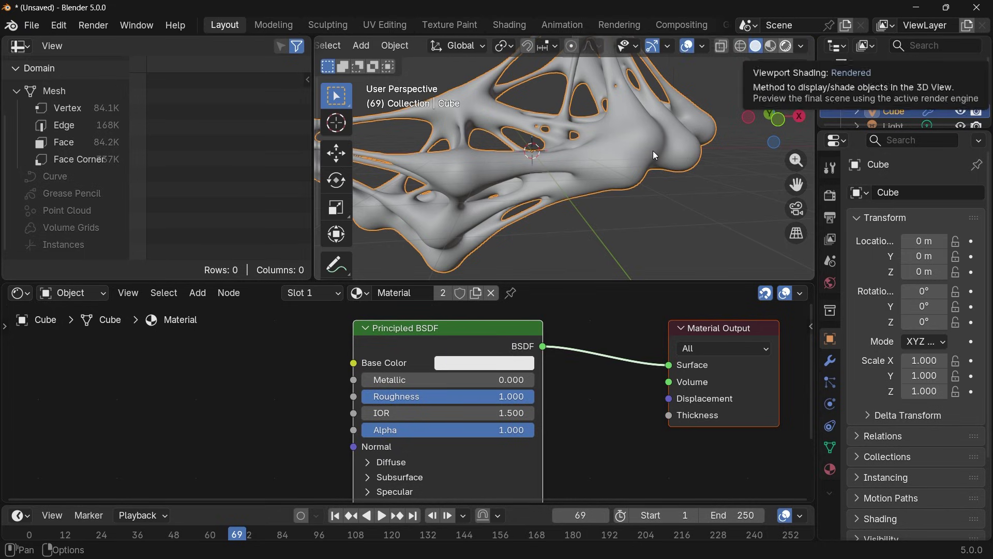
pyautogui.click(394, 478)
pyautogui.moveTo(395, 478); pyautogui.dragTo(424, 421, button='middle')
pyautogui.moveTo(570, 420); pyautogui.dragTo(547, 400, button='middle')
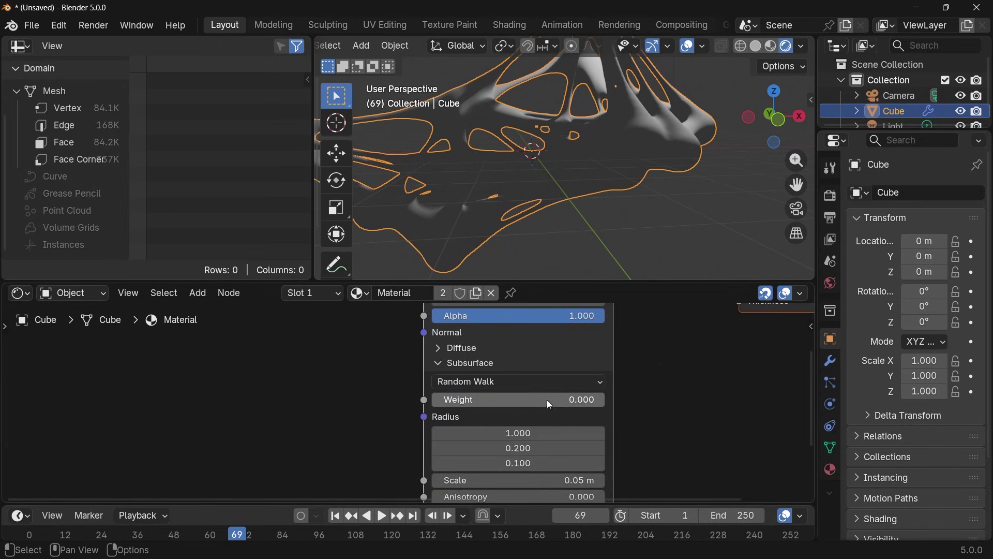
pyautogui.moveTo(507, 409); pyautogui.dragTo(655, 392)
pyautogui.moveTo(641, 437); pyautogui.dragTo(657, 403, button='middle')
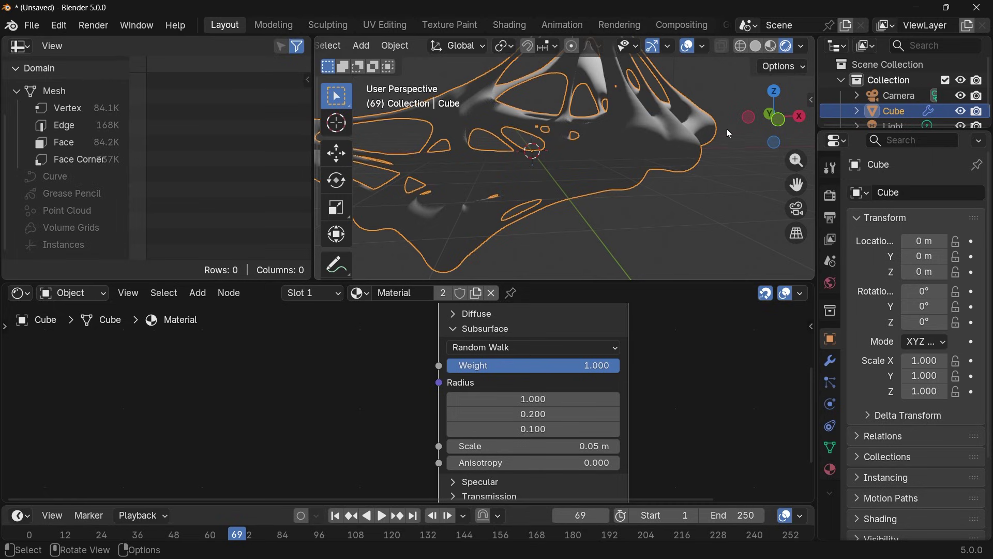
# Step: Set the Principled BSDF's first subsurface radius value to 0.1 and the second to 10
pyautogui.click(543, 400)
pyautogui.write('0.1')
pyautogui.press('Return')
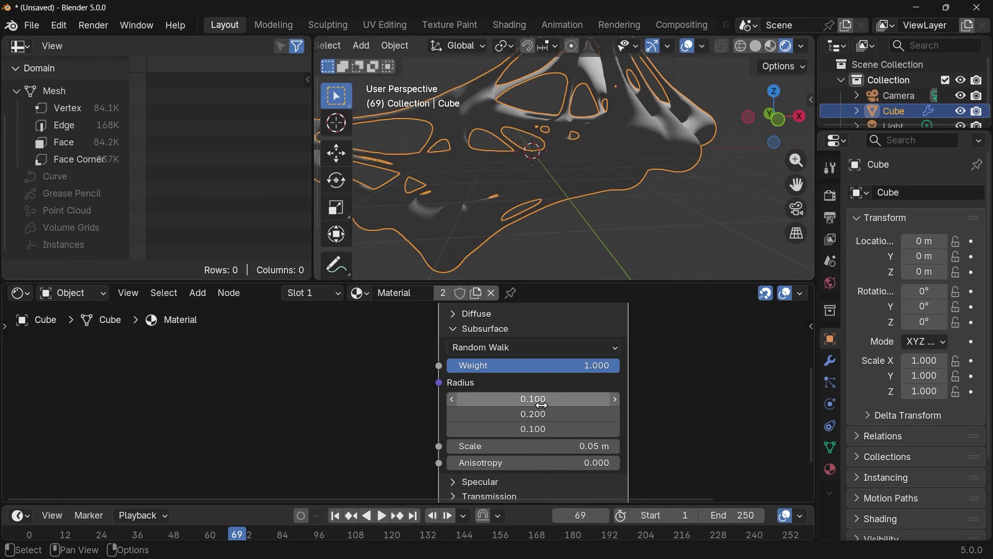
pyautogui.moveTo(538, 414); pyautogui.dragTo(610, 414)
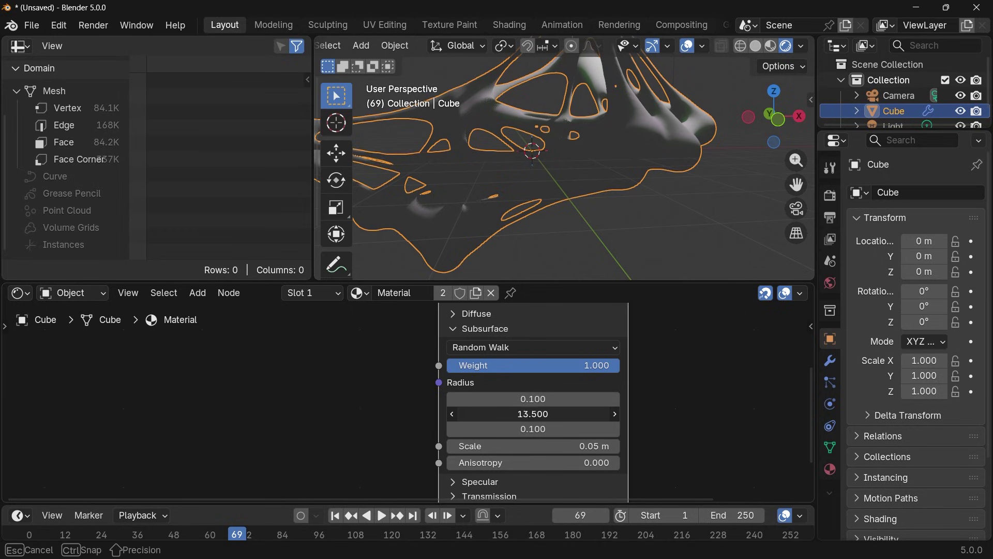
pyautogui.click(539, 414)
pyautogui.write('10')
pyautogui.press('Return')
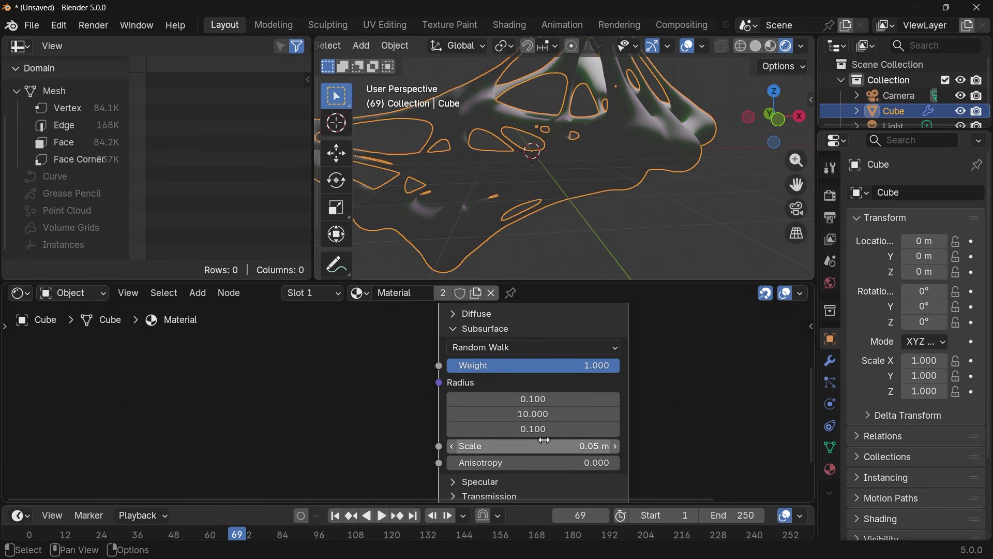
# Step: Set the Principled BSDF's subsurface scale to 1 m and inspect the mesh from another angle
pyautogui.click(545, 443)
pyautogui.write('1')
pyautogui.press('Return')
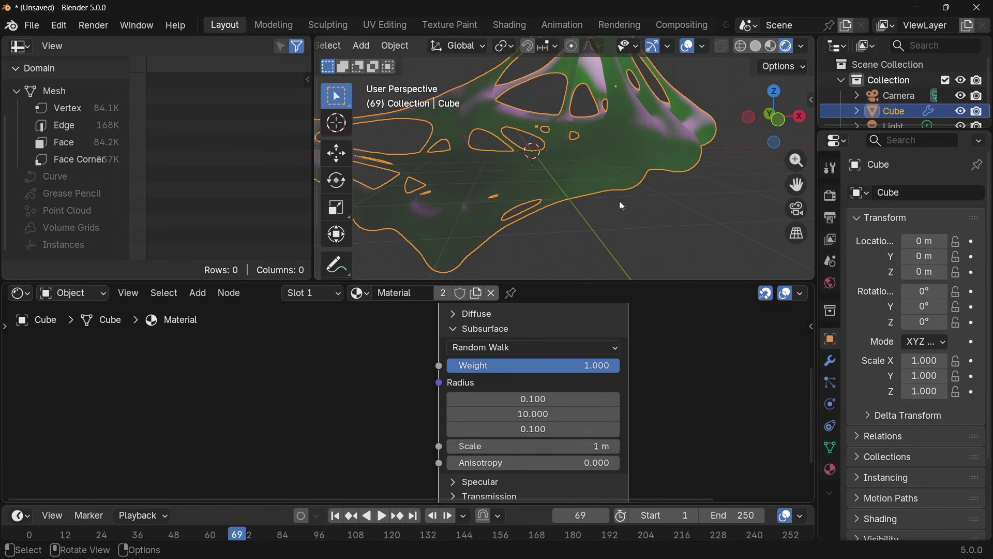
pyautogui.moveTo(620, 200); pyautogui.dragTo(511, 156, button='middle')
pyautogui.moveTo(623, 164); pyautogui.dragTo(761, 163, button='middle')
# Step: Change the Principled BSDF's base color to a light green and bring up the scene's render settings
pyautogui.moveTo(685, 357); pyautogui.dragTo(768, 554, button='middle')
pyautogui.click(653, 419)
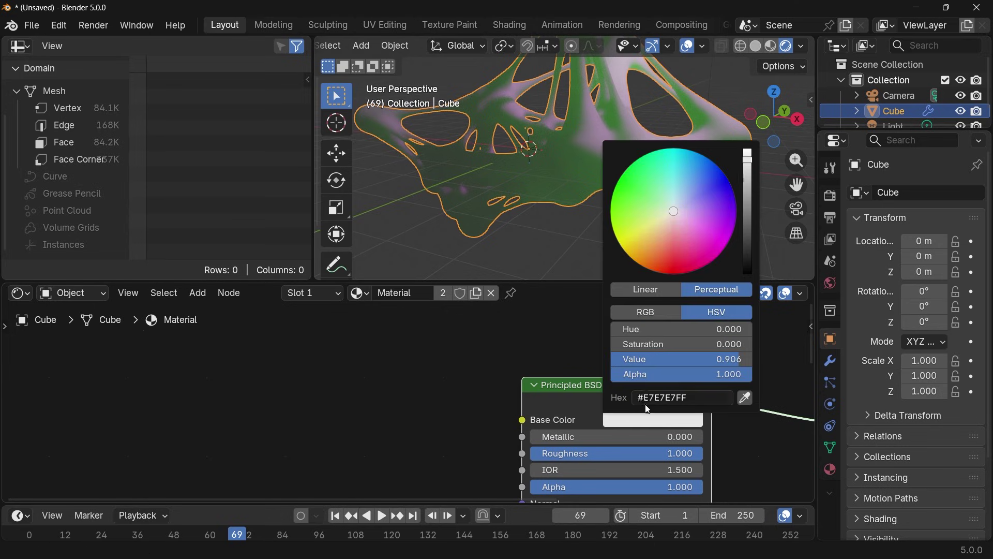
pyautogui.moveTo(663, 206); pyautogui.dragTo(629, 194)
pyautogui.moveTo(708, 127); pyautogui.dragTo(635, 158, button='middle')
pyautogui.click(830, 196)
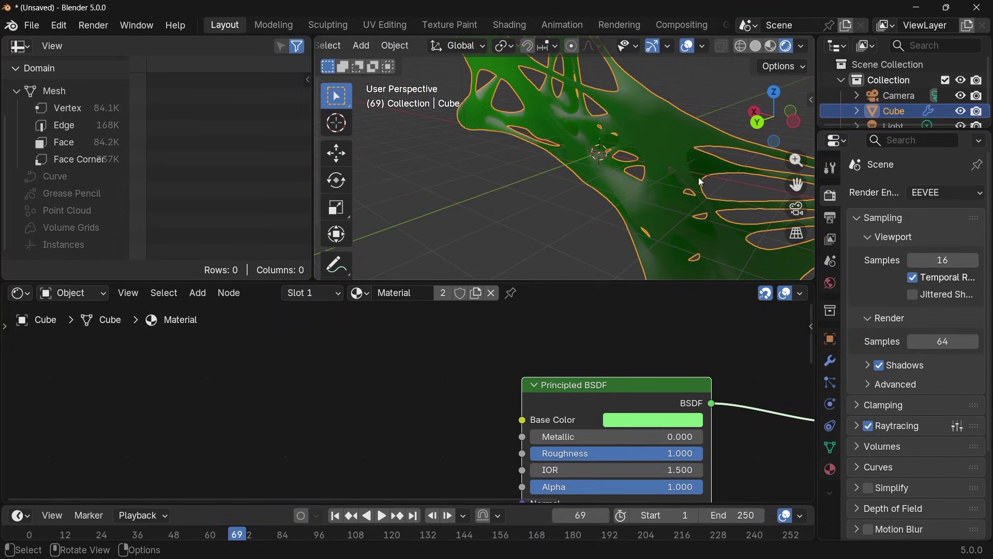
pyautogui.moveTo(649, 273)
pyautogui.mouseDown(button='middle')
pyautogui.moveTo(618, 229)
pyautogui.moveTo(638, 263)
pyautogui.mouseUp(button='middle')
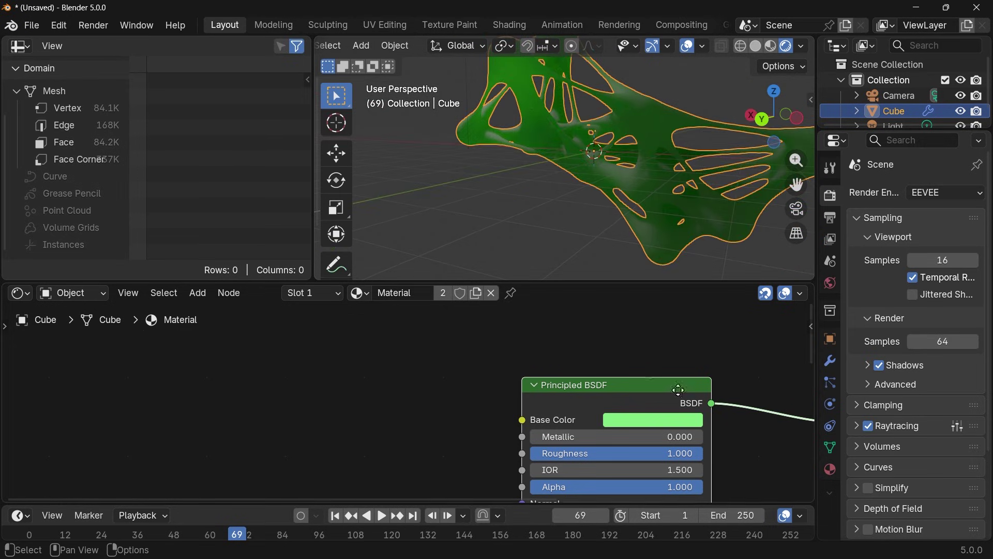
# Step: Add an Ambient Occlusion node and insert a Mix Shader between the Principled BSDF and the Material Output
pyautogui.scroll(-3, 675, 387)
pyautogui.moveTo(771, 434); pyautogui.dragTo(590, 399, button='middle')
pyautogui.hotkey('shift', 'a')
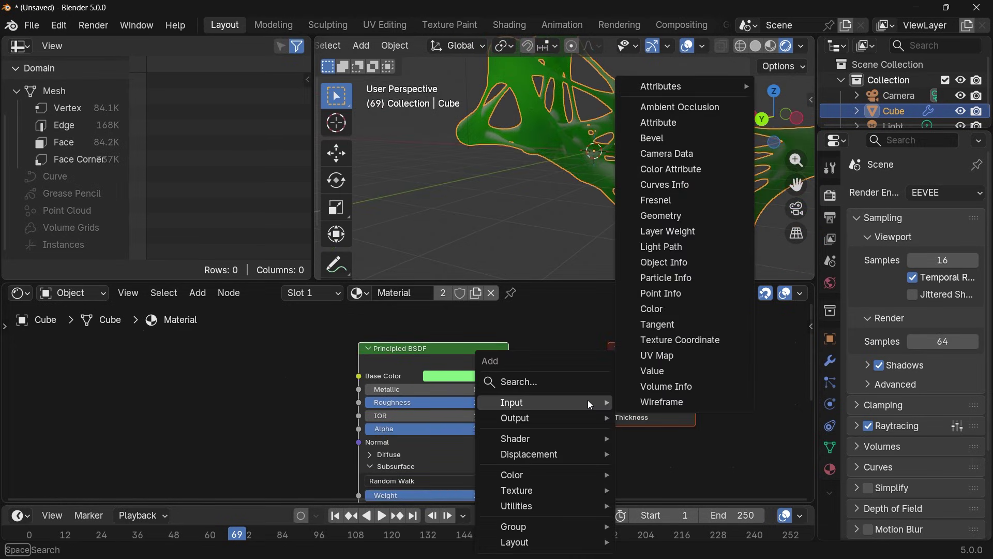
pyautogui.write('ambien')
pyautogui.hotkey('shift', 'a')
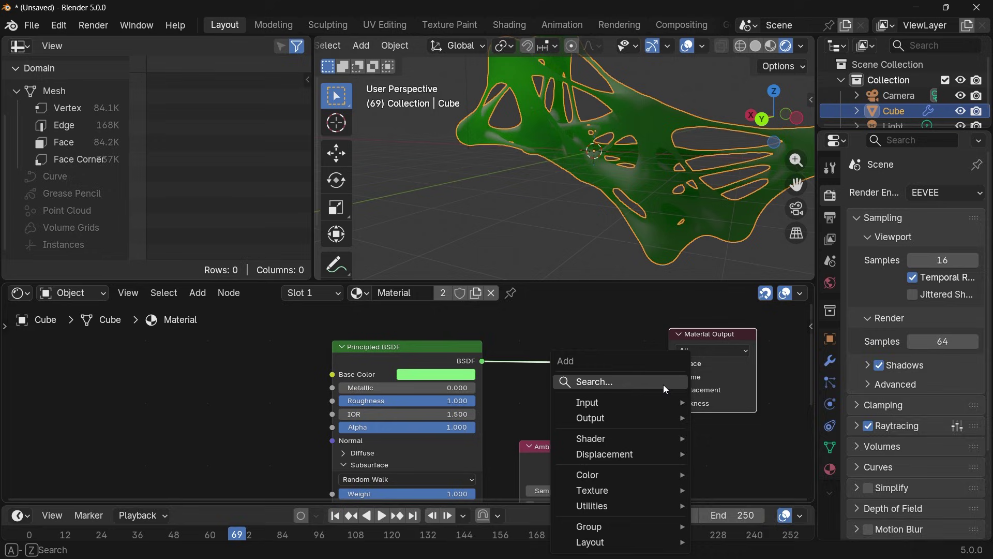
pyautogui.write('mix s')
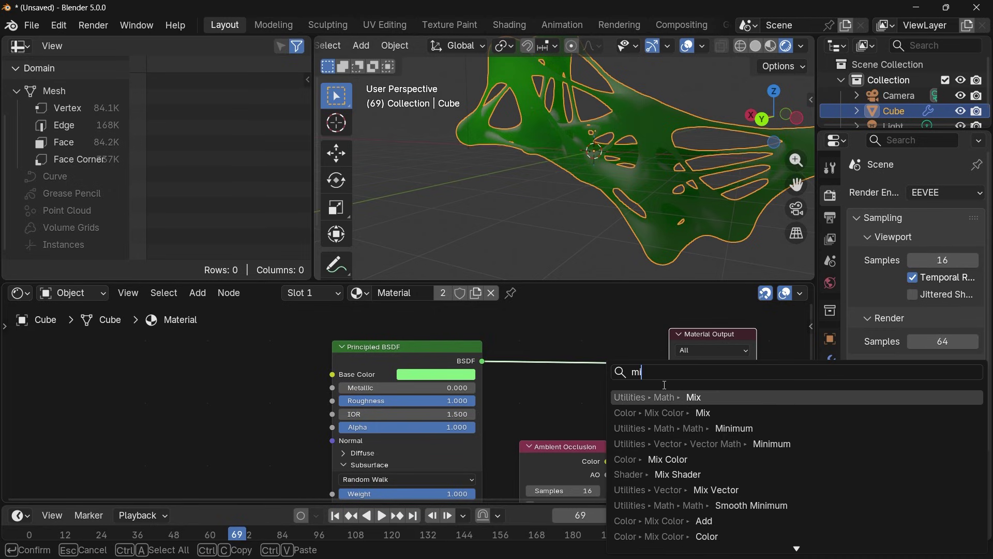
pyautogui.press('Return')
# Step: Link the Ambient Occlusion color to the Mix Shader's factor and reconnect the Principled BSDF to its second shader input, spacing out the nodes
pyautogui.click(611, 459)
pyautogui.moveTo(608, 461); pyautogui.dragTo(553, 393)
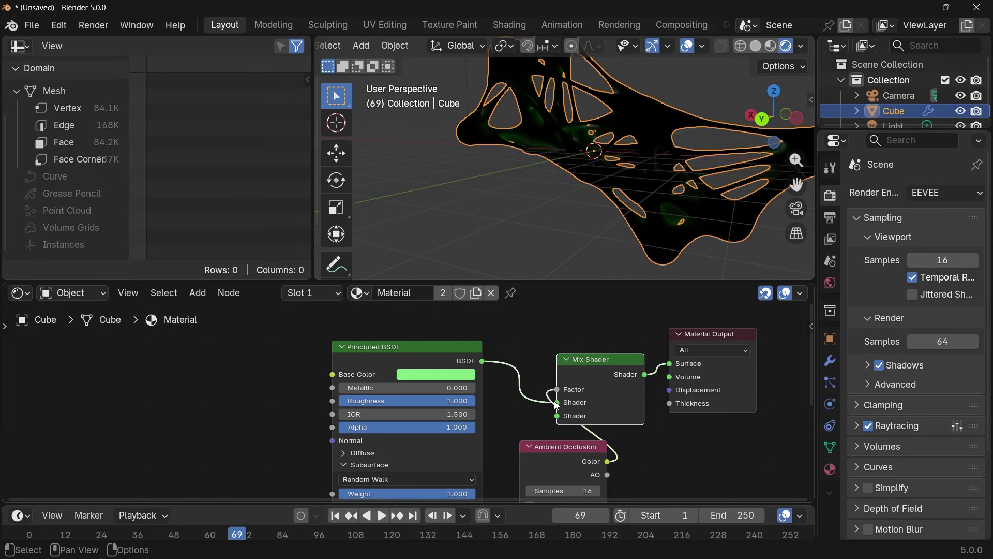
pyautogui.moveTo(559, 407); pyautogui.dragTo(551, 417)
pyautogui.moveTo(601, 411); pyautogui.dragTo(580, 367, button='middle')
pyautogui.moveTo(743, 391); pyautogui.dragTo(601, 325)
pyautogui.press('g')
pyautogui.click(717, 323)
# Step: Raise the Ambient Occlusion node's distance to about 8.3
pyautogui.moveTo(574, 486); pyautogui.dragTo(673, 388, button='middle')
pyautogui.scroll(3, 664, 392)
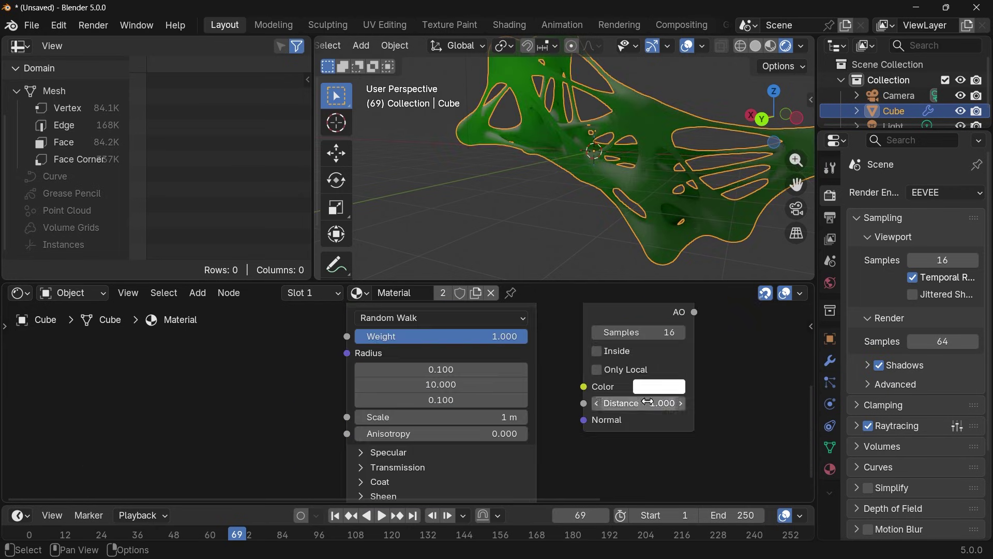
pyautogui.moveTo(650, 403); pyautogui.dragTo(710, 372)
# Step: Insert a Color Ramp between Ambient Occlusion and the Mix Shader's factor, moving its black stop to about 0.117
pyautogui.scroll(-1, 637, 370)
pyautogui.hotkey('shift', 'a')
pyautogui.write('color')
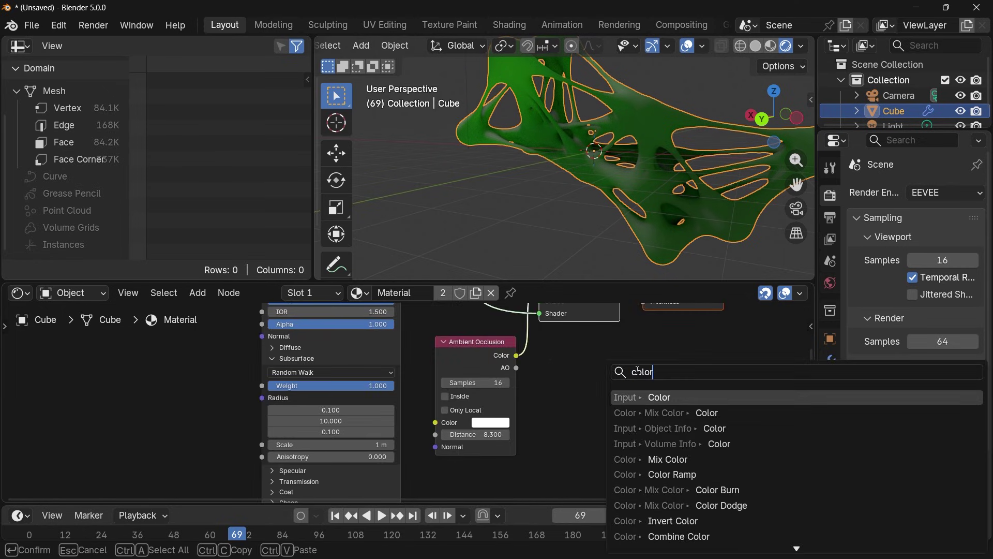
pyautogui.click(673, 475)
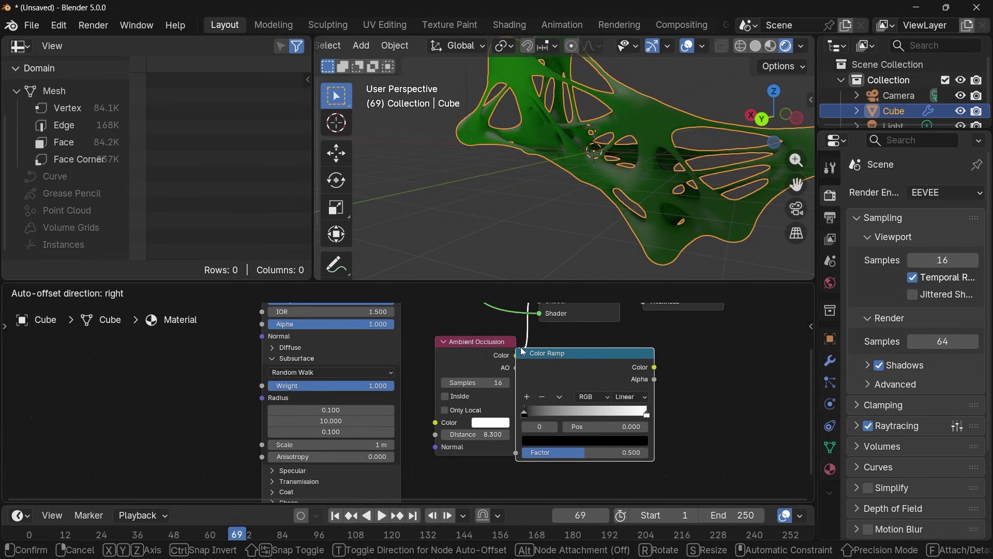
pyautogui.click(545, 353)
pyautogui.moveTo(576, 411)
pyautogui.mouseDown()
pyautogui.moveTo(620, 411)
pyautogui.moveTo(616, 424)
pyautogui.moveTo(565, 421)
pyautogui.mouseUp()
pyautogui.moveTo(574, 207); pyautogui.dragTo(64, 347, button='middle')
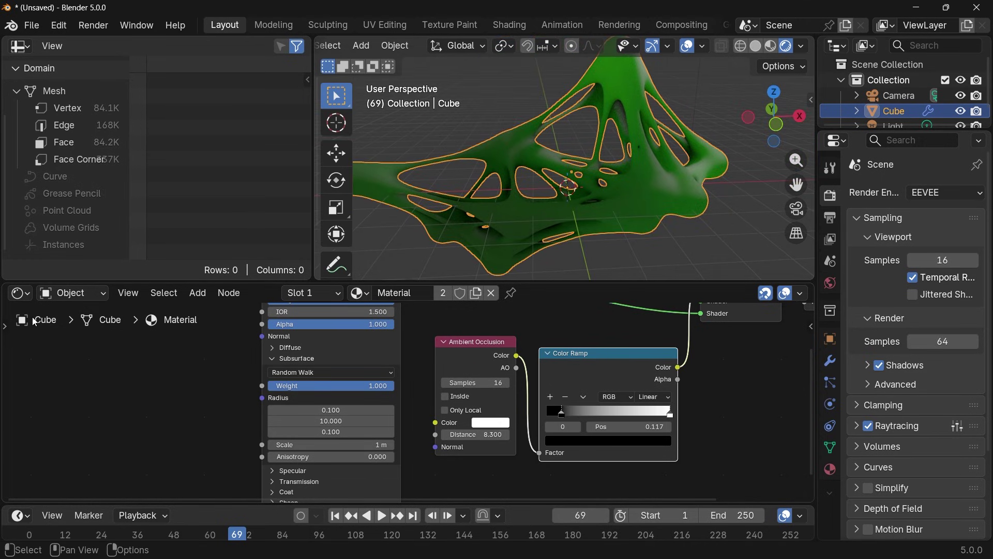
# Step: Switch the node area to the Compositor and insert a Bloom glare node after the Render Layers image output
pyautogui.click(21, 293)
pyautogui.click(52, 369)
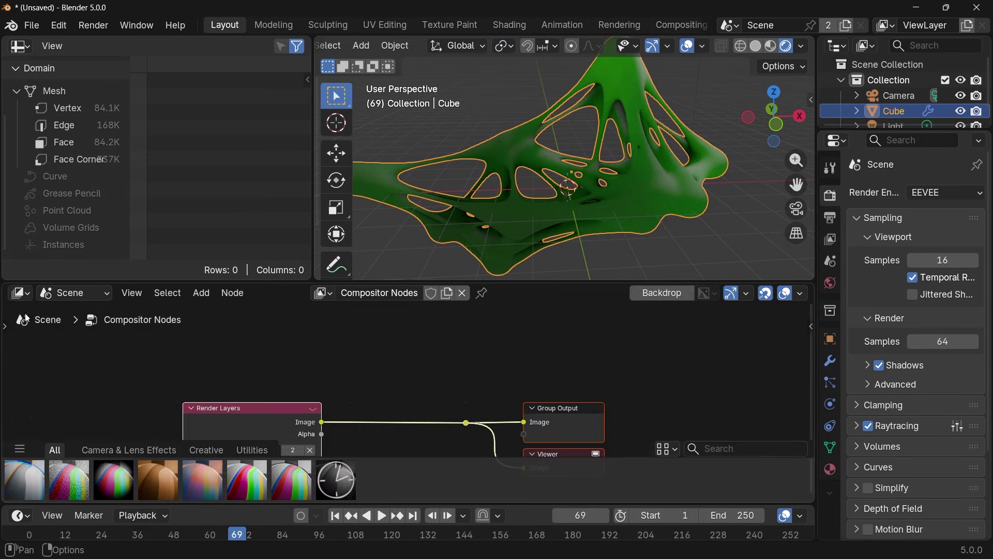
pyautogui.hotkey('shift', 'a')
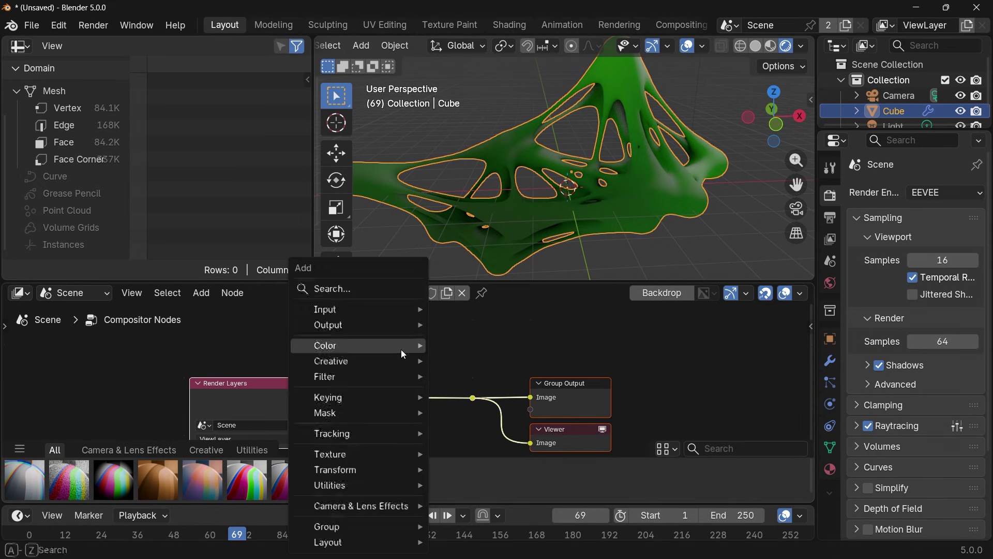
pyautogui.moveTo(402, 350)
pyautogui.write('bloom')
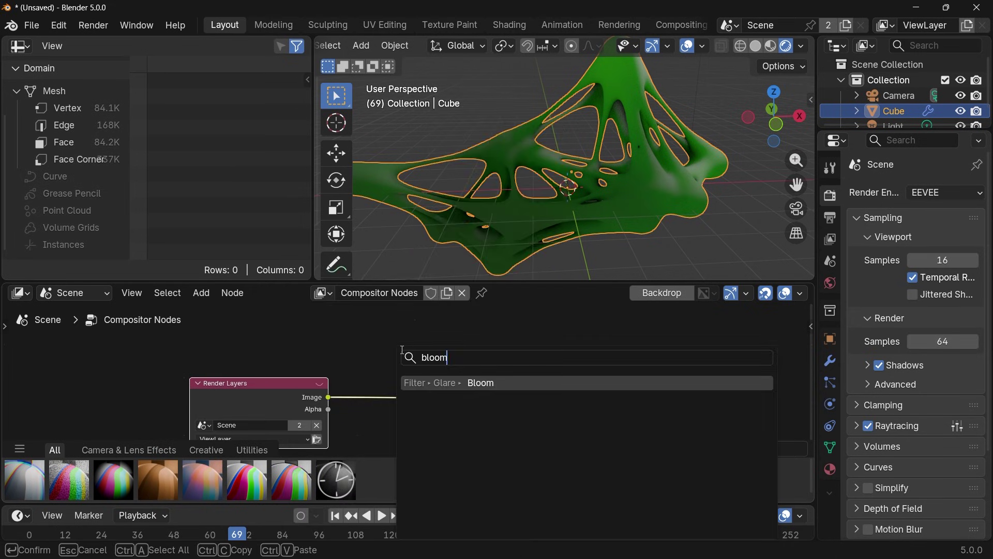
pyautogui.press('Return')
pyautogui.moveTo(489, 173); pyautogui.dragTo(497, 148, button='middle')
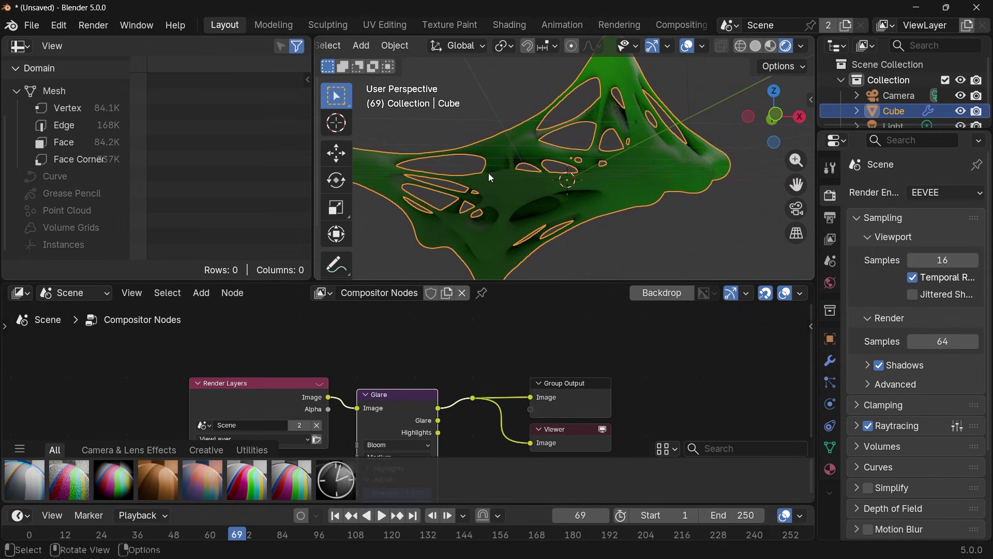
# Step: Duplicate the scene light twice, placing the two copies side by side near the middle of the mesh
pyautogui.scroll(-3, 488, 173)
pyautogui.click(638, 66)
pyautogui.hotkey('shift', 'd')
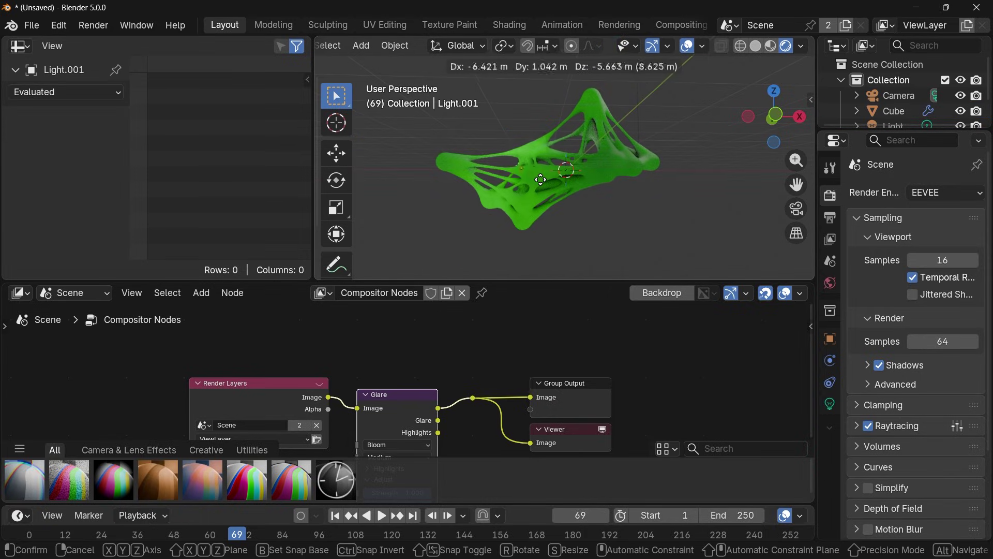
pyautogui.click(566, 188)
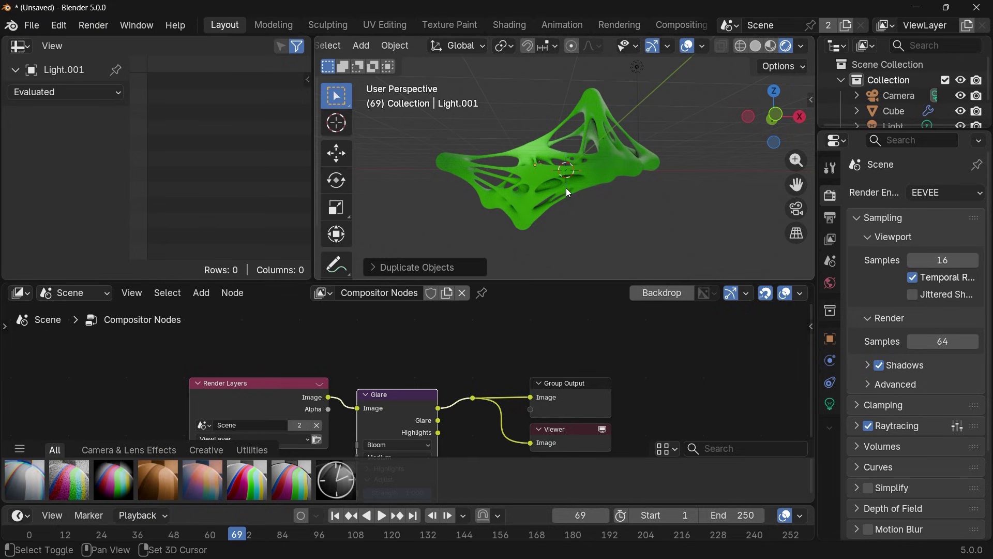
pyautogui.hotkey('shift', 'd')
pyautogui.click(631, 193)
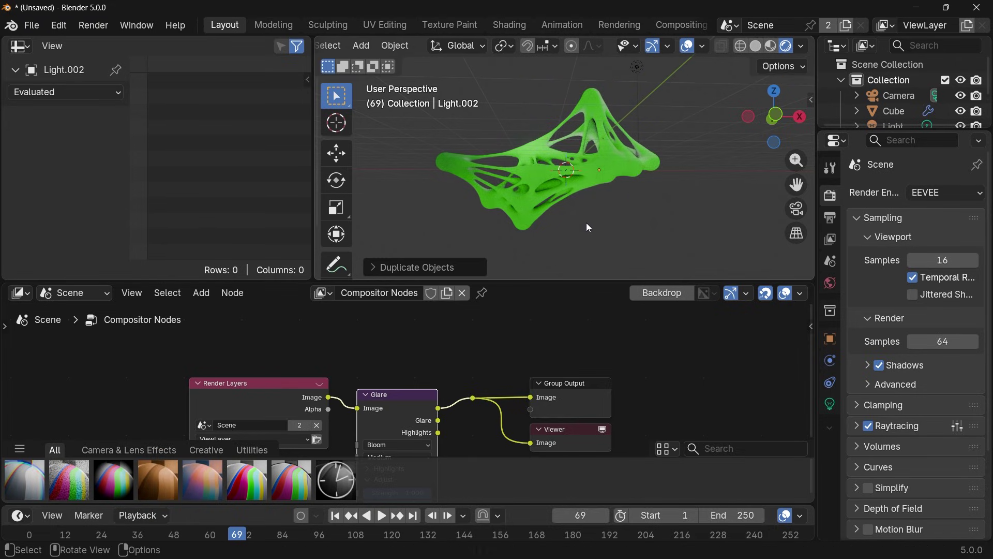
pyautogui.scroll(2, 588, 226)
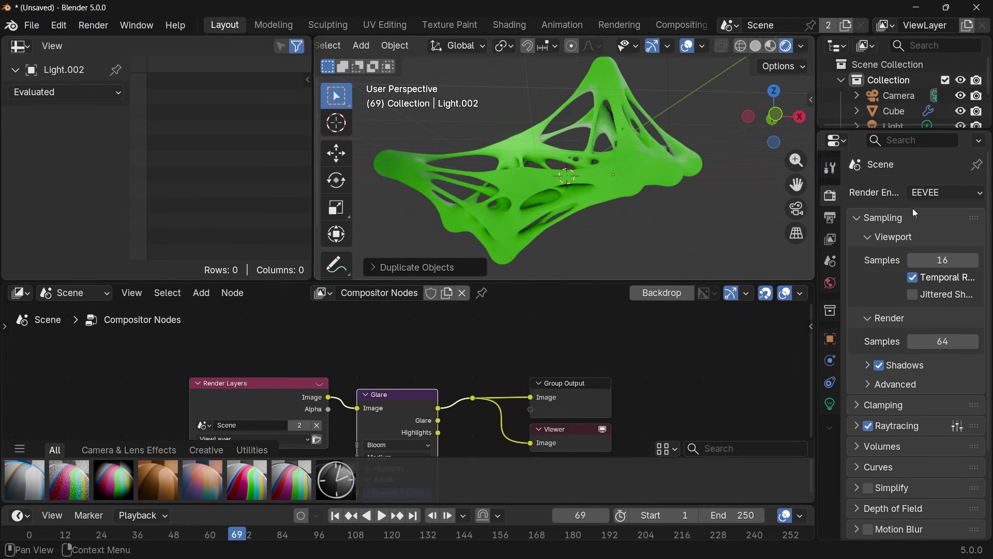
# Step: Preview the mesh with the Cycles render engine and return the engine to EEVEE
pyautogui.click(926, 193)
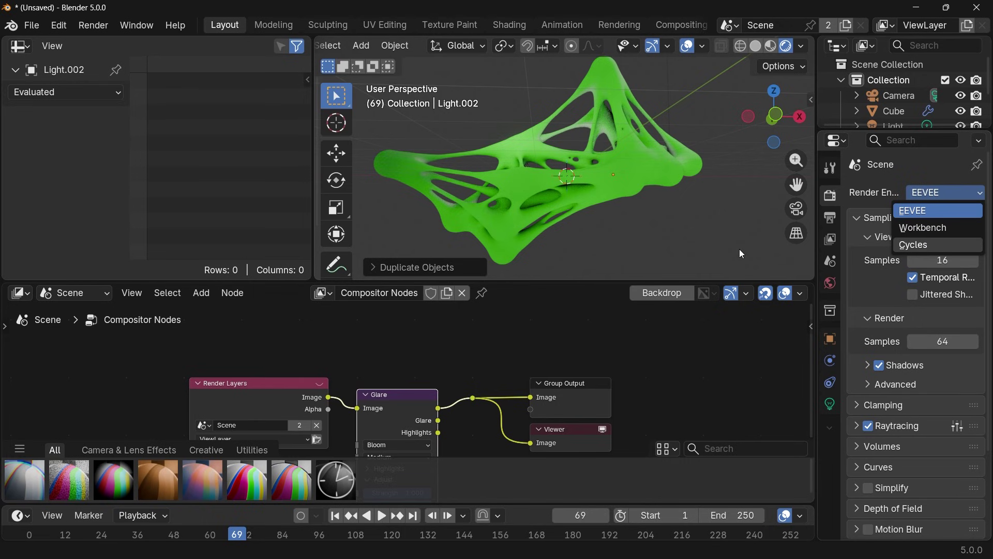
pyautogui.press('Return')
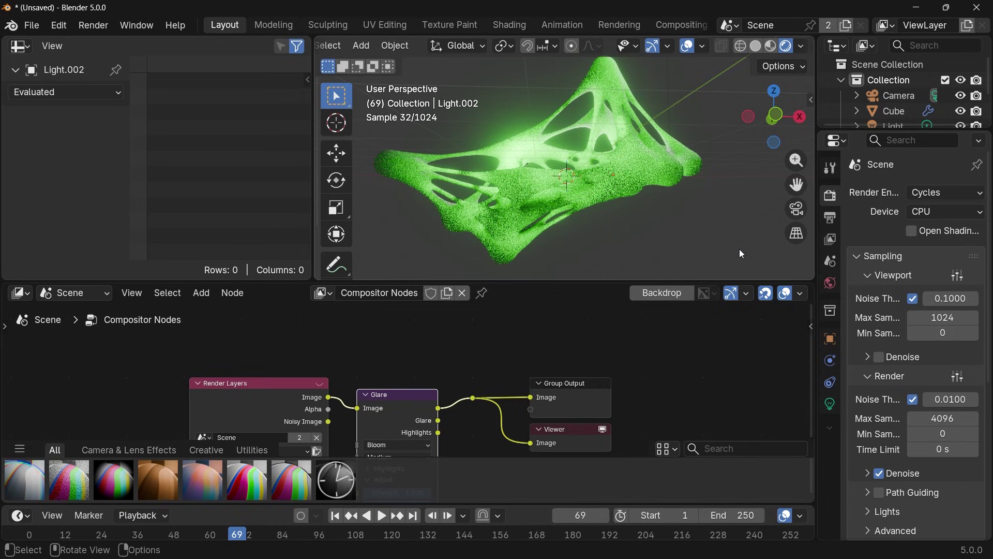
pyautogui.click(925, 192)
pyautogui.click(925, 215)
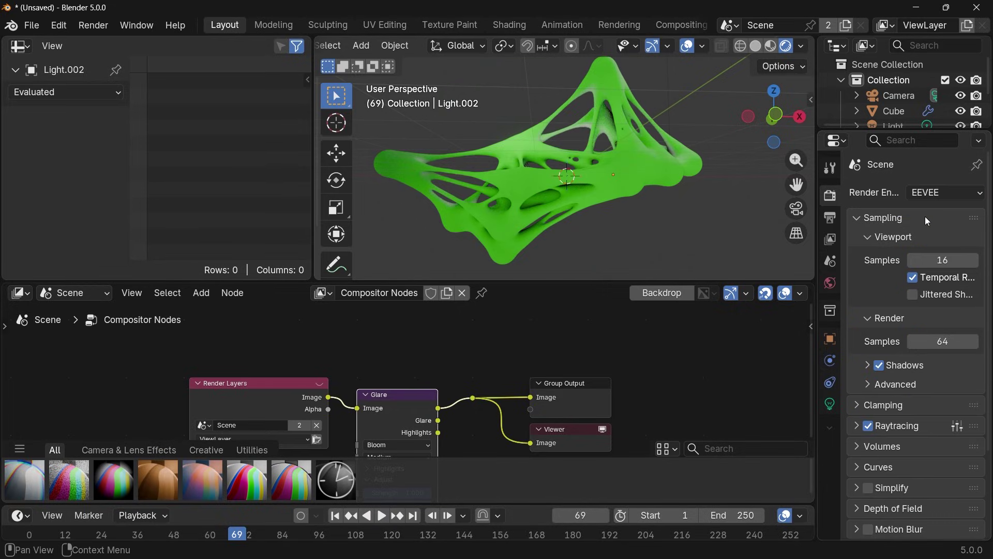
# Step: Set the media type in the render output settings to Video
pyautogui.scroll(-4, 859, 371)
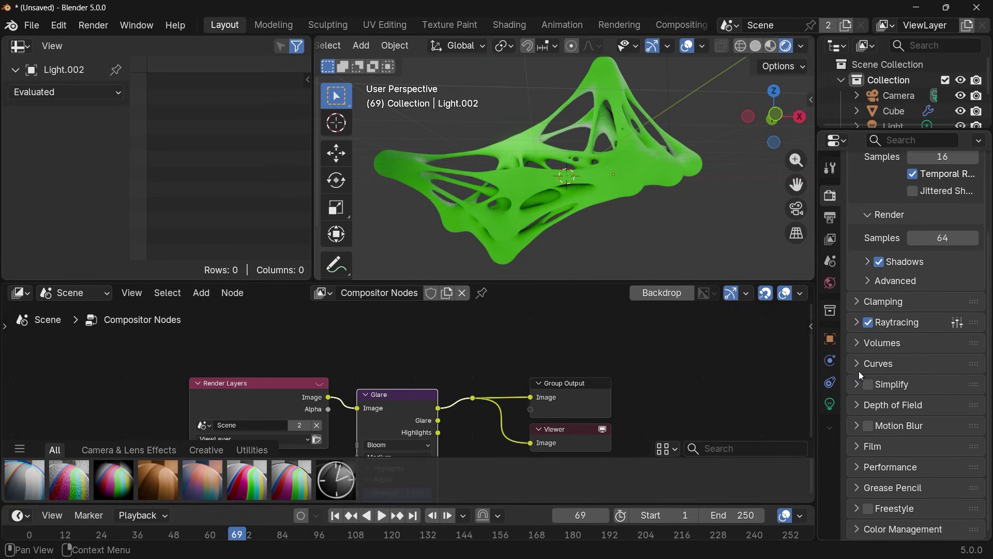
pyautogui.click(830, 218)
pyautogui.click(943, 452)
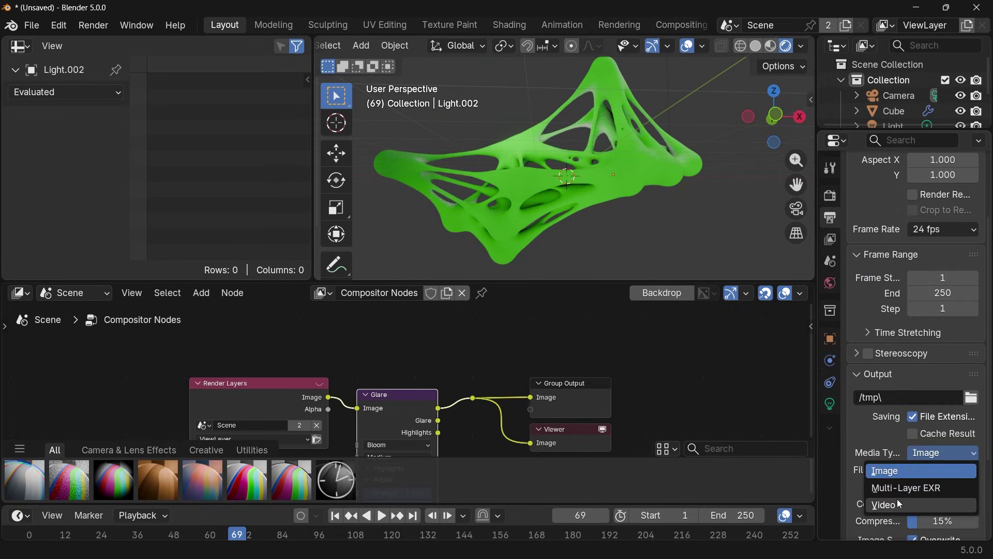
pyautogui.click(899, 503)
pyautogui.scroll(-2, 894, 479)
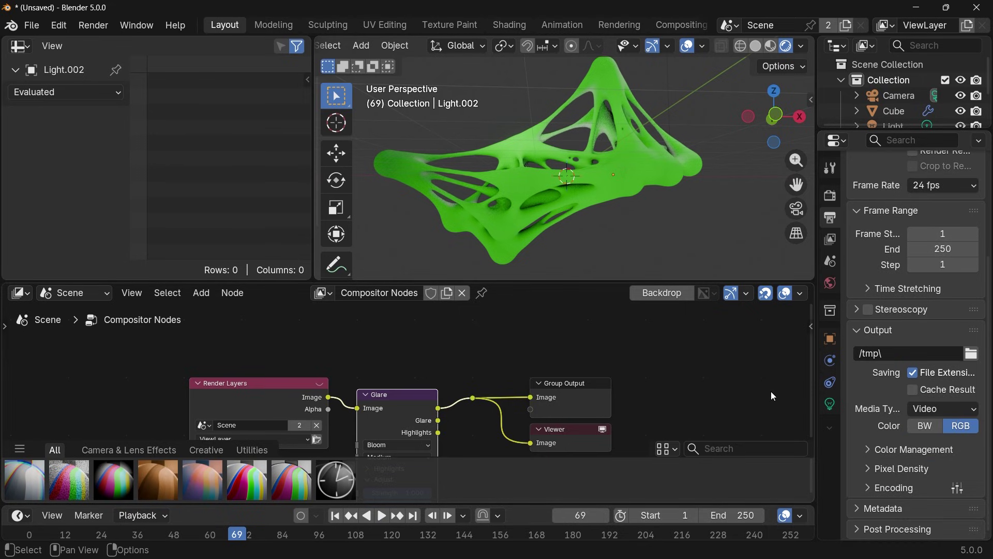
pyautogui.moveTo(465, 178); pyautogui.dragTo(612, 185, button='middle')
pyautogui.scroll(2, 592, 191)
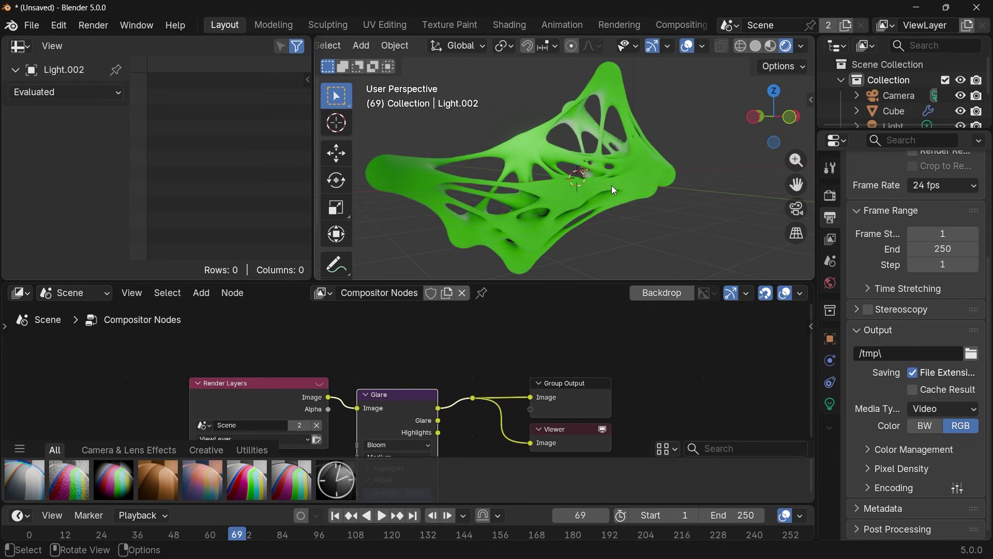